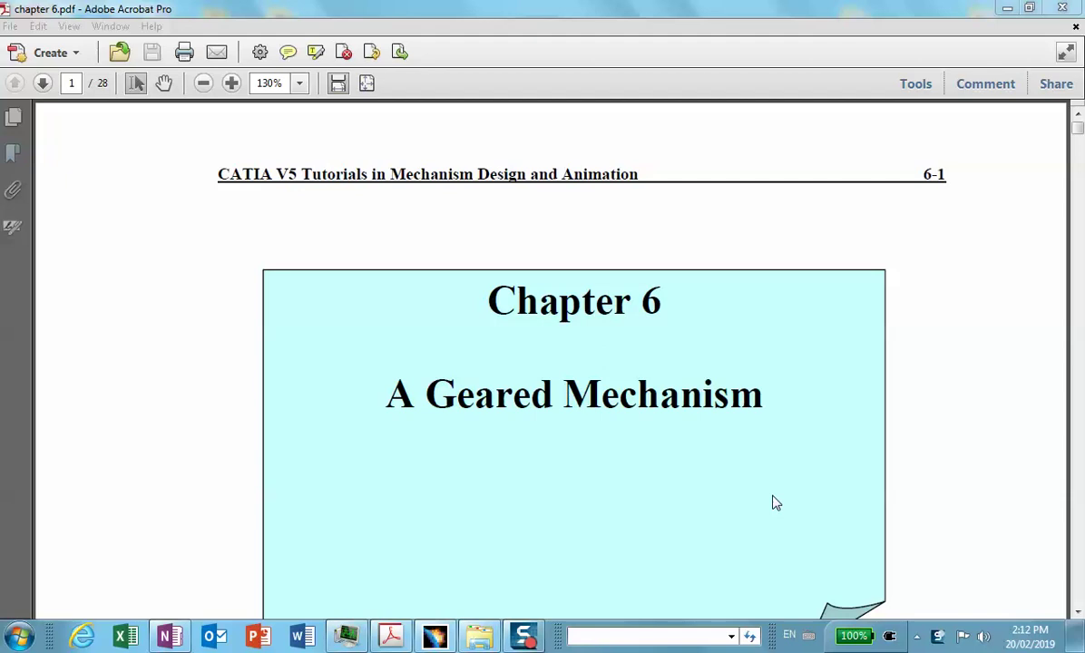
Step: Read the Chapter 6 problem description and examine the drawings of the wall, pinion, gear and rack
{"action": "left_click", "coordinate": [889, 433]}
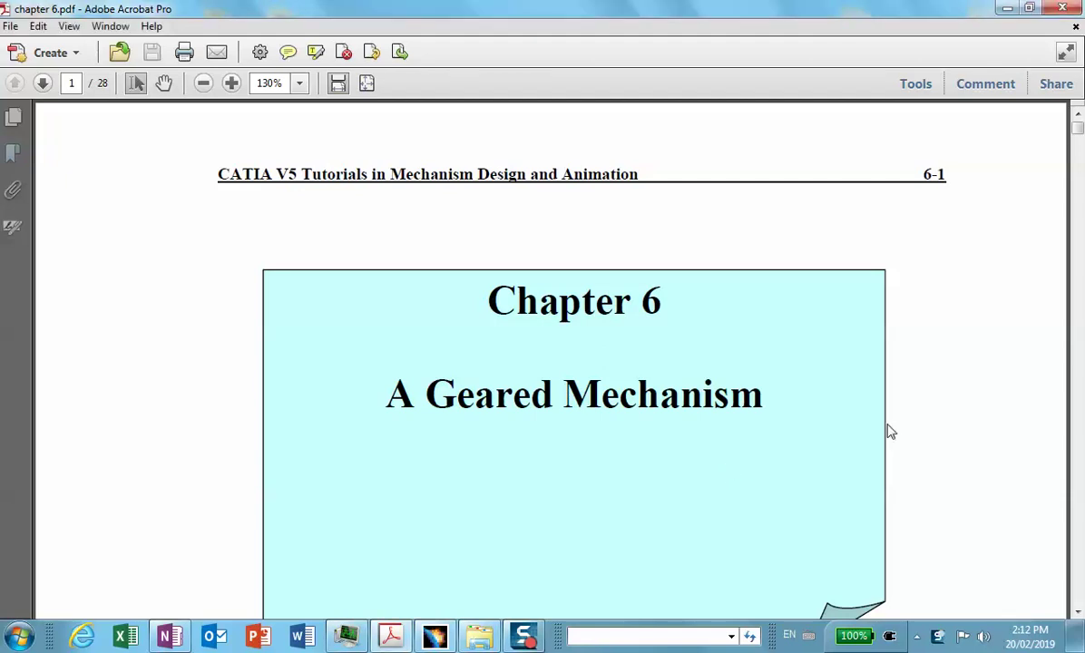
{"action": "scroll", "coordinate": [887, 432], "scroll_direction": "down", "scroll_amount": 15}
{"action": "scroll", "coordinate": [882, 418], "scroll_direction": "down", "scroll_amount": 10}
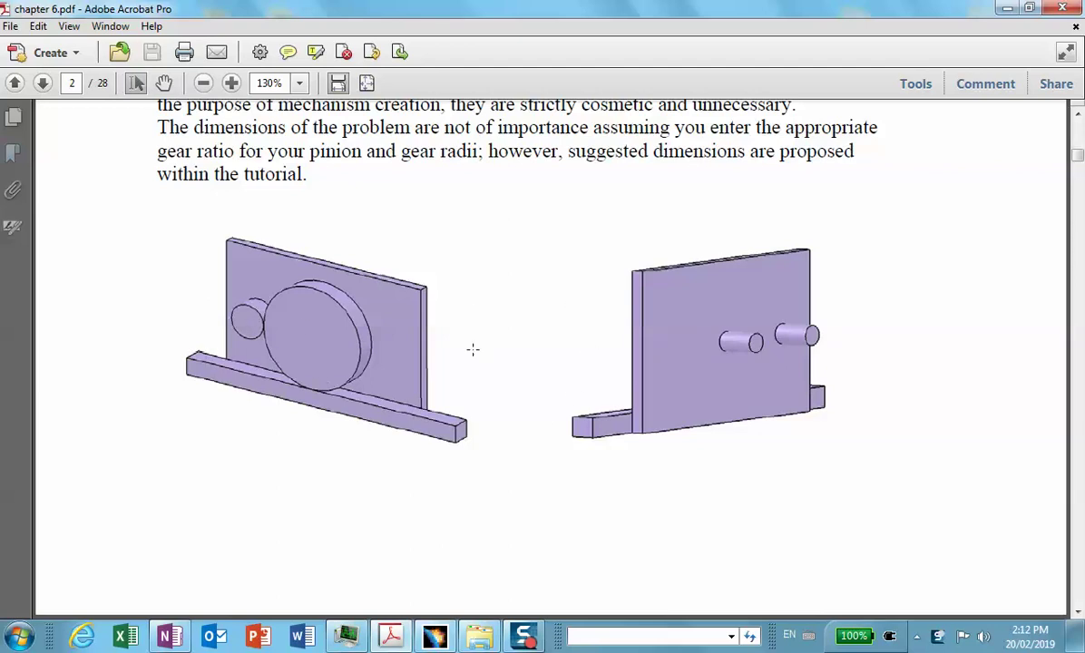
{"action": "scroll", "coordinate": [472, 349], "scroll_direction": "up", "scroll_amount": 3}
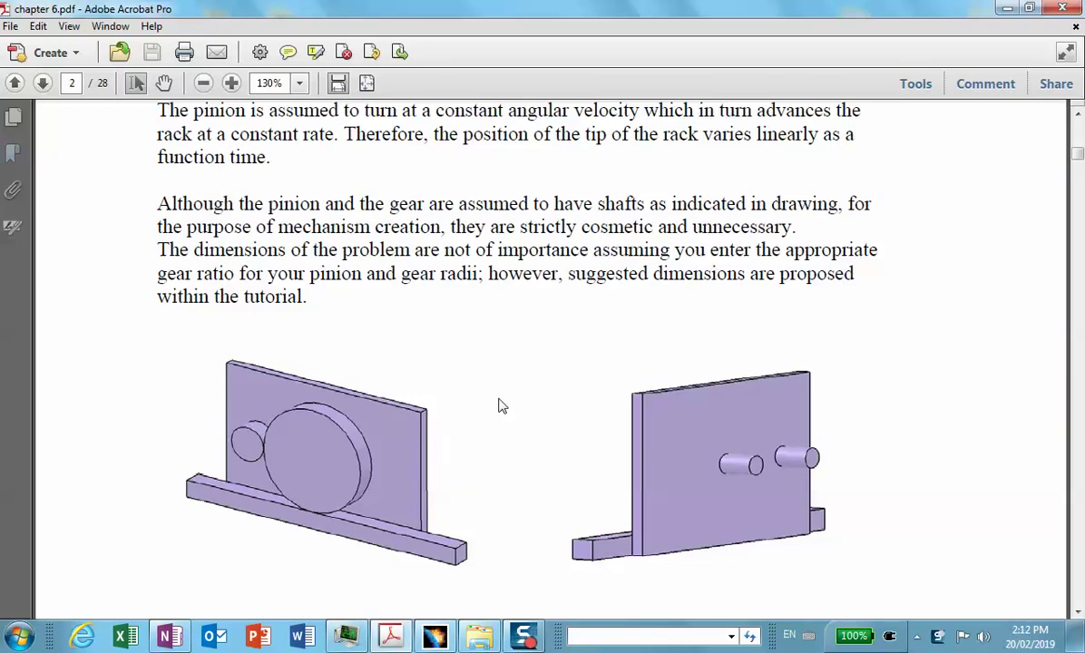
Step: Switch to CATIA V5 and create a new document of type Product
{"action": "left_click", "coordinate": [1015, 8]}
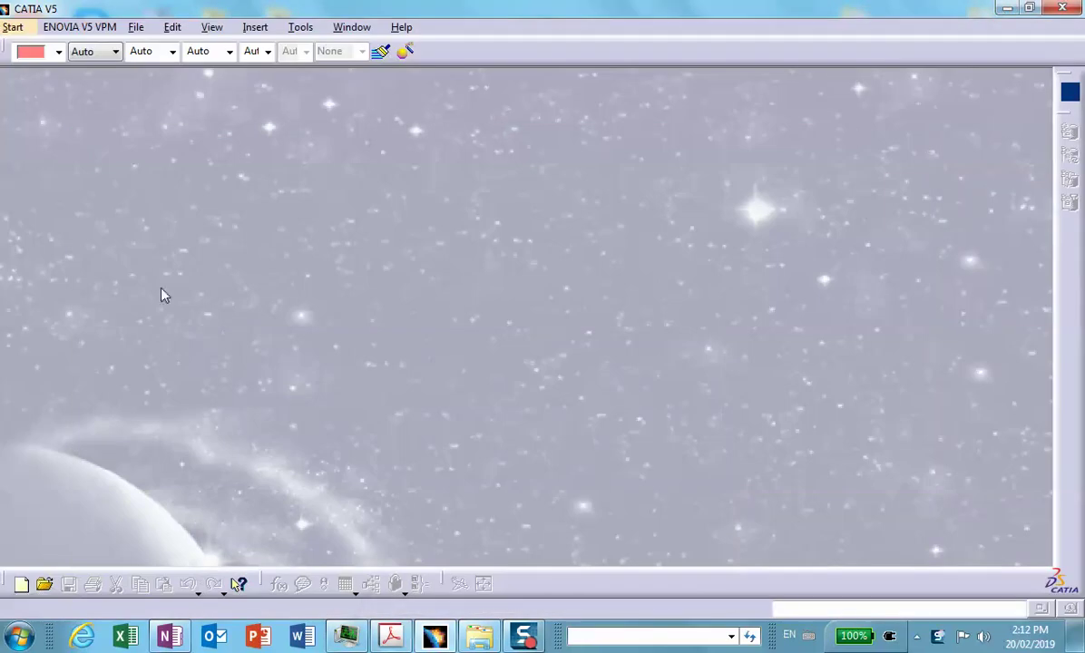
{"action": "left_click", "coordinate": [21, 584]}
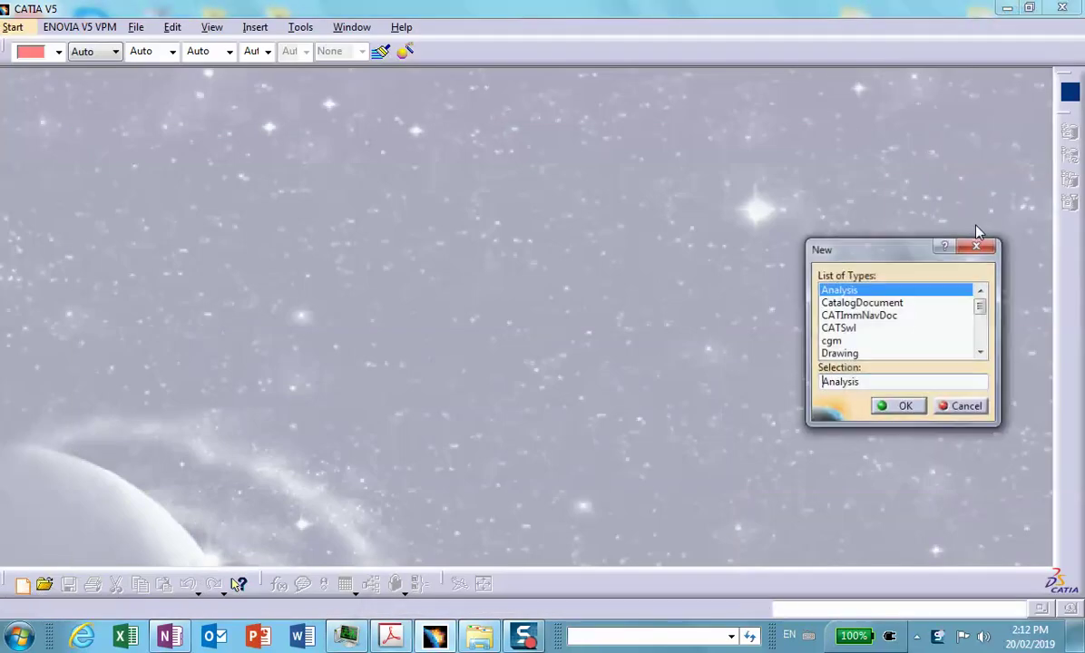
{"action": "left_click_drag", "start_coordinate": [981, 307], "coordinate": [982, 351]}
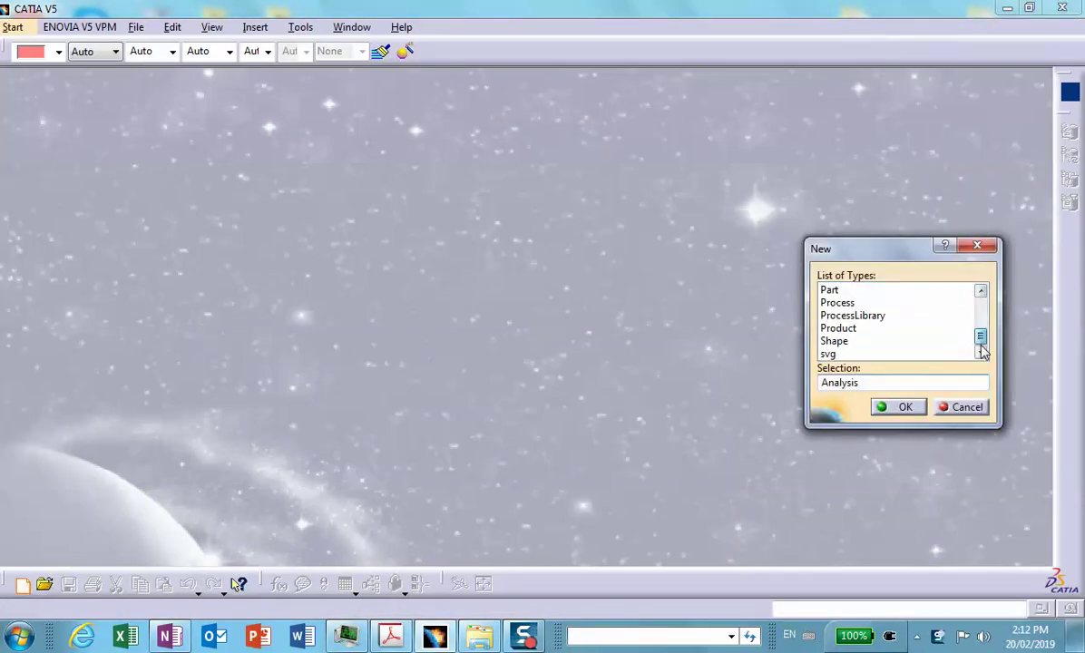
{"action": "left_click", "coordinate": [839, 328]}
{"action": "left_click", "coordinate": [898, 407]}
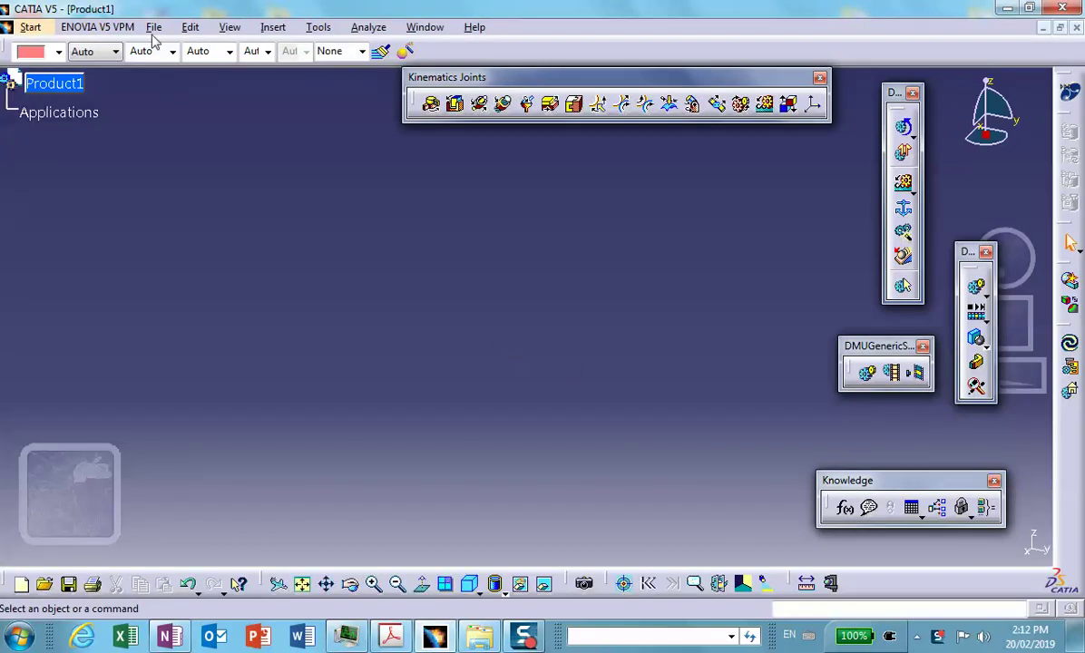
Step: Save the new product as Product1.CATProduct in the Gear_System_Chap_6 folder through Save Management
{"action": "left_click", "coordinate": [154, 28]}
{"action": "left_click", "coordinate": [95, 218]}
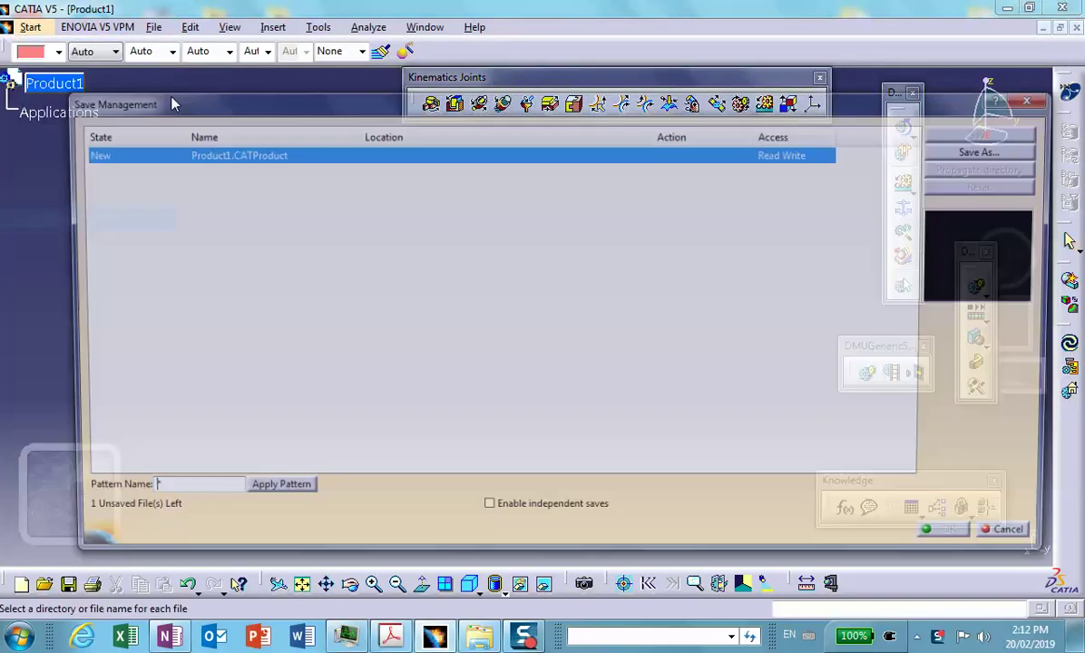
{"action": "left_click", "coordinate": [992, 149]}
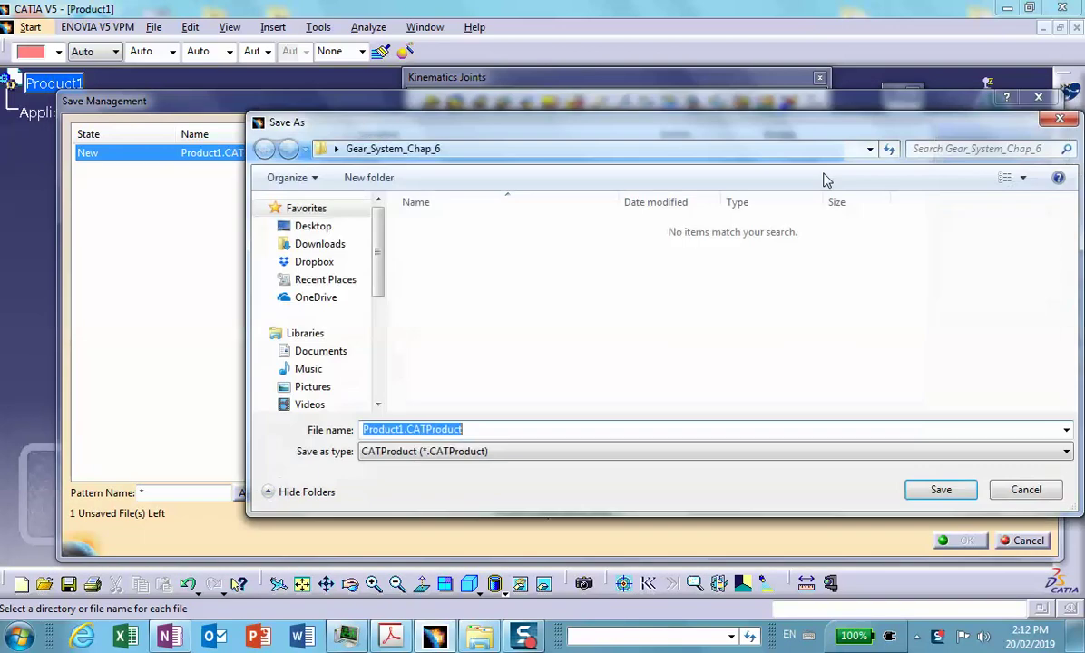
{"action": "left_click", "coordinate": [941, 490]}
{"action": "left_click", "coordinate": [963, 542]}
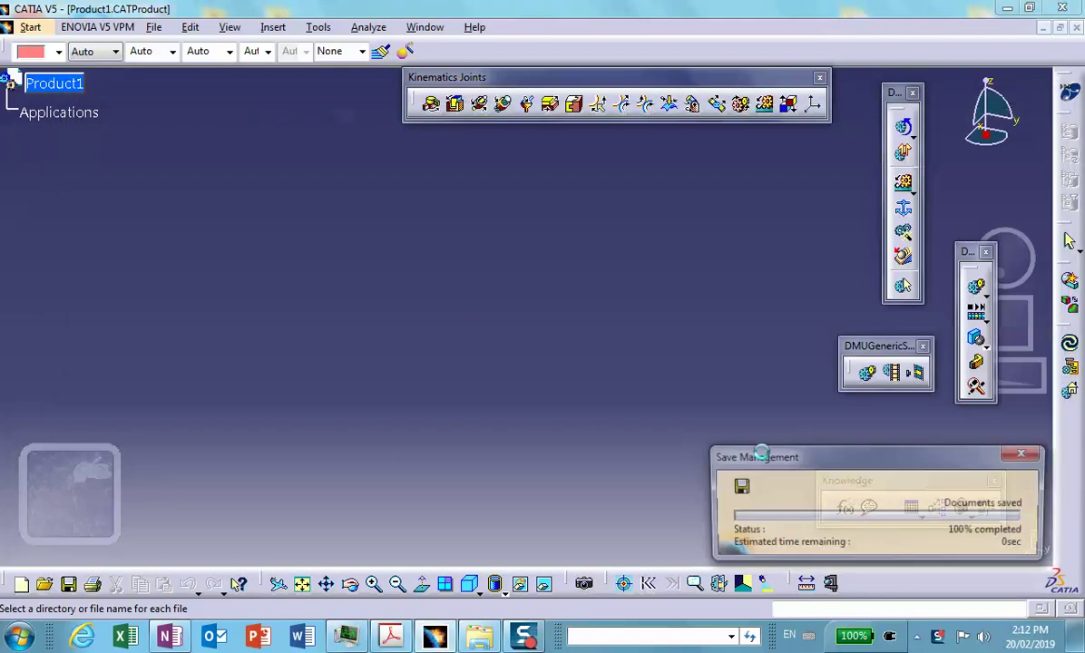
Step: Insert a new part into Product1
{"action": "left_click", "coordinate": [277, 32]}
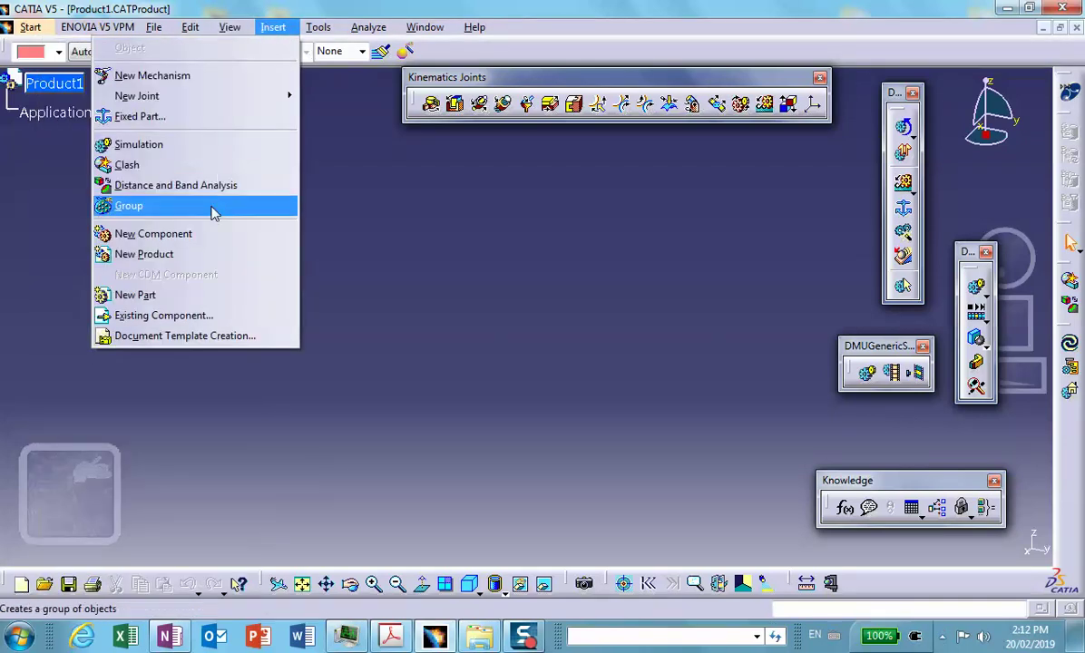
{"action": "left_click", "coordinate": [211, 295]}
{"action": "left_click", "coordinate": [65, 92]}
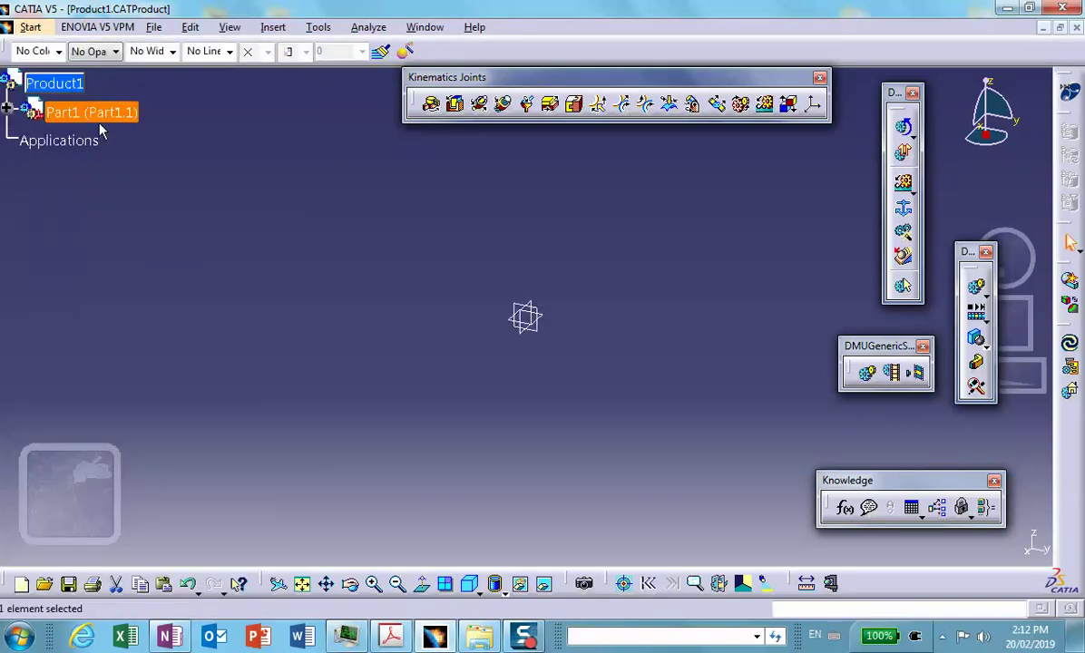
Step: Rename the new part by setting both its instance name and its part number to wall
{"action": "right_click", "coordinate": [106, 112]}
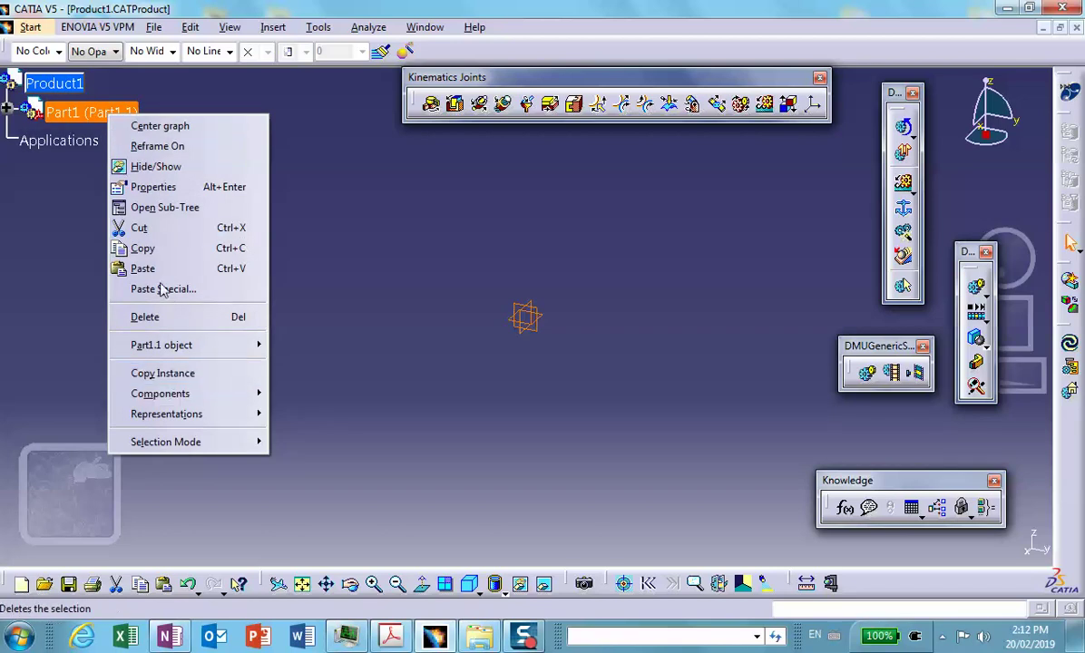
{"action": "left_click", "coordinate": [154, 187]}
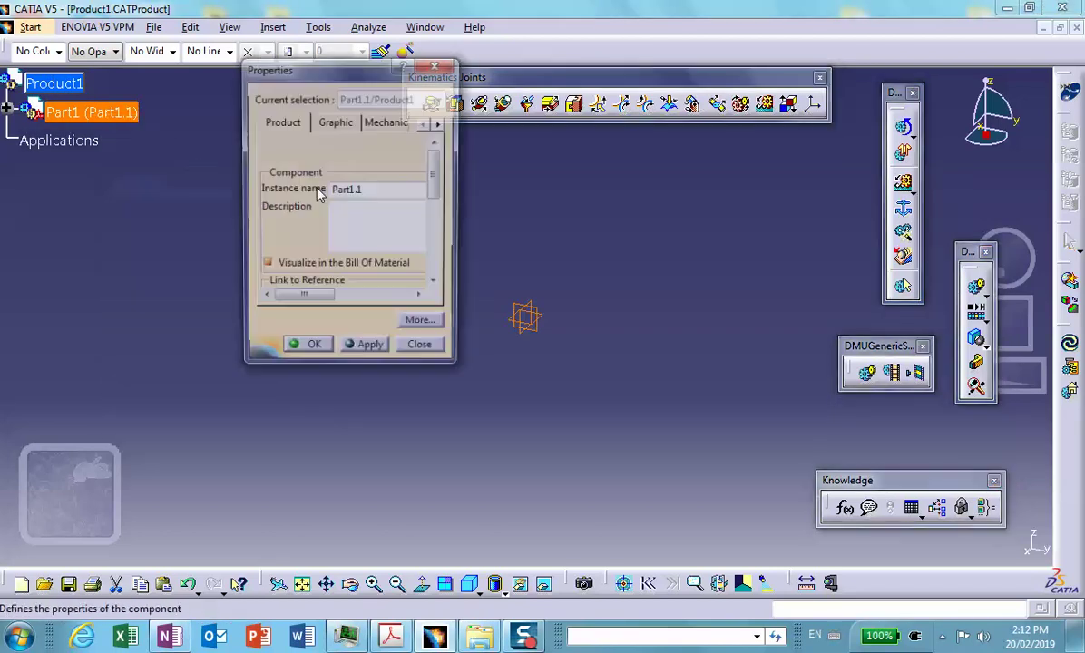
{"action": "double_click", "coordinate": [365, 189]}
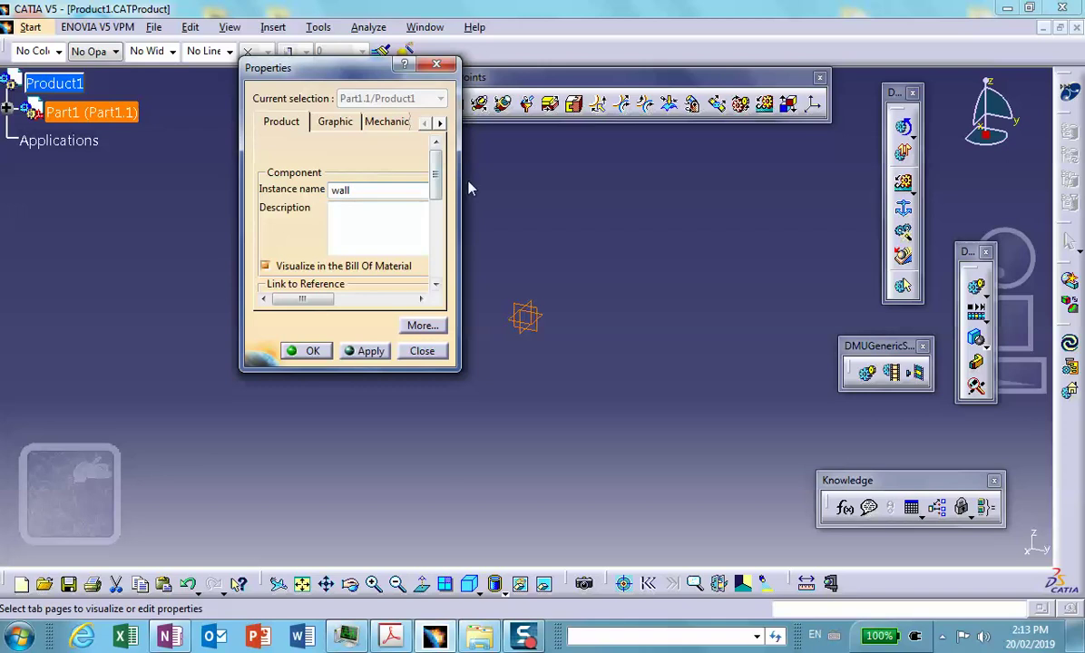
{"action": "scroll", "coordinate": [363, 226], "scroll_direction": "down", "scroll_amount": 3}
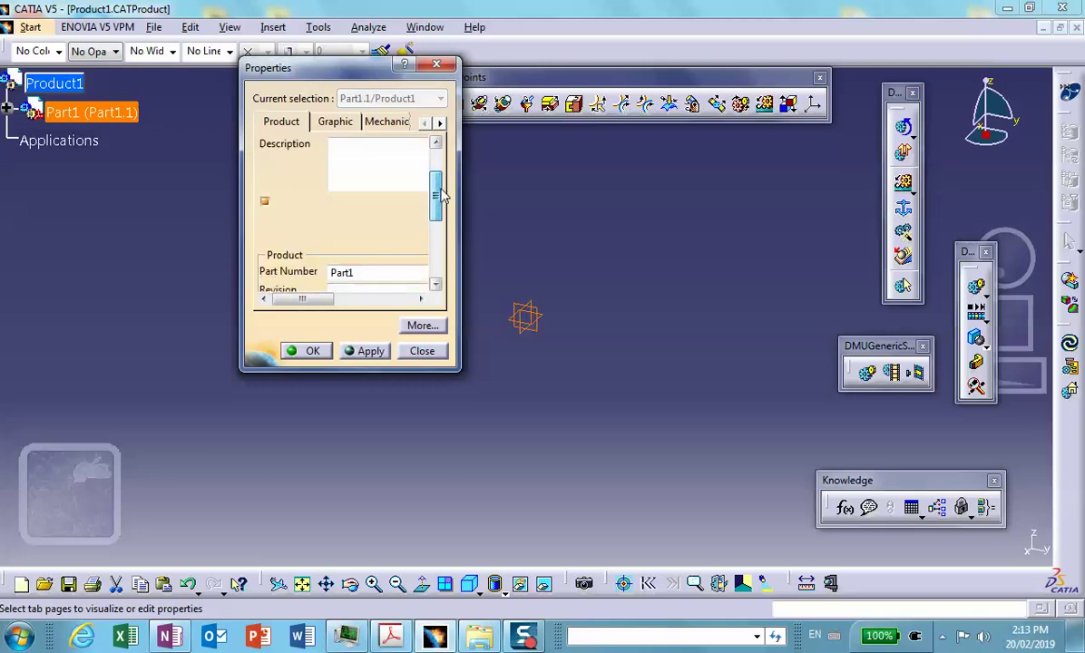
{"action": "double_click", "coordinate": [369, 269]}
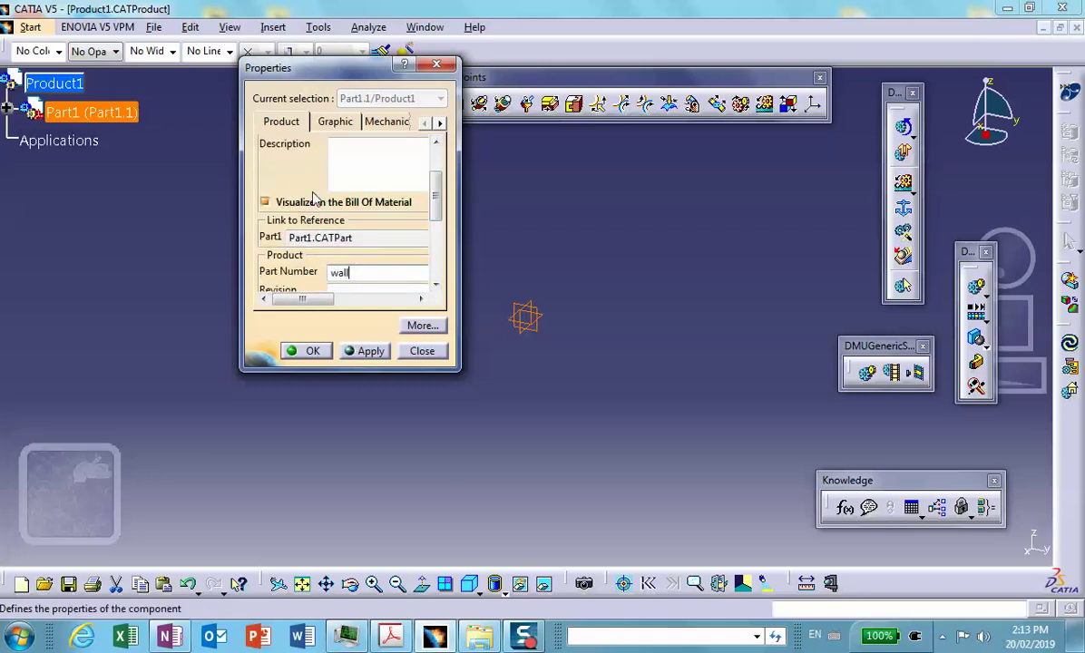
{"action": "type", "text": "wall"}
{"action": "left_click", "coordinate": [308, 350]}
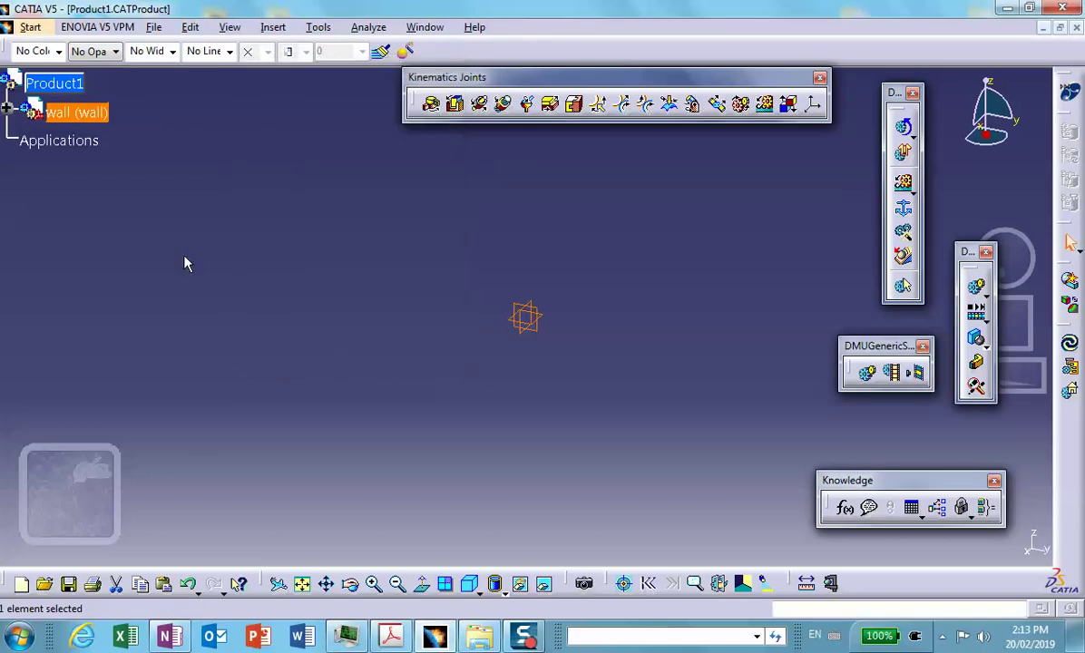
Step: Open the wall part for editing and sketch a large rectangle around the origin on the yz plane
{"action": "left_click", "coordinate": [6, 109]}
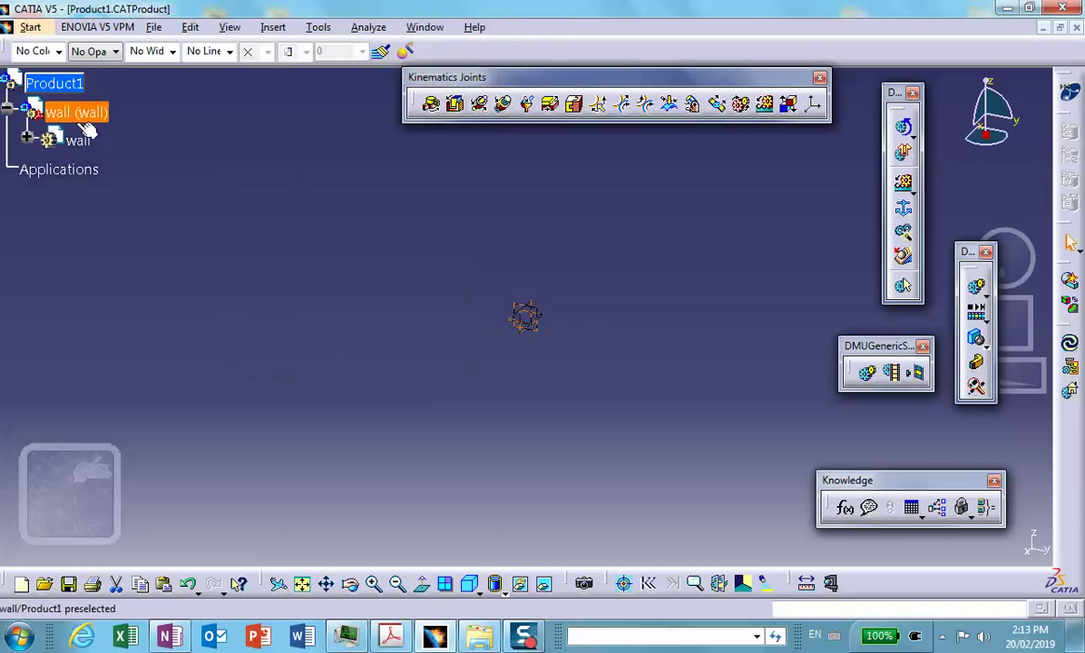
{"action": "double_click", "coordinate": [80, 141]}
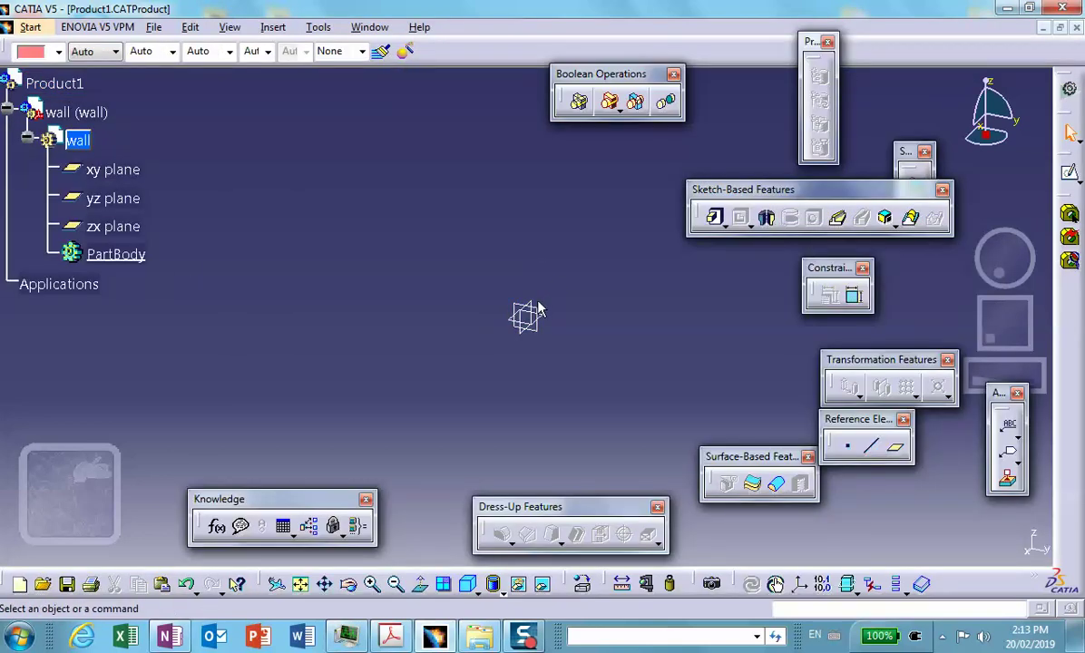
{"action": "left_click", "coordinate": [527, 317]}
{"action": "left_click", "coordinate": [1069, 172]}
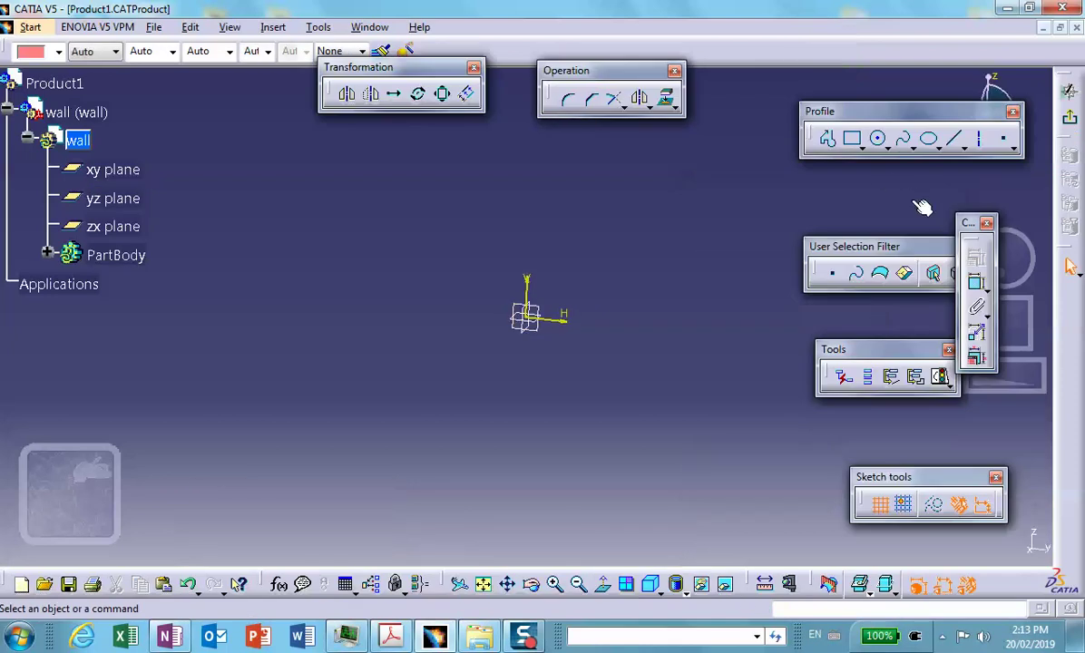
{"action": "left_click", "coordinate": [855, 141]}
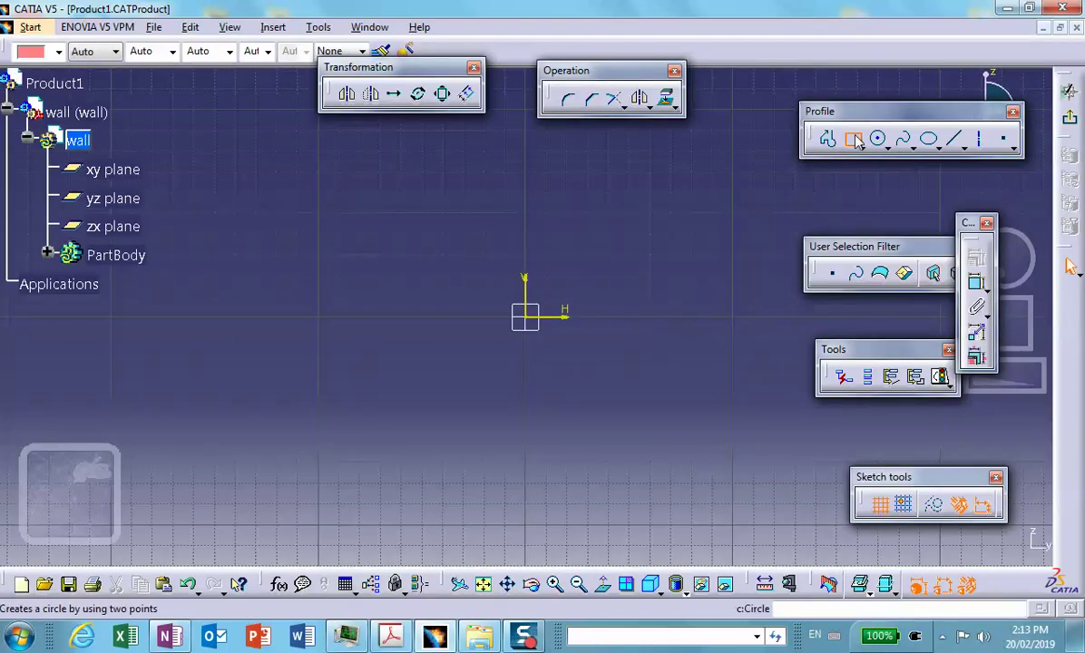
{"action": "left_click", "coordinate": [222, 196]}
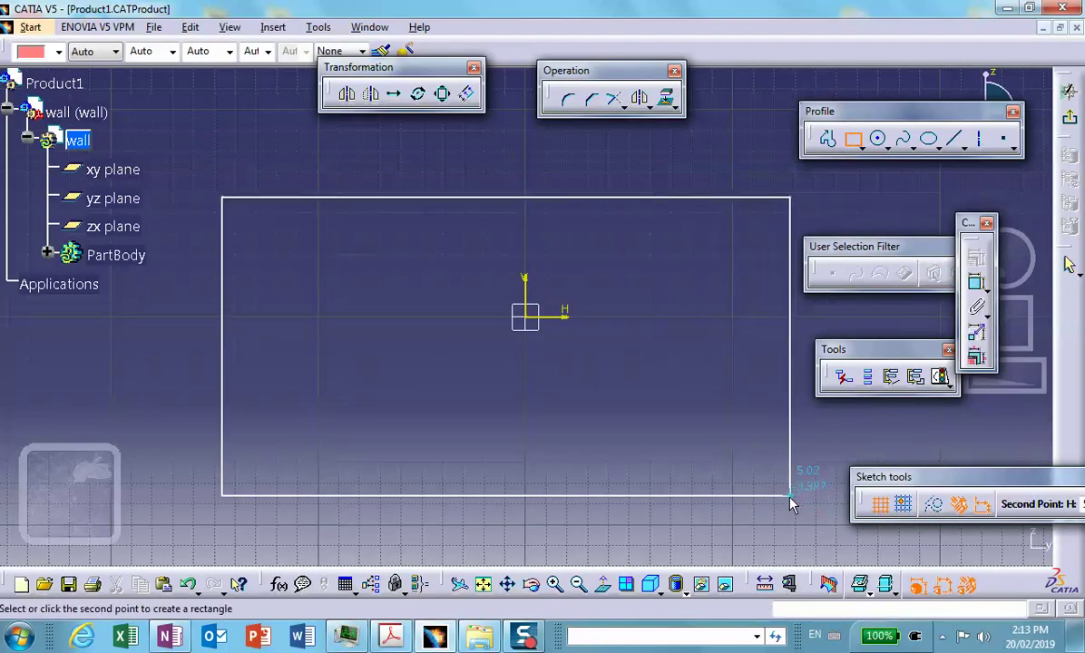
{"action": "left_click", "coordinate": [790, 495]}
Step: Draw two small circles inside the rectangle, slightly below the origin on opposite sides of the vertical axis and level with each other
{"action": "left_click", "coordinate": [875, 146]}
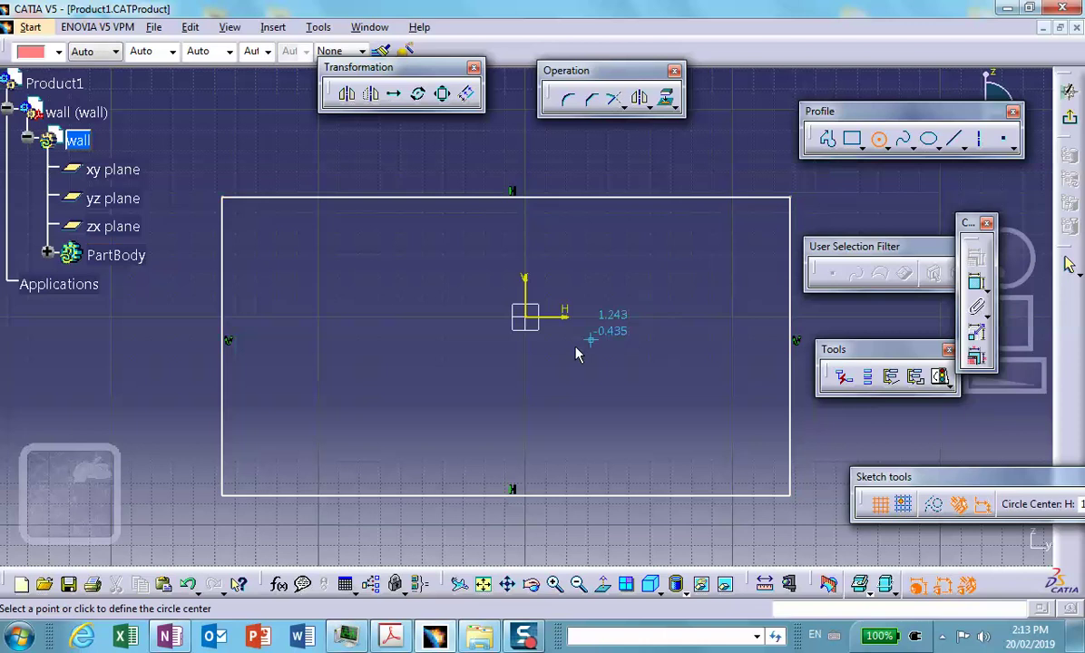
{"action": "left_click", "coordinate": [625, 361]}
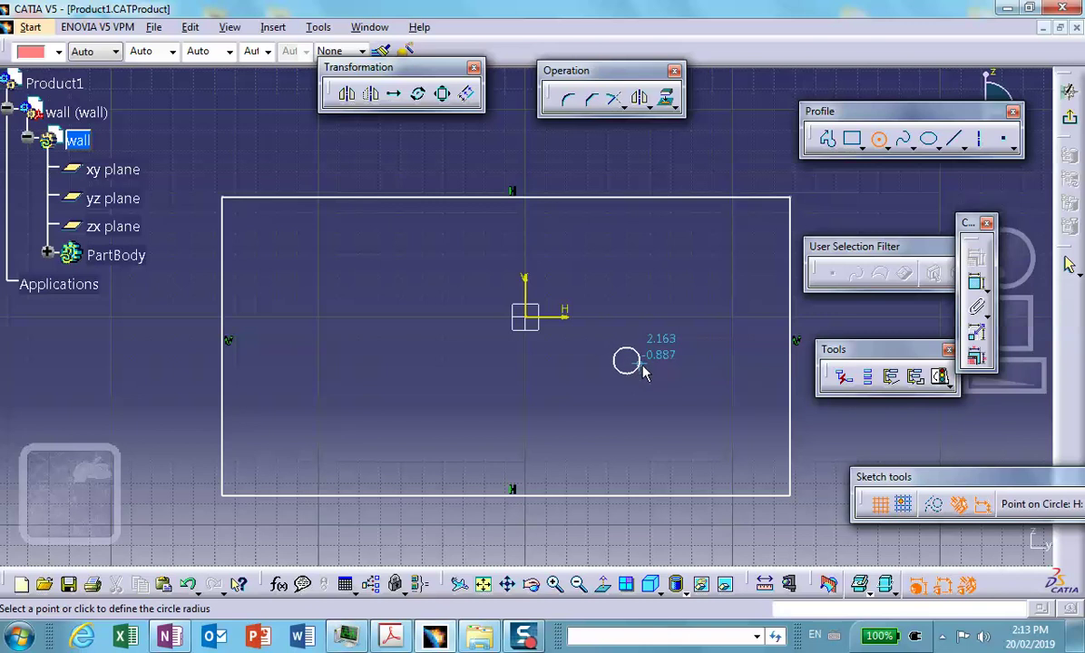
{"action": "left_click", "coordinate": [642, 372]}
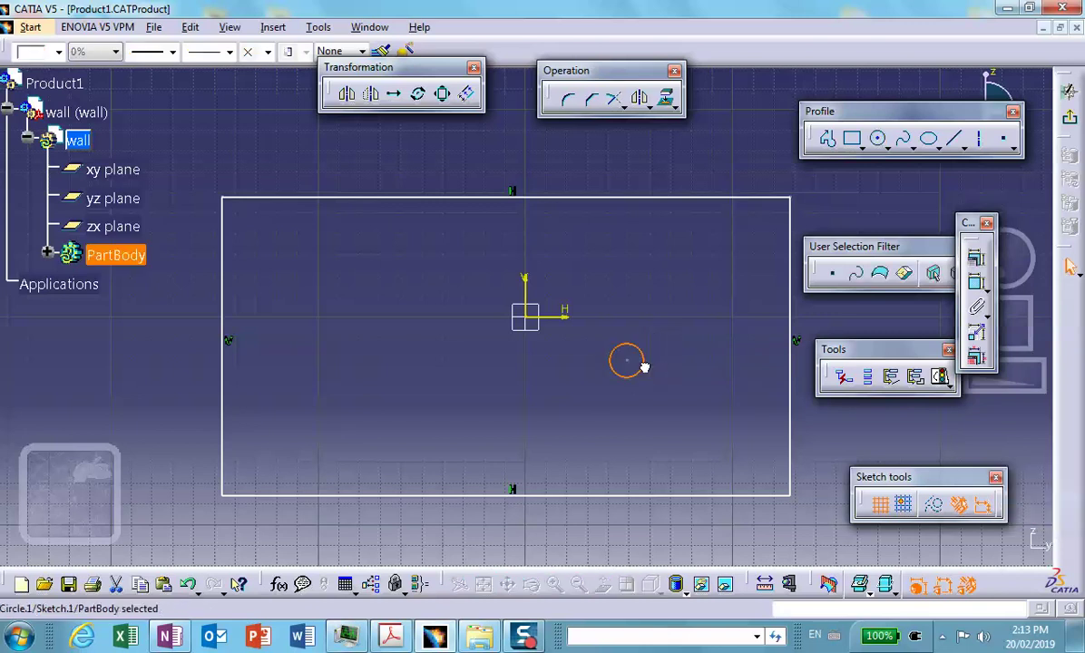
{"action": "left_click", "coordinate": [878, 141]}
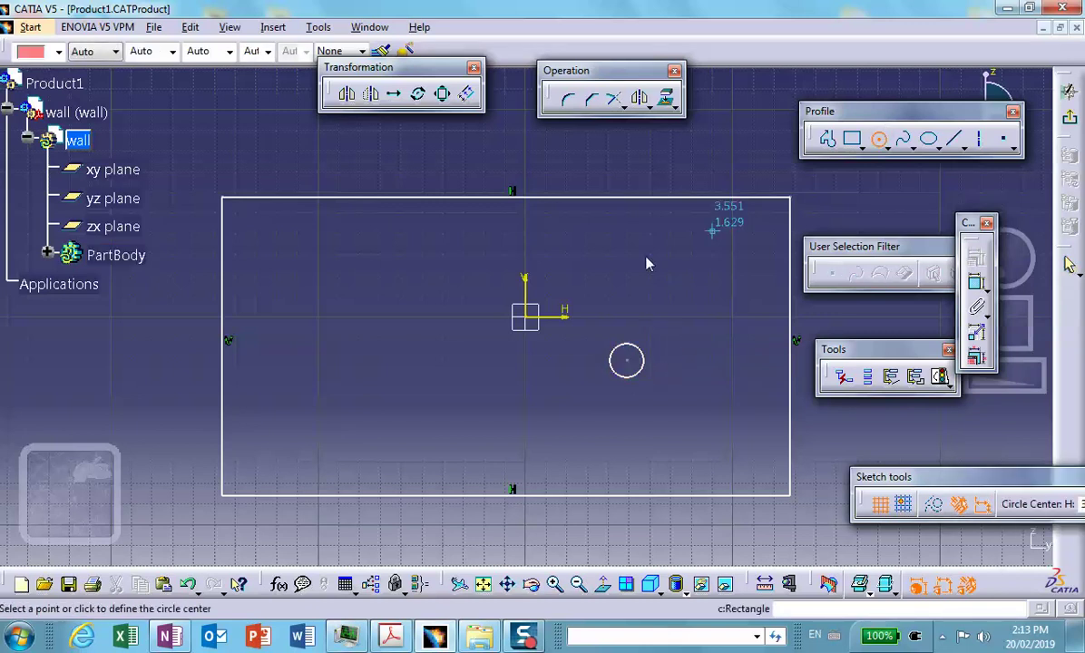
{"action": "left_click", "coordinate": [471, 360]}
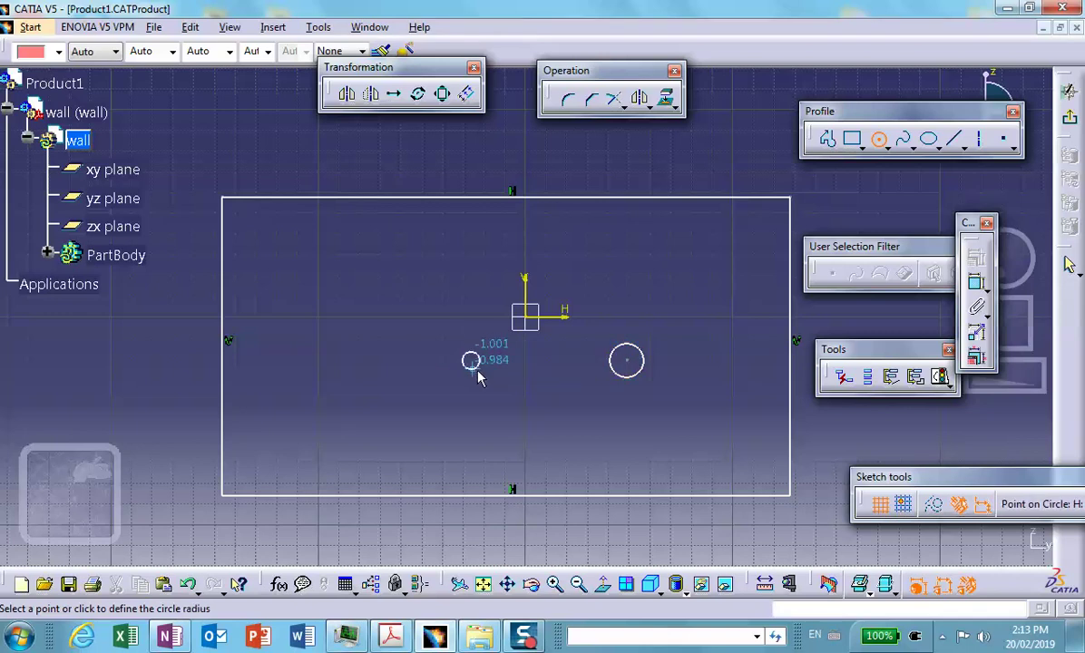
{"action": "left_click", "coordinate": [481, 369]}
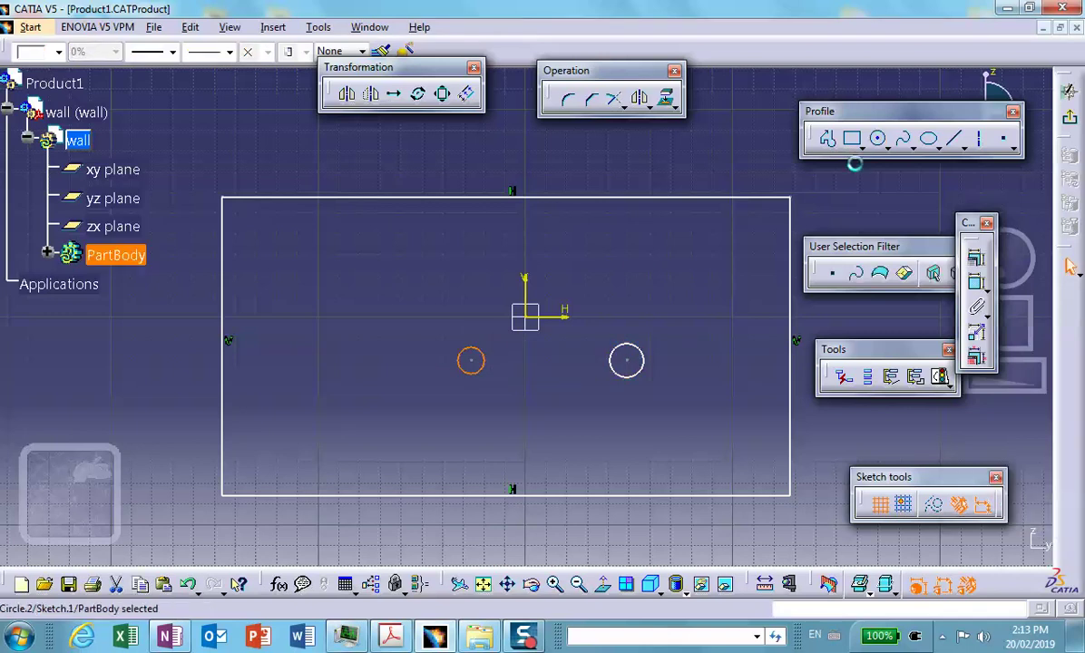
Step: Exit the sketch and extrude the rectangle with its two holes into a Pad using the default length
{"action": "left_click", "coordinate": [1068, 92]}
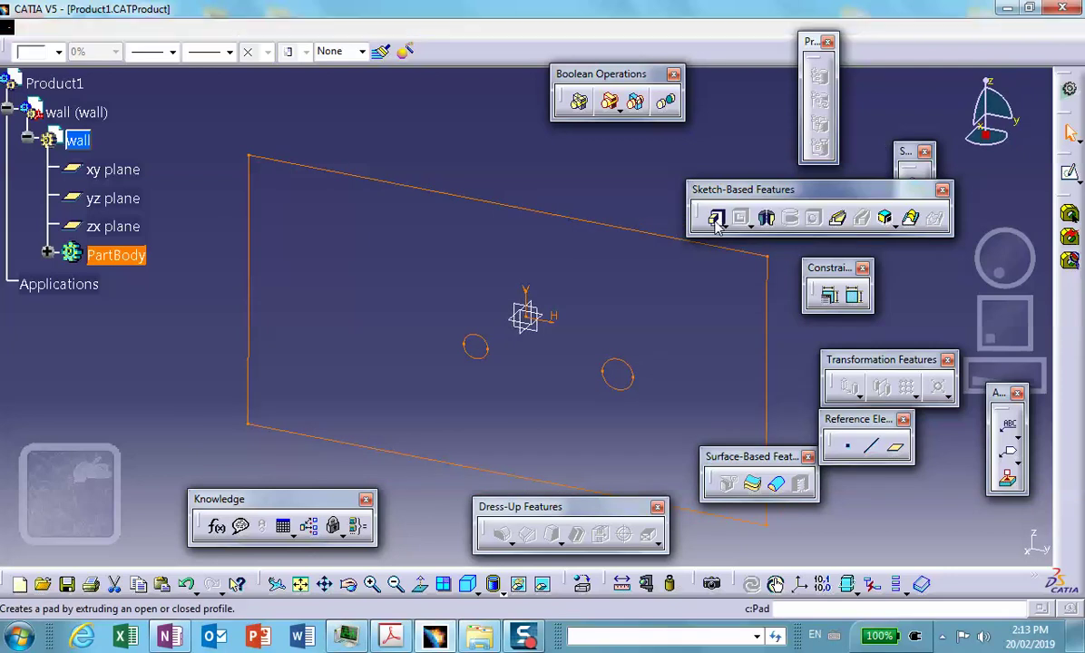
{"action": "left_click", "coordinate": [715, 218]}
{"action": "left_click", "coordinate": [803, 524]}
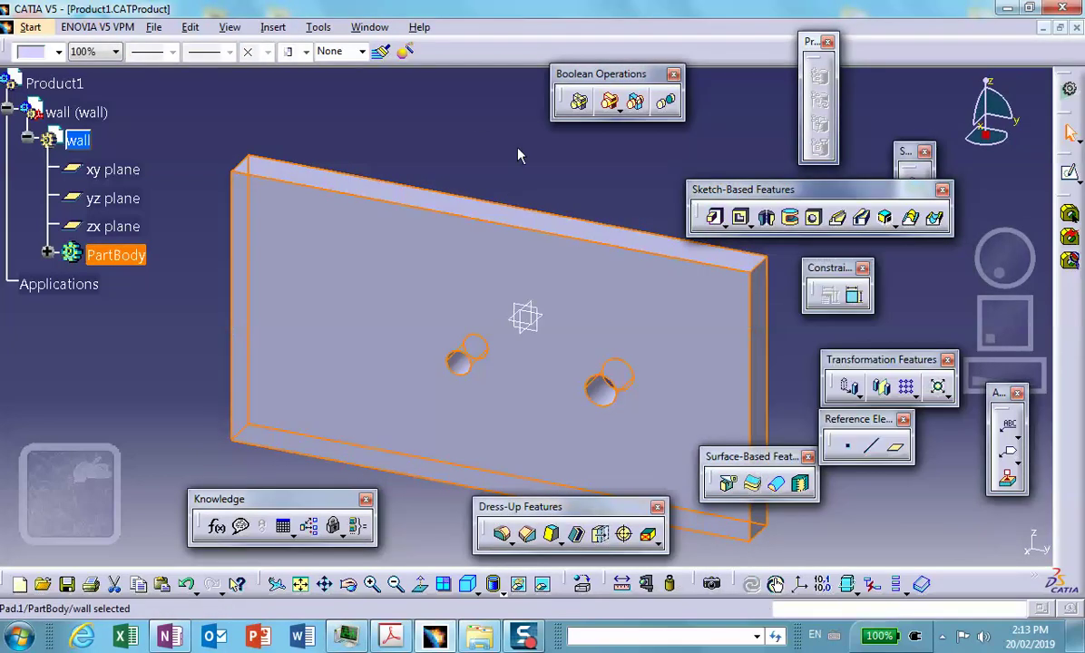
Step: Reactivate Product1 and insert a second new part that uses the assembly's origin point
{"action": "left_click", "coordinate": [30, 80]}
{"action": "double_click", "coordinate": [29, 80]}
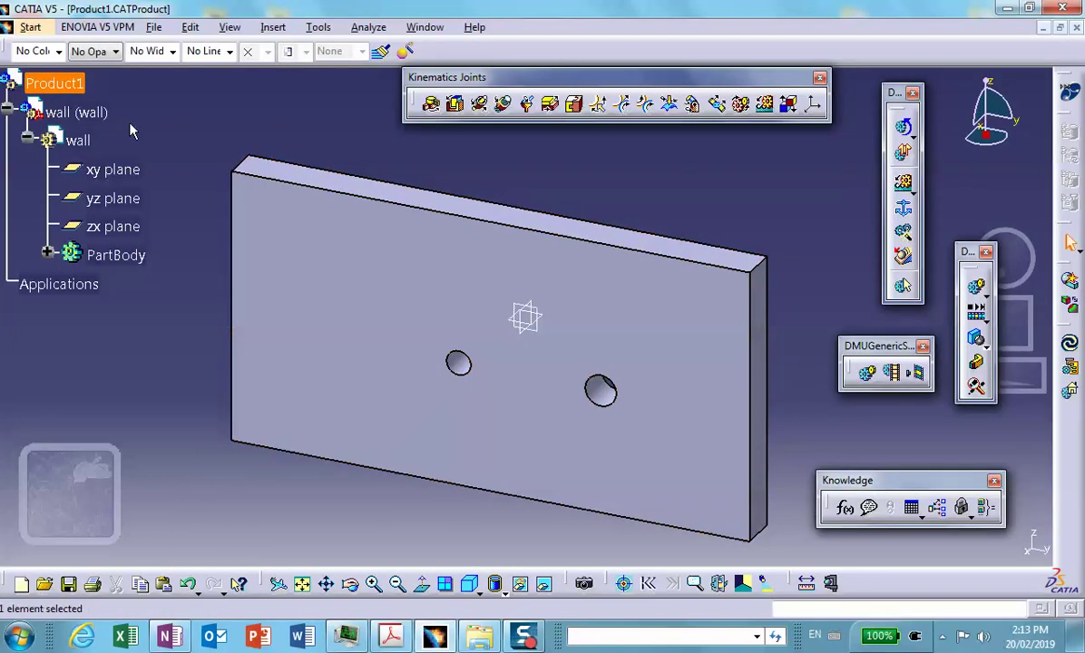
{"action": "left_click", "coordinate": [273, 27]}
{"action": "left_click", "coordinate": [150, 292]}
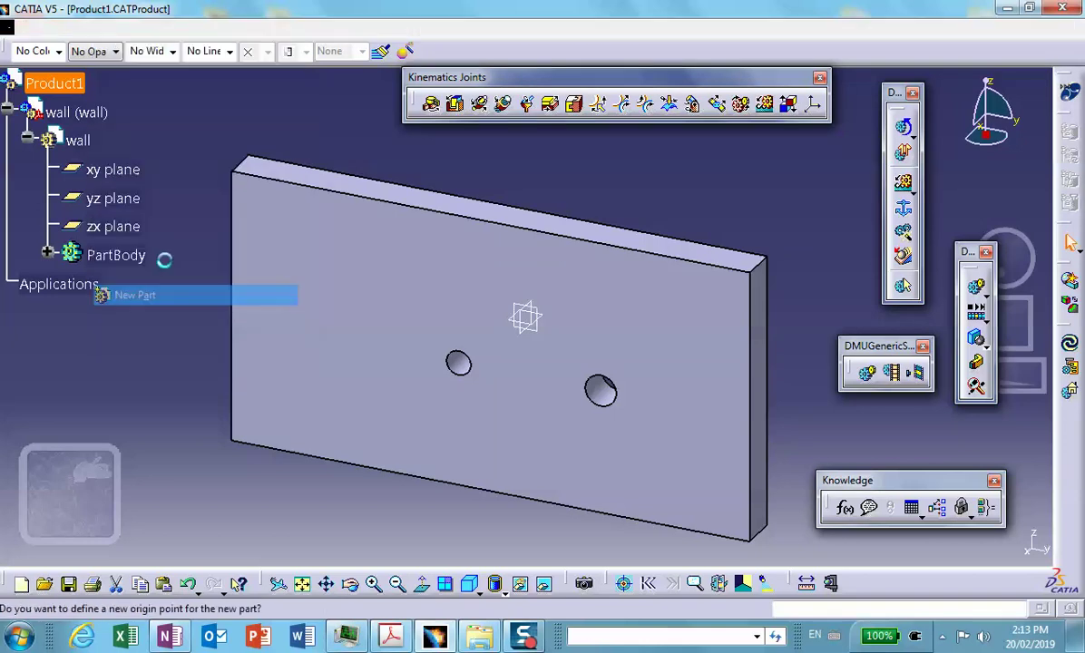
{"action": "left_click", "coordinate": [664, 389]}
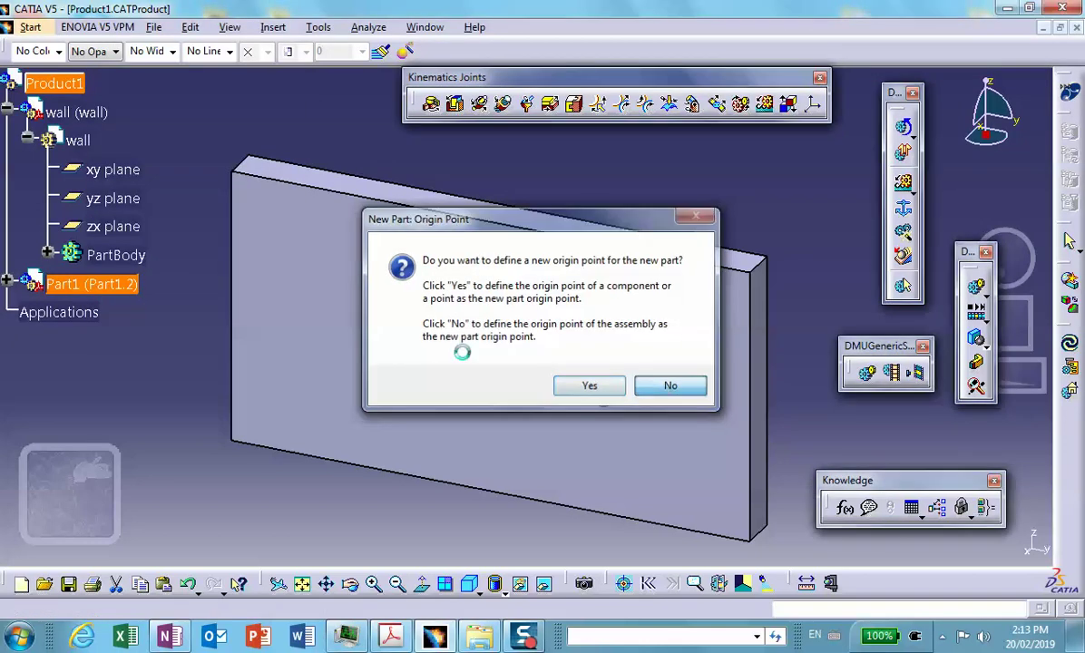
Step: Rename the new part, setting both its instance name and its part number to Big_G
{"action": "right_click", "coordinate": [62, 284]}
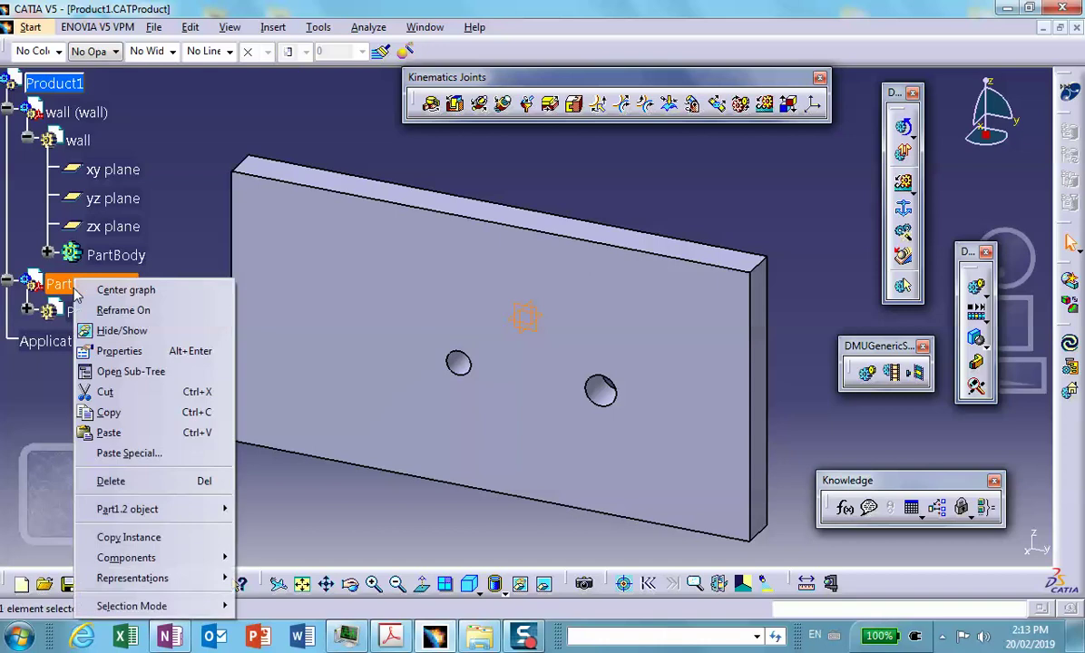
{"action": "left_click", "coordinate": [100, 351]}
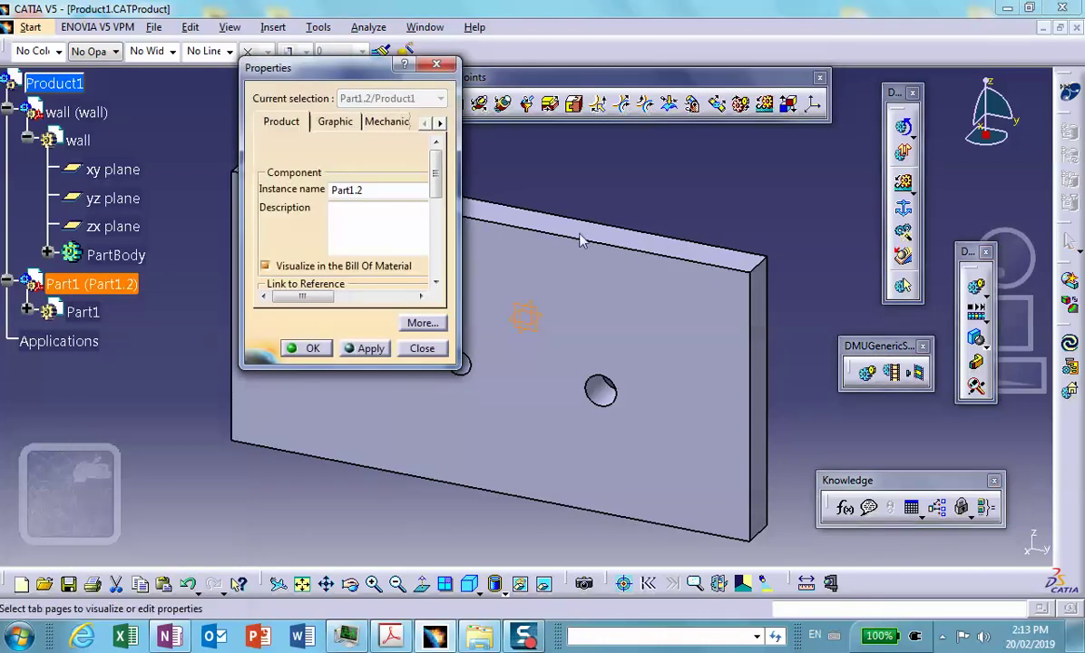
{"action": "double_click", "coordinate": [376, 190]}
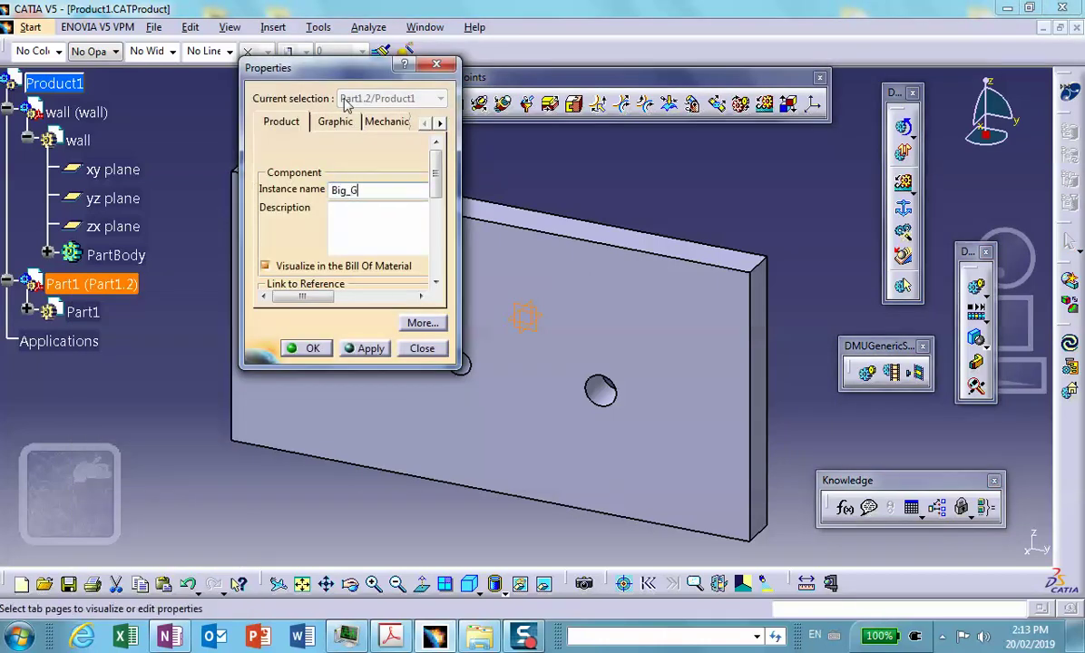
{"action": "scroll", "coordinate": [404, 168], "scroll_direction": "down", "scroll_amount": 2}
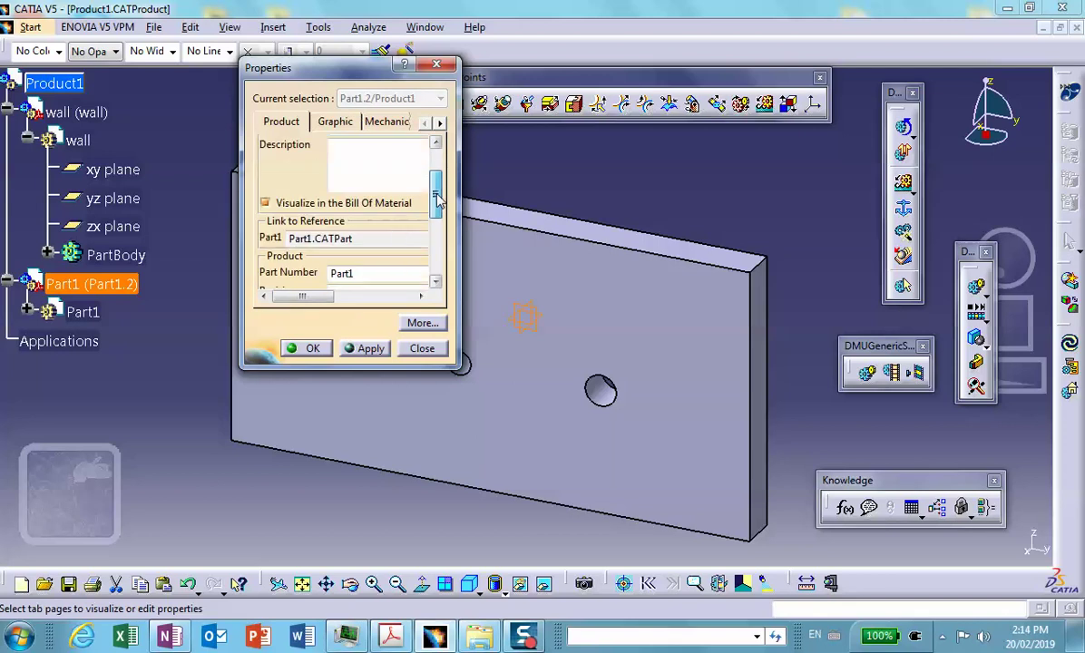
{"action": "double_click", "coordinate": [342, 273]}
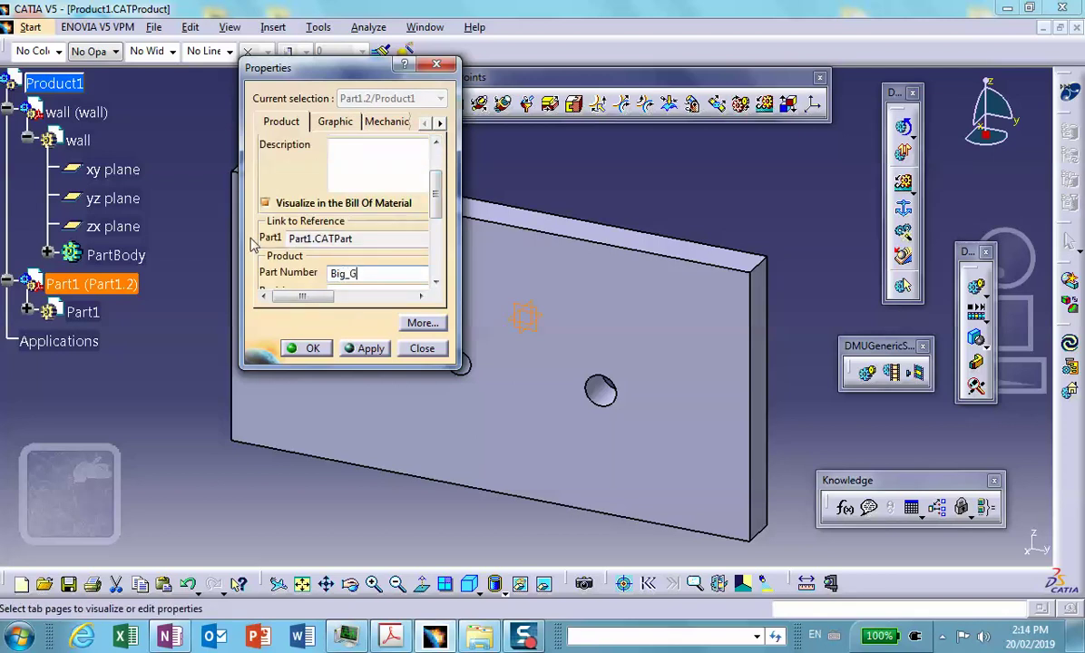
{"action": "left_click", "coordinate": [309, 349]}
Step: Open the Big_G part for editing and sketch on the wall's front face, projecting the edge of the larger hole
{"action": "double_click", "coordinate": [84, 312]}
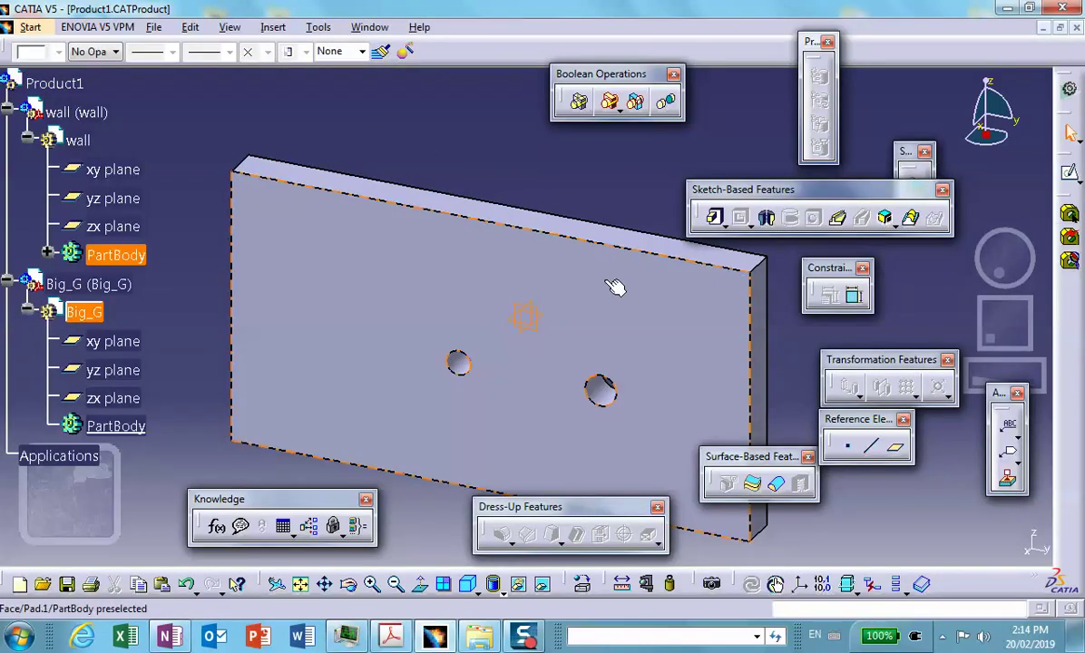
{"action": "left_click", "coordinate": [649, 328]}
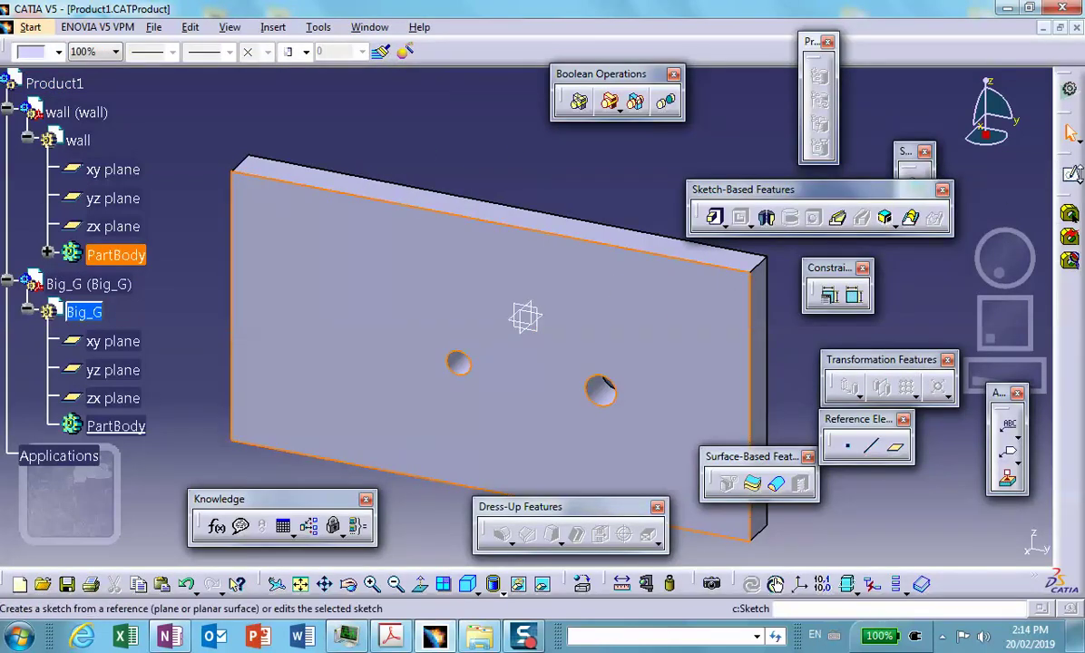
{"action": "left_click", "coordinate": [1070, 174]}
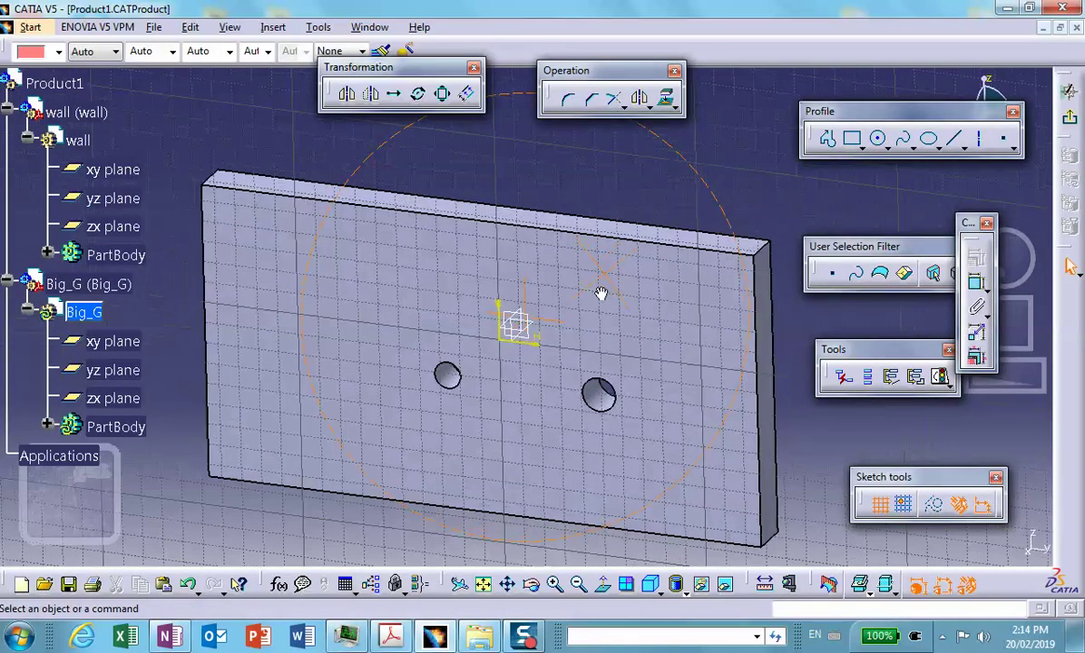
{"action": "left_click", "coordinate": [667, 100]}
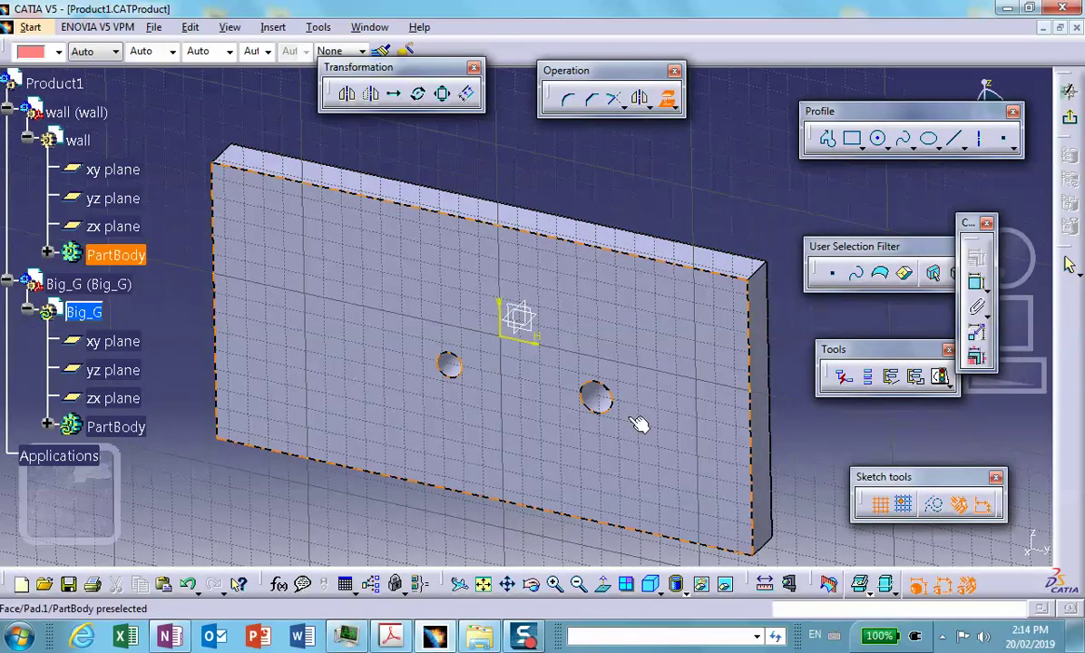
{"action": "left_click", "coordinate": [591, 388]}
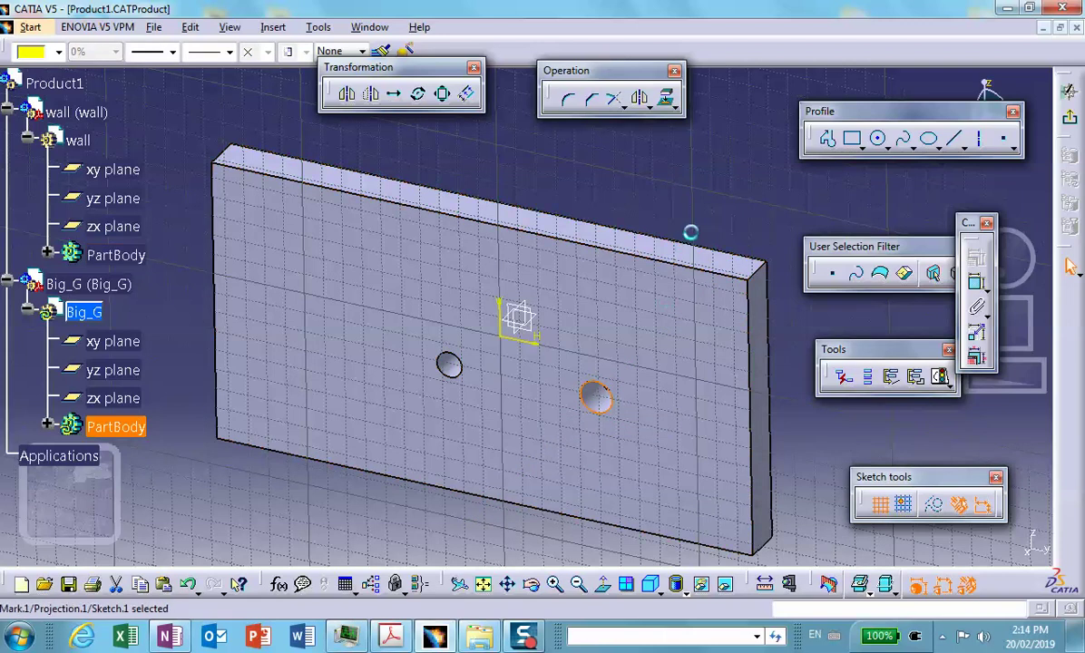
{"action": "left_click", "coordinate": [1070, 118]}
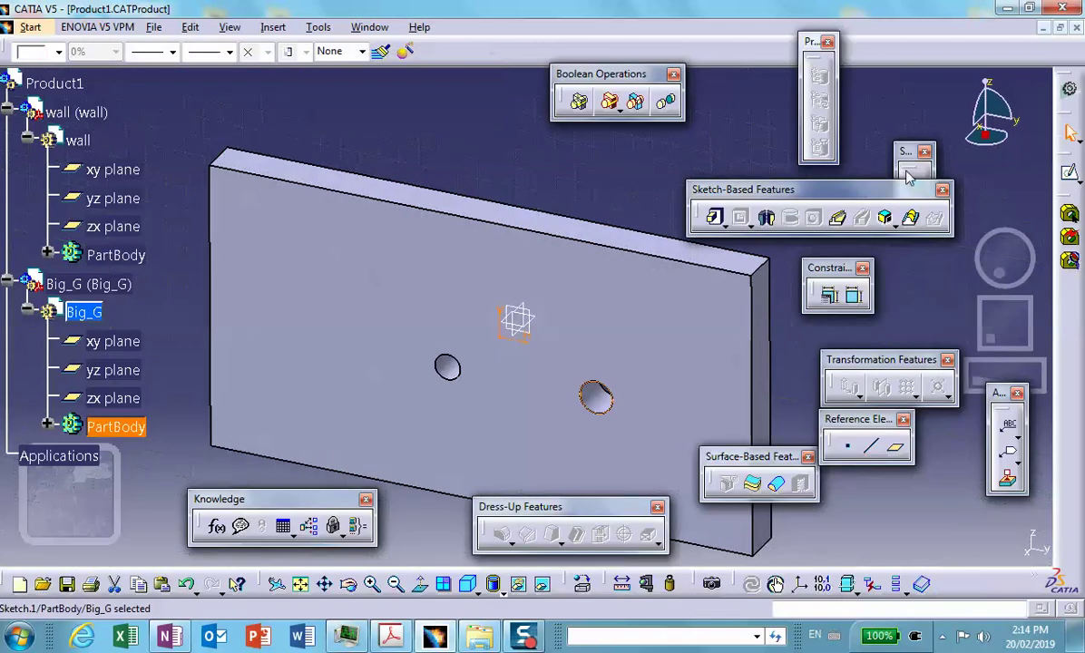
Step: Extrude the projected hole circle into a Pad 1 in long, running into the wall
{"action": "left_click", "coordinate": [717, 218]}
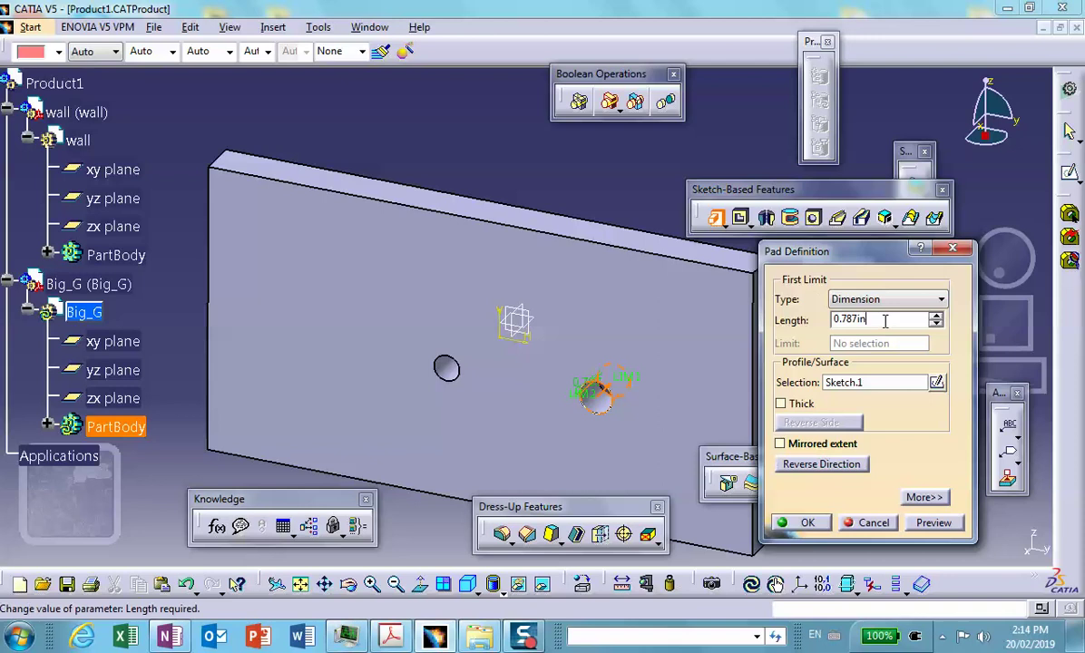
{"action": "type", "text": "1"}
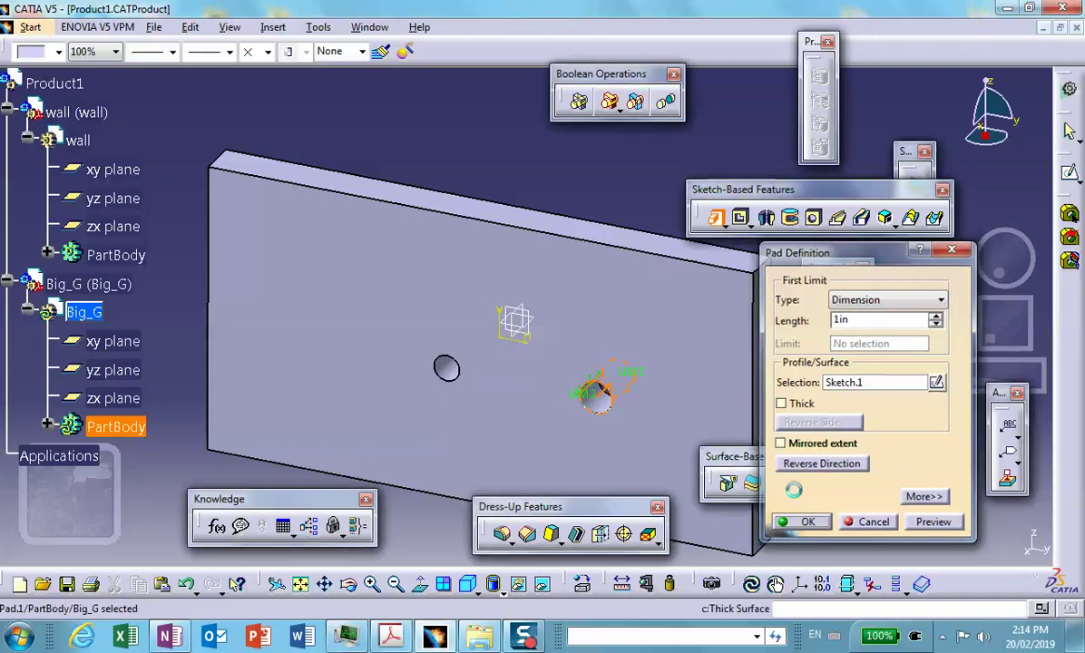
{"action": "left_click", "coordinate": [789, 524]}
{"action": "middle_click_drag", "start_coordinate": [661, 308], "coordinate": [630, 257]}
Step: Start a sketch on the shaft's end face and draw a large circle around the shaft's centre for the gear disc
{"action": "left_click", "coordinate": [598, 408]}
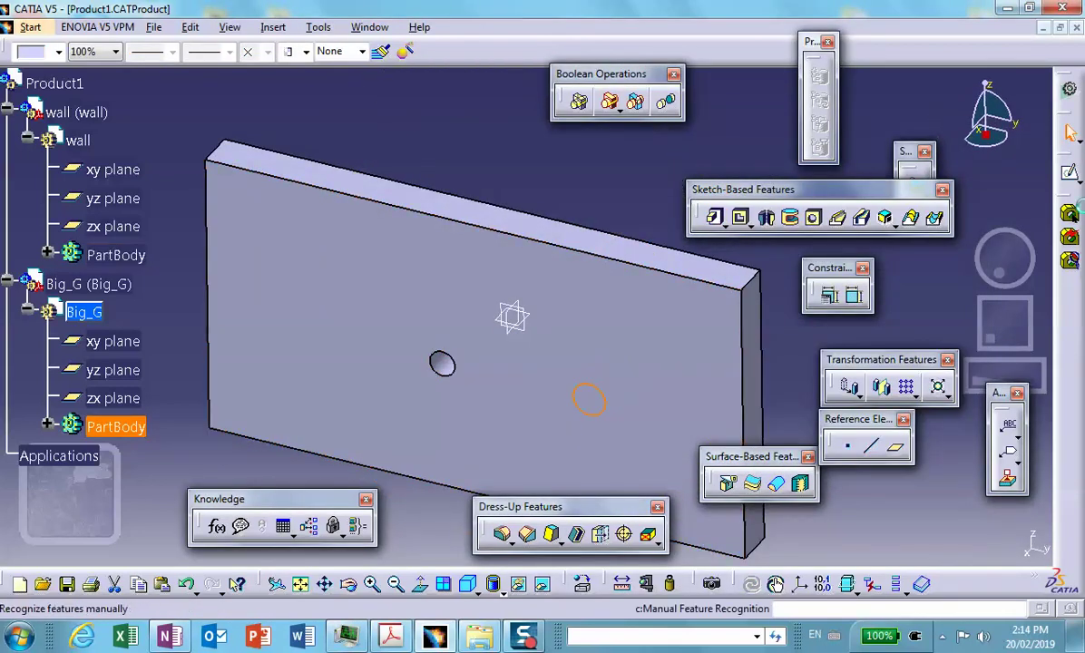
{"action": "left_click", "coordinate": [1069, 171]}
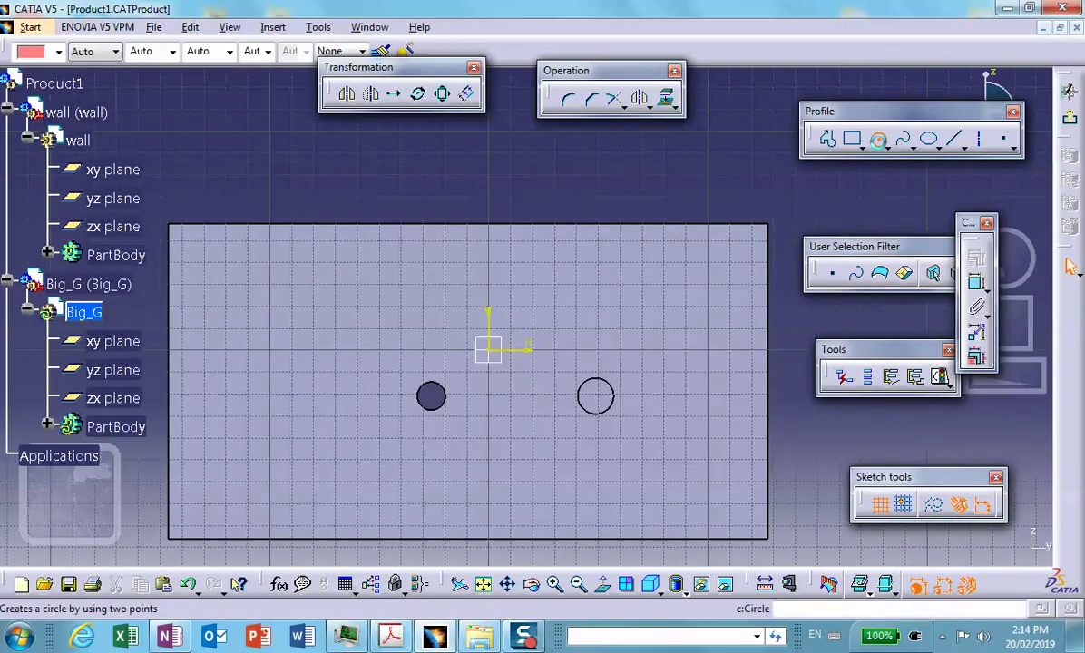
{"action": "left_click", "coordinate": [879, 140]}
{"action": "left_click", "coordinate": [598, 396]}
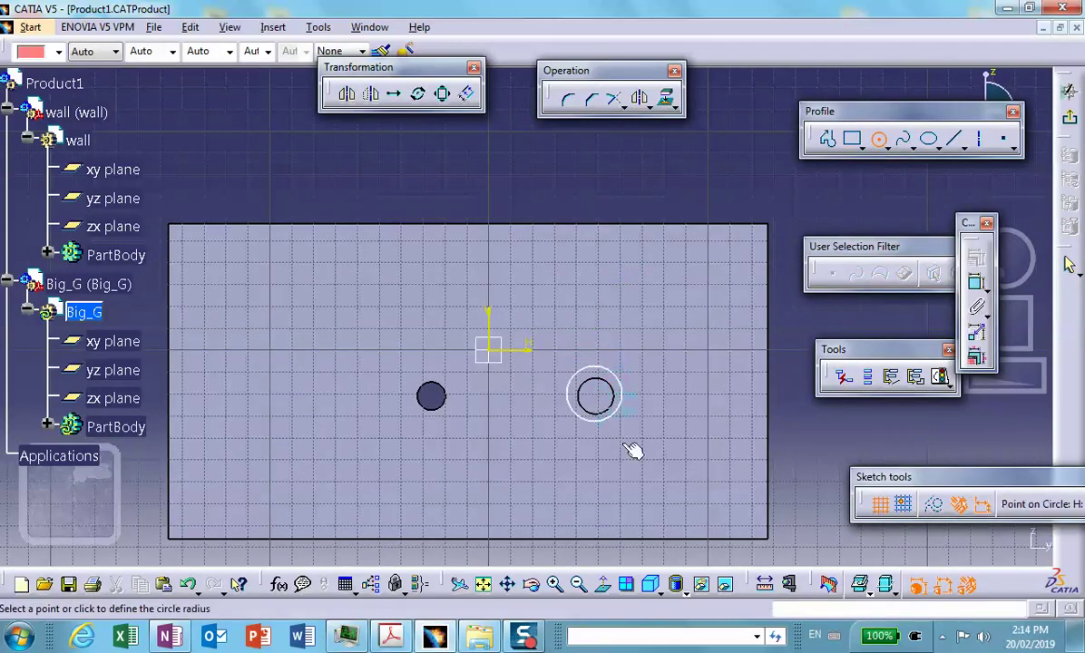
{"action": "left_click", "coordinate": [685, 472]}
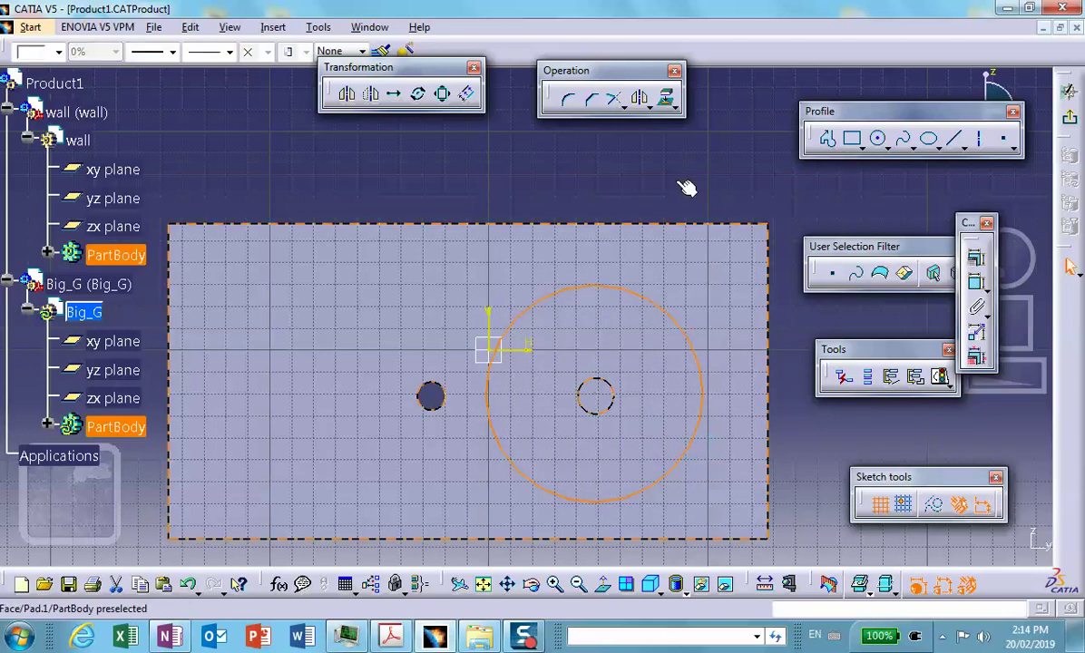
Step: Constrain the large circle to be concentric with the shaft's circular edge
{"action": "left_click", "coordinate": [631, 296]}
{"action": "left_click", "coordinate": [607, 383], "text": "ctrl"}
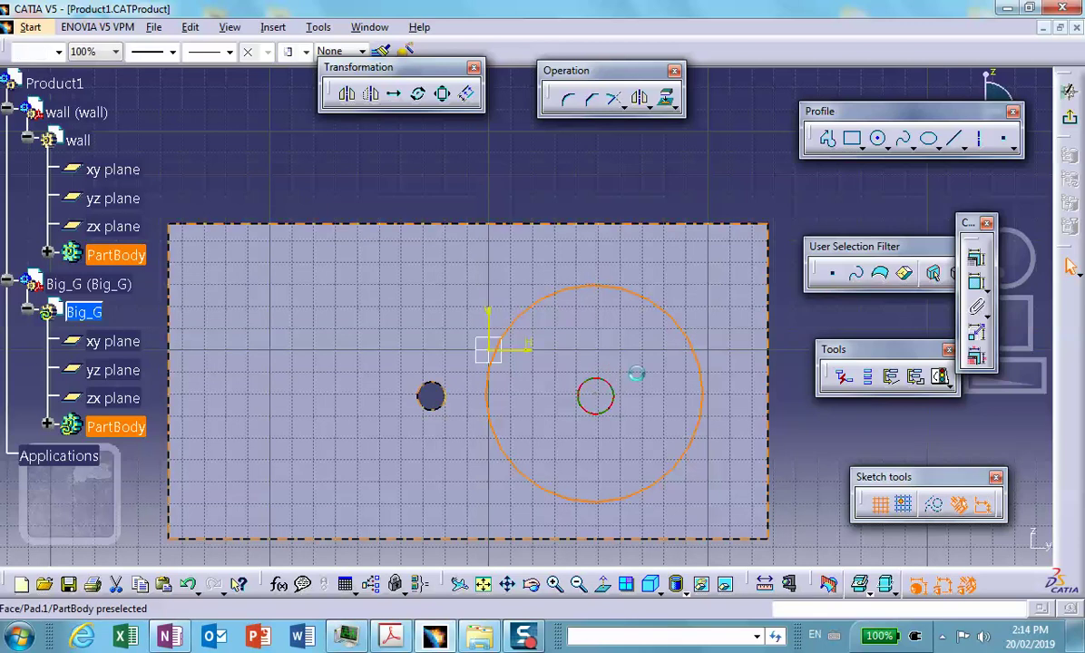
{"action": "left_click", "coordinate": [972, 261]}
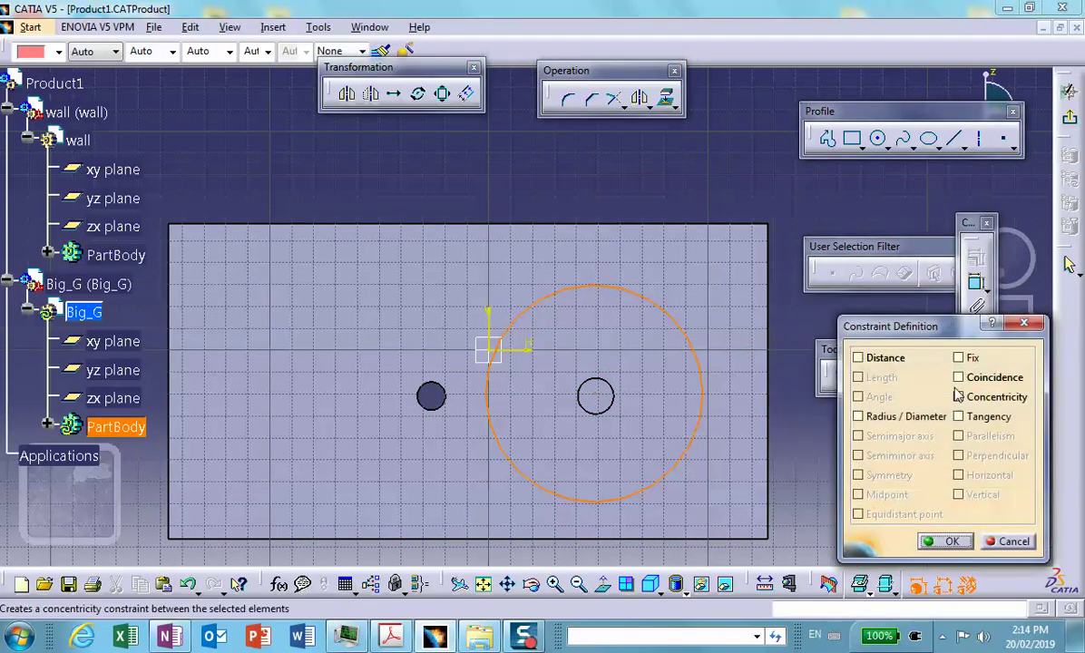
{"action": "left_click", "coordinate": [959, 400]}
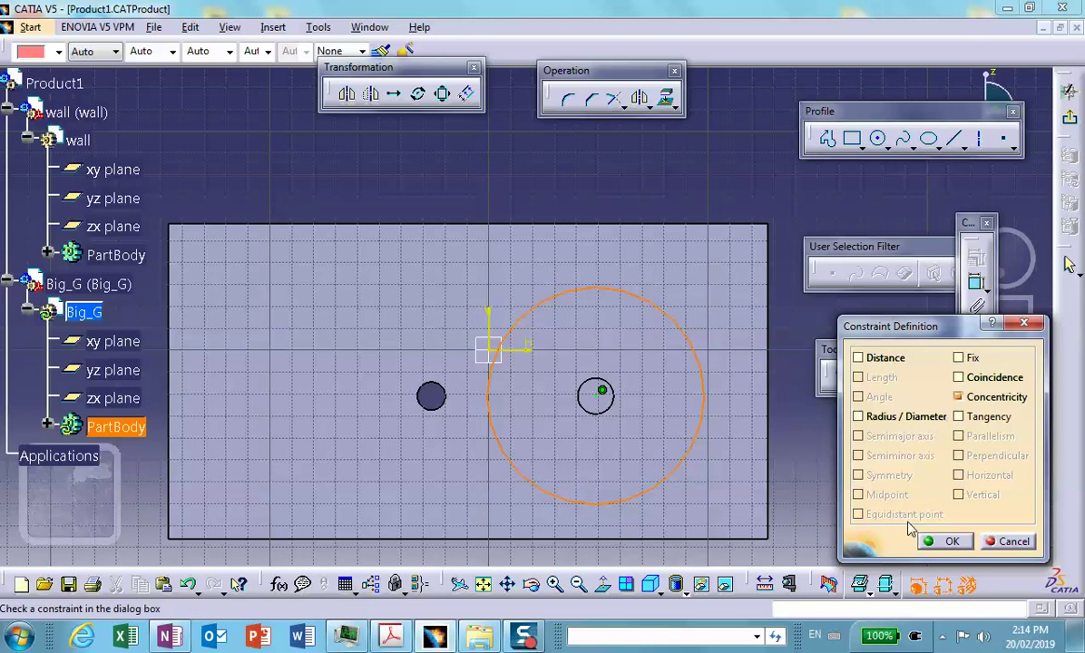
{"action": "left_click", "coordinate": [938, 541]}
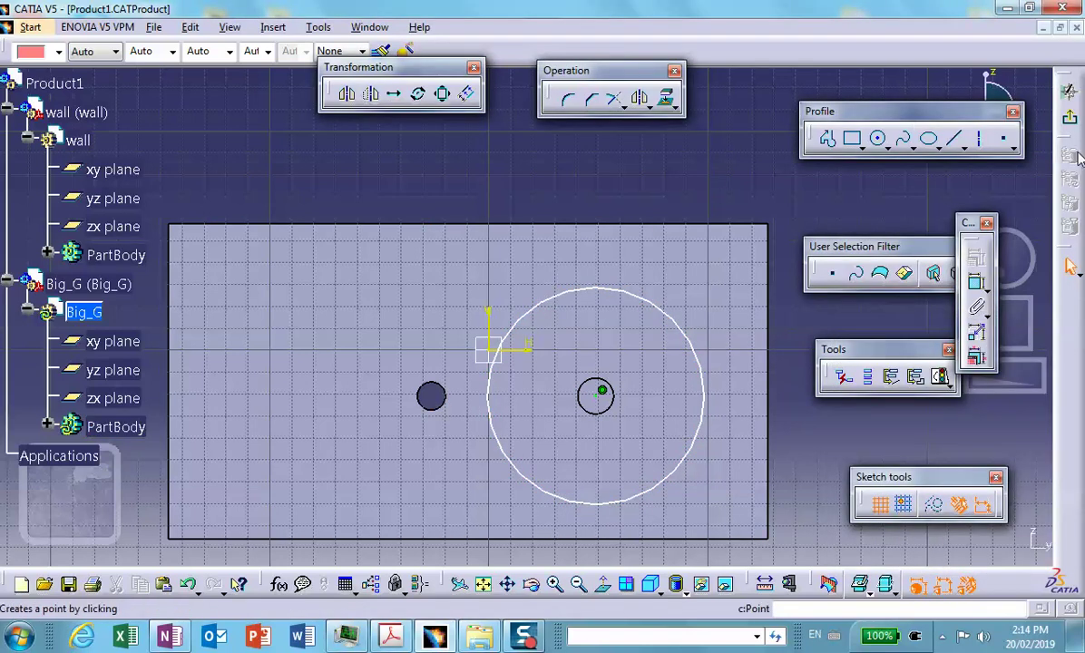
Step: Exit the sketch and extrude the large circle into a Pad 1 in thick, outward from the wall
{"action": "left_click", "coordinate": [1068, 266]}
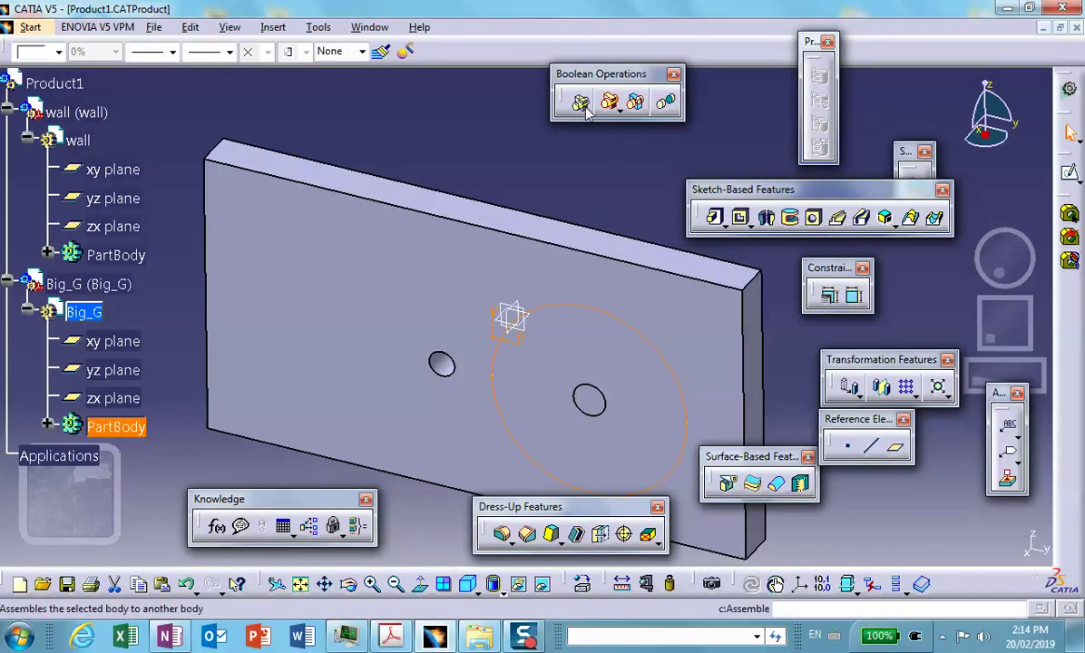
{"action": "left_click", "coordinate": [714, 218]}
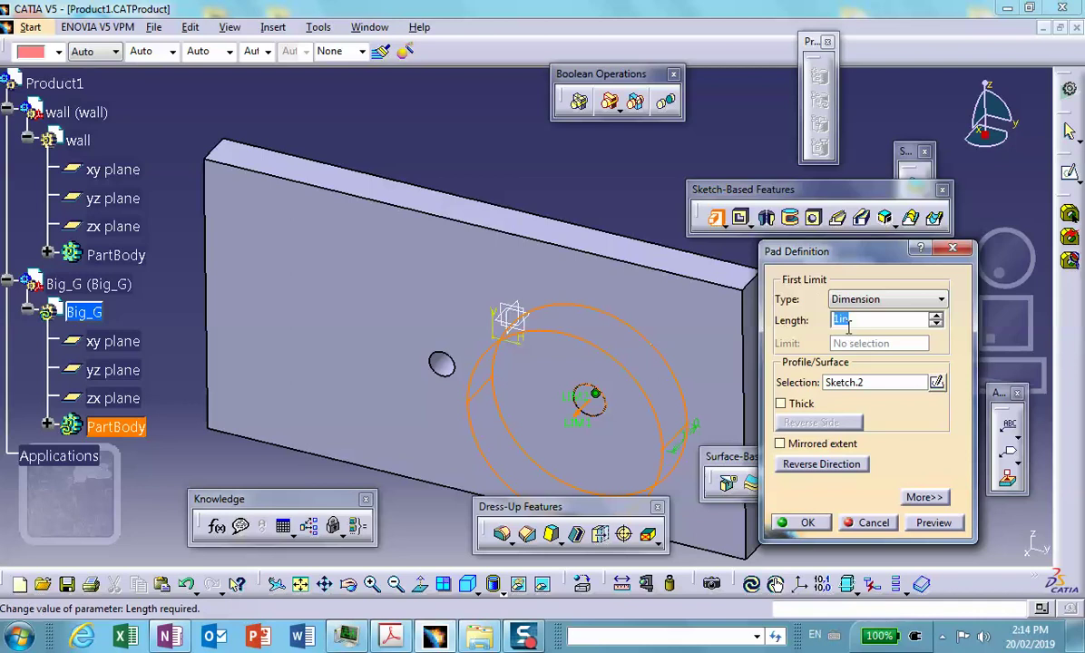
{"action": "left_click", "coordinate": [807, 523]}
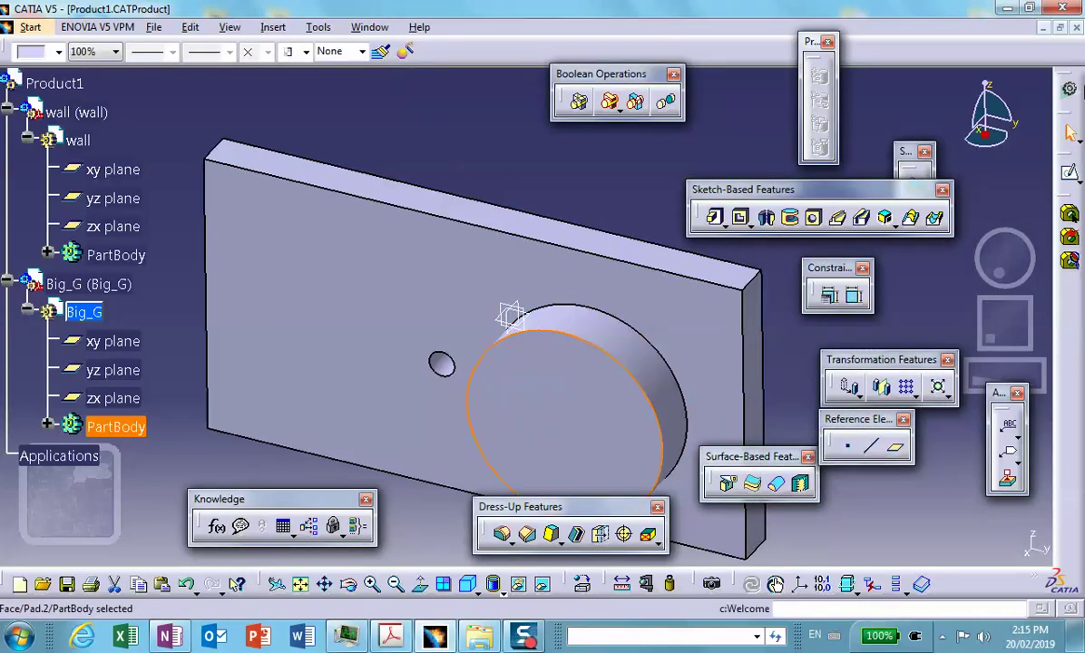
Step: Sketch a small circle near the upper edge of the disc's front face and cut it out with a Pocket
{"action": "left_click", "coordinate": [914, 170]}
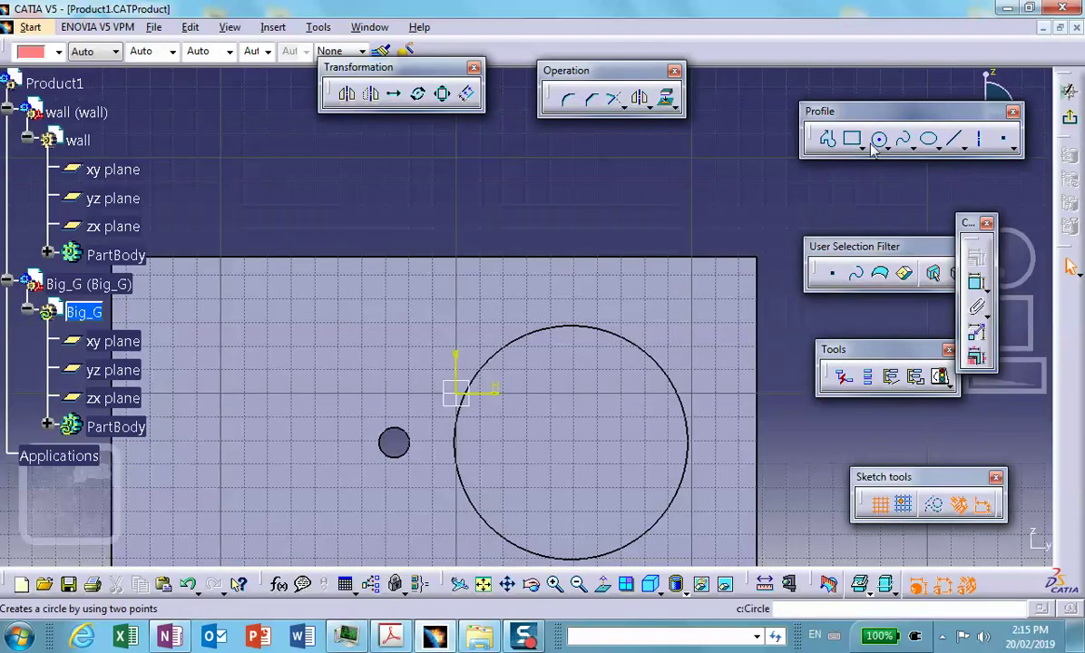
{"action": "left_click", "coordinate": [877, 138]}
{"action": "left_click", "coordinate": [564, 361]}
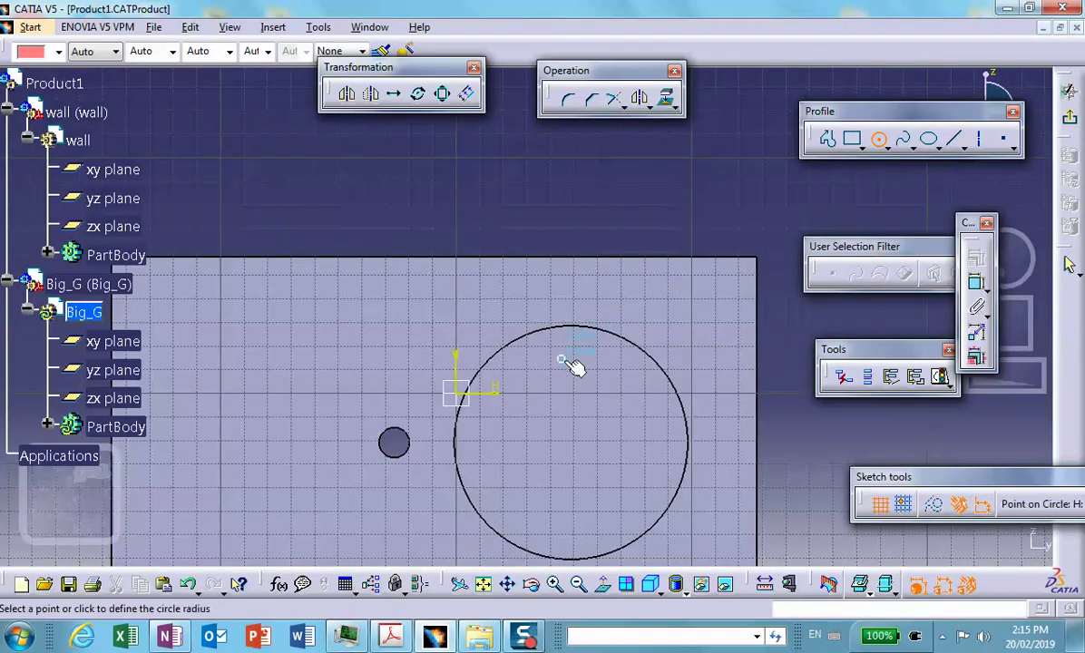
{"action": "left_click", "coordinate": [575, 363]}
{"action": "left_click", "coordinate": [1068, 90]}
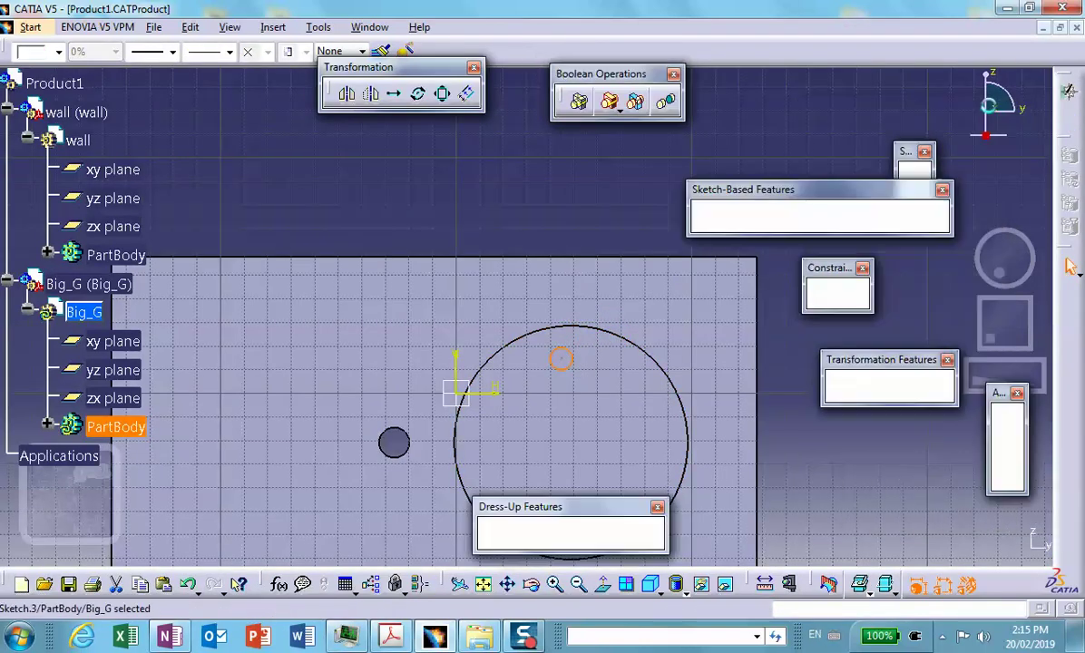
{"action": "left_click", "coordinate": [739, 217]}
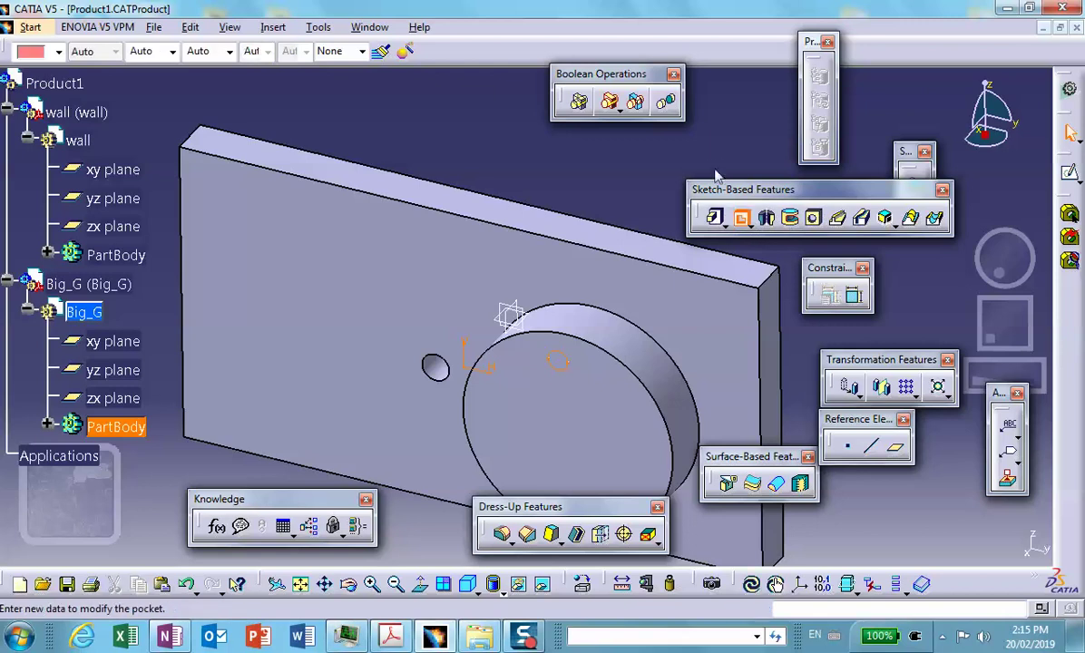
{"action": "left_click", "coordinate": [800, 522]}
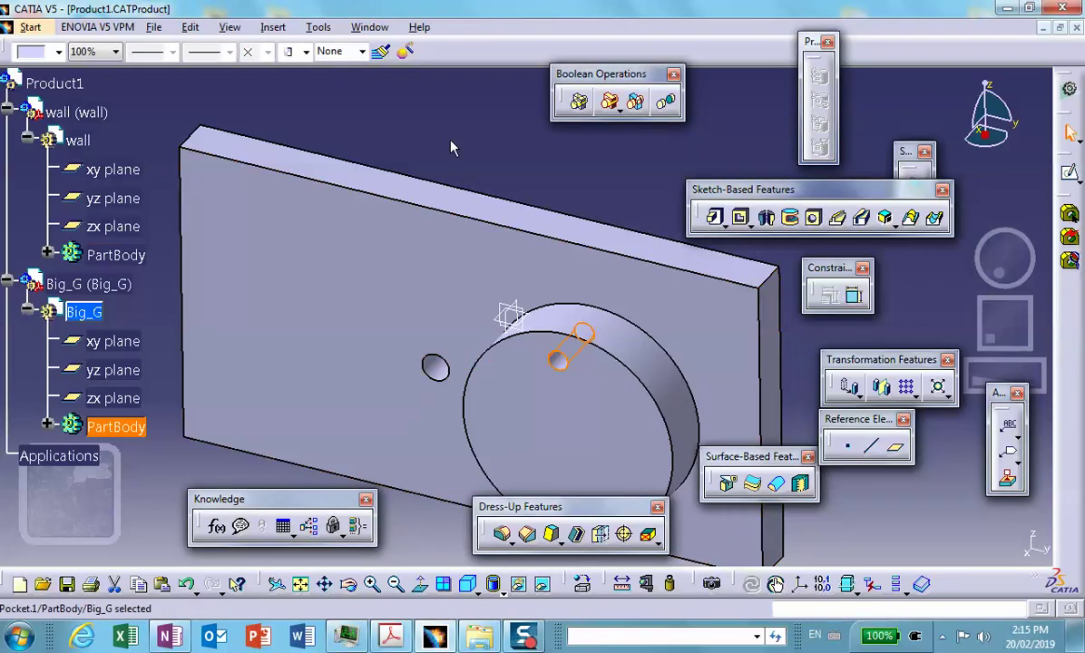
Step: Colour the whole Big_G part yellow
{"action": "left_click", "coordinate": [88, 284]}
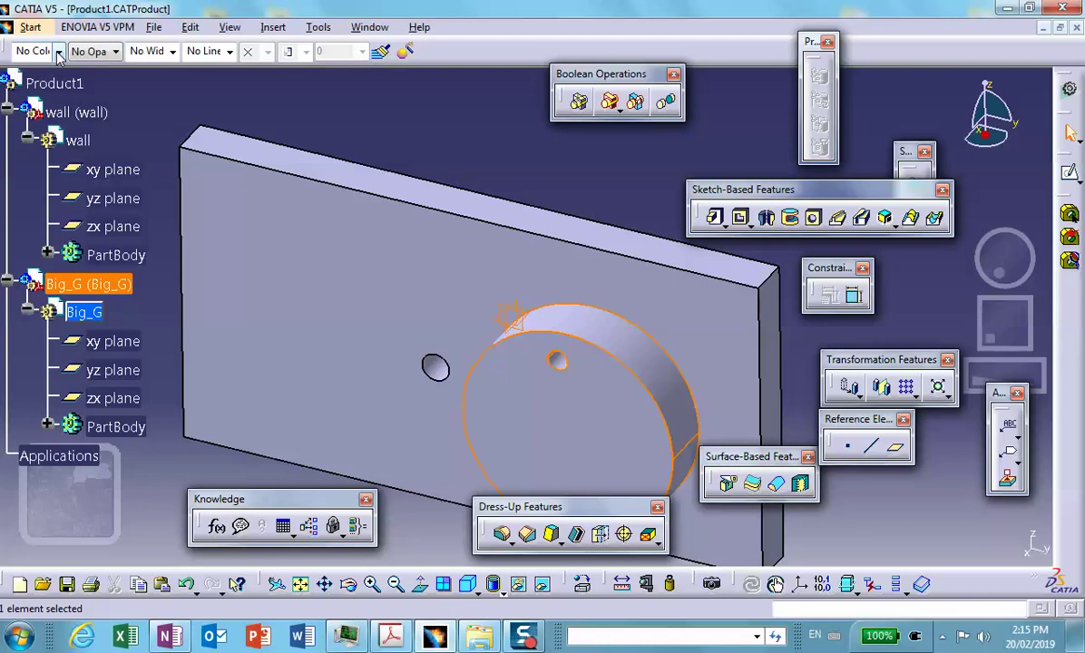
{"action": "left_click", "coordinate": [58, 52]}
{"action": "left_click", "coordinate": [43, 121]}
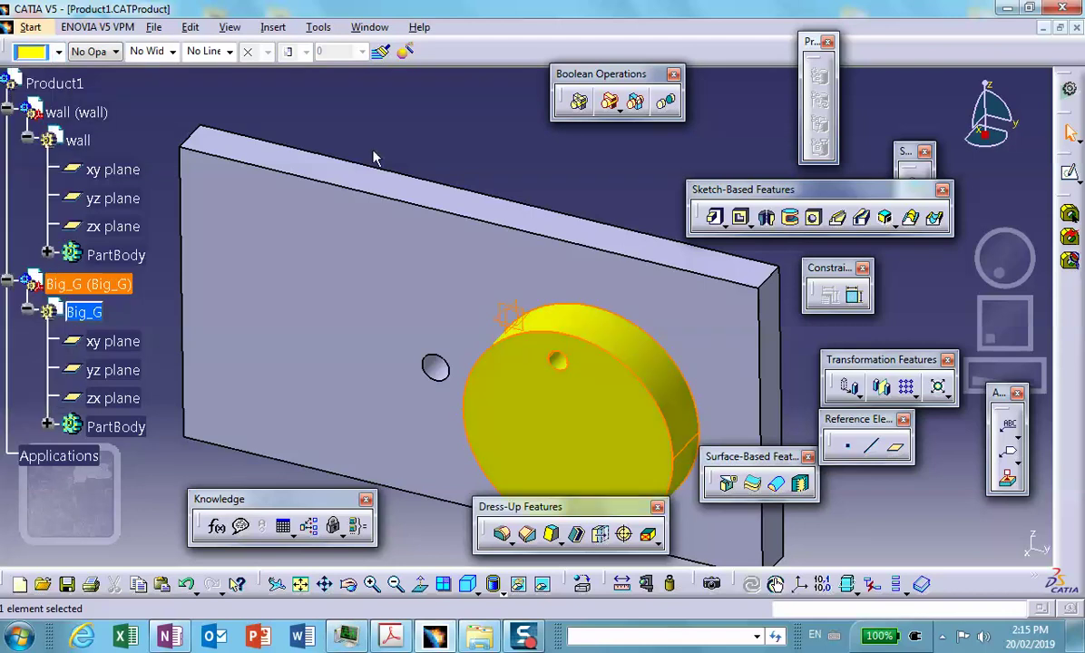
{"action": "left_click", "coordinate": [446, 148]}
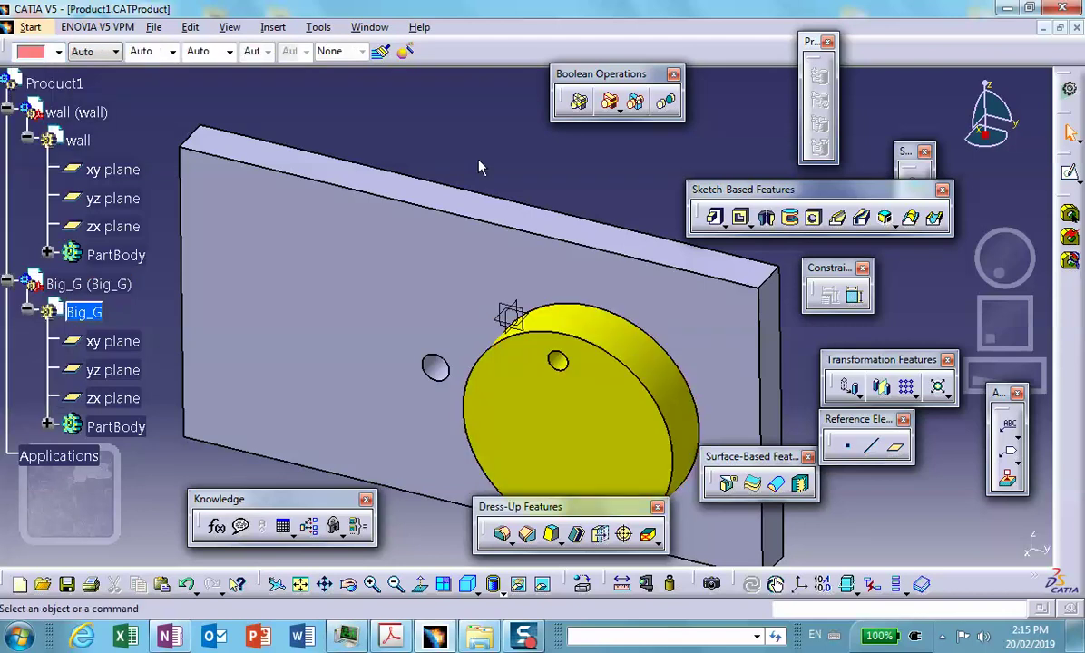
Step: Reactivate Product1 to return to the assembly level
{"action": "left_click", "coordinate": [54, 85]}
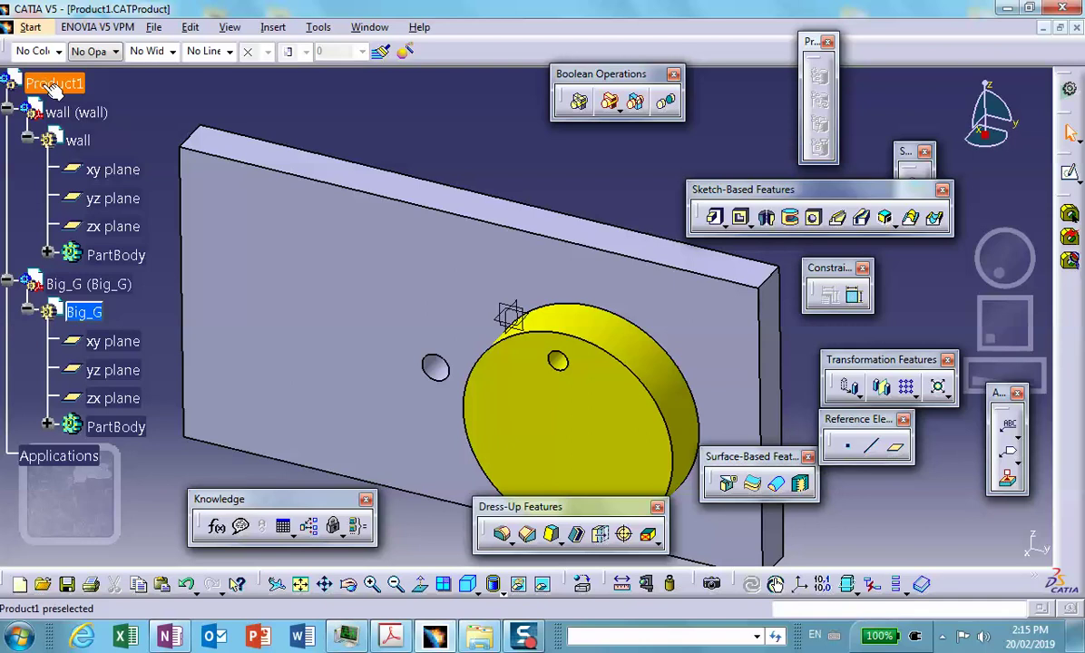
{"action": "left_click", "coordinate": [55, 82]}
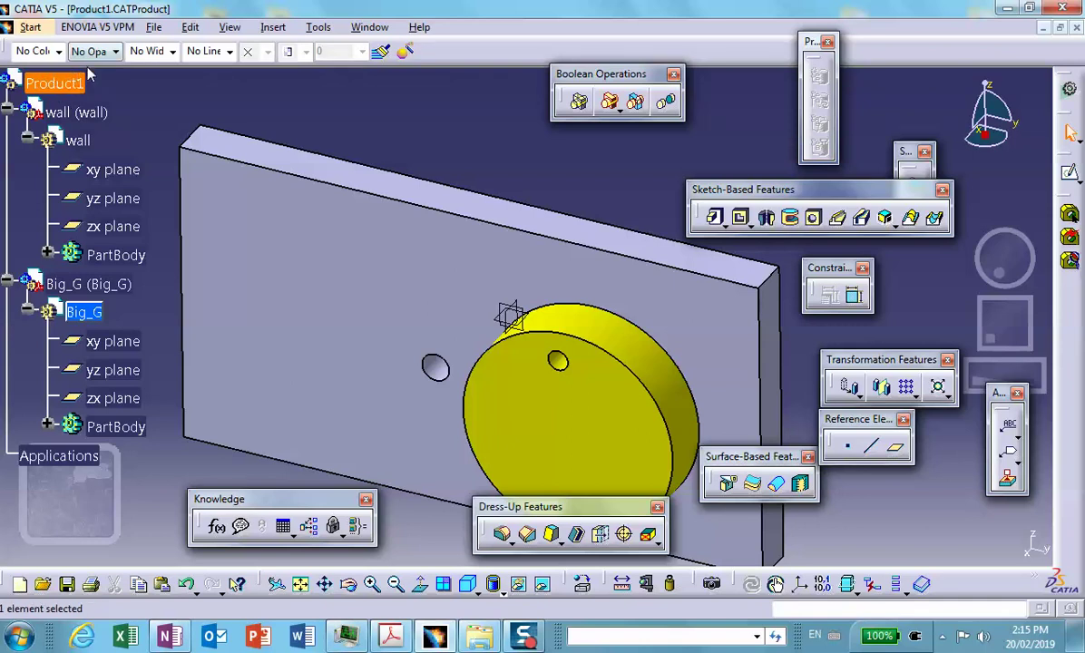
{"action": "double_click", "coordinate": [67, 88]}
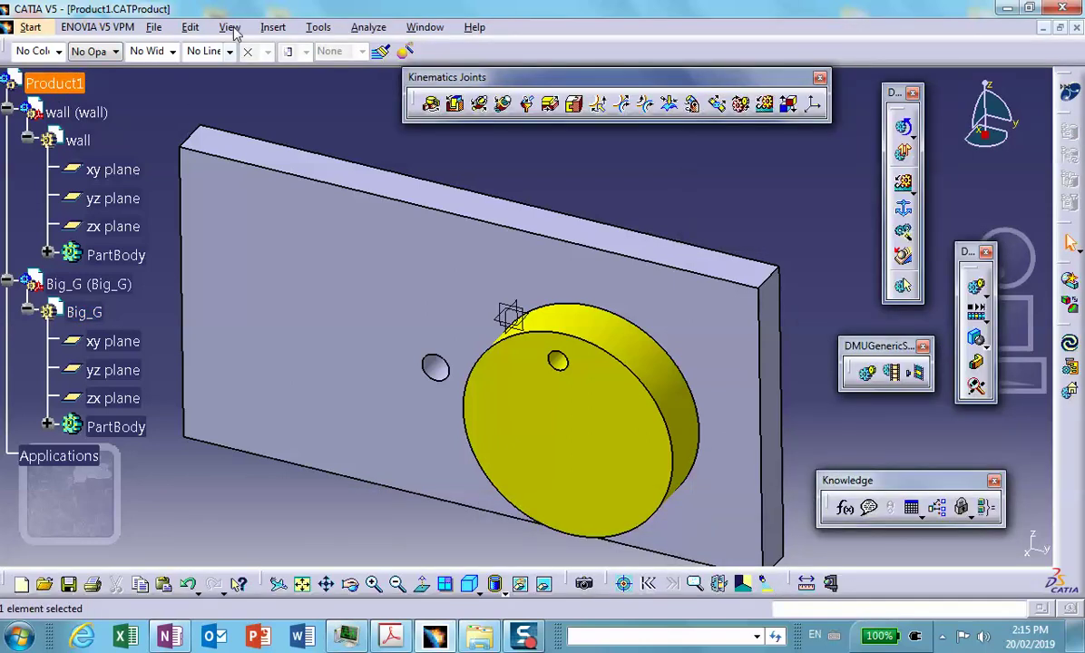
Step: Insert a new part into Product1
{"action": "left_click", "coordinate": [272, 27]}
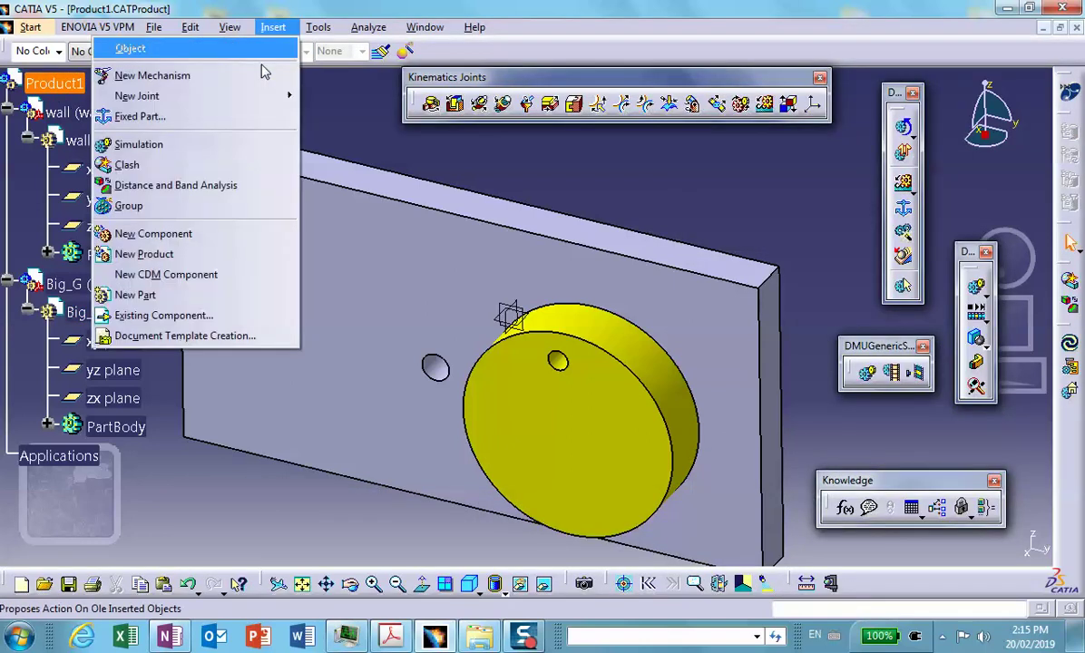
{"action": "left_click", "coordinate": [220, 296]}
{"action": "left_click", "coordinate": [671, 388]}
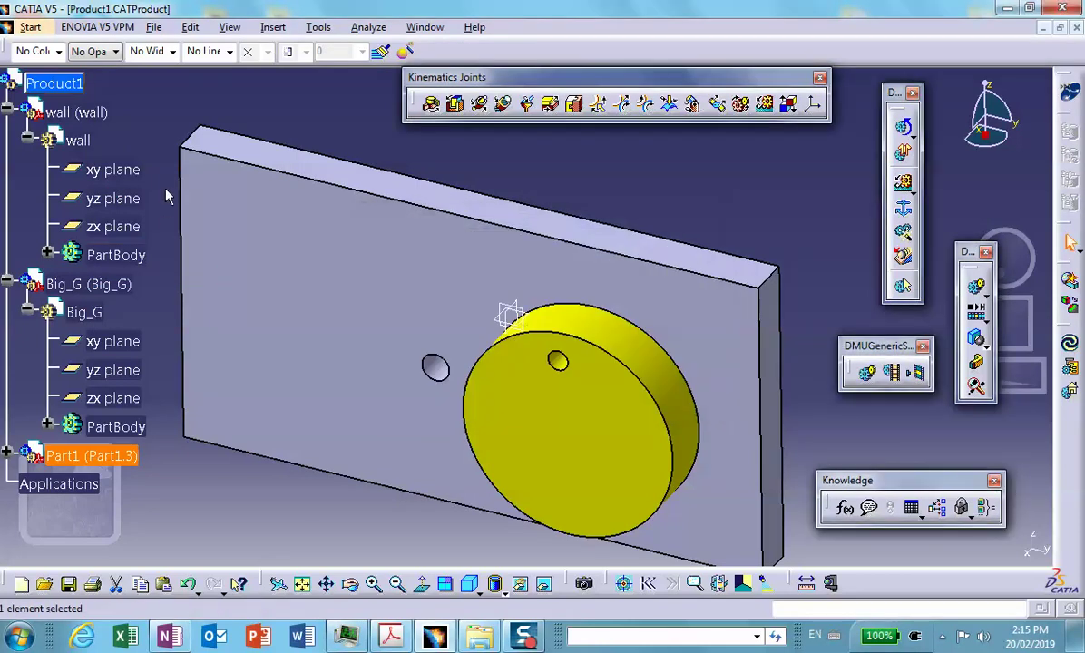
Step: Rename the new part as Small_G in both its instance name and its part number
{"action": "scroll", "coordinate": [145, 182], "scroll_direction": "down", "scroll_amount": 3}
{"action": "right_click", "coordinate": [124, 259]}
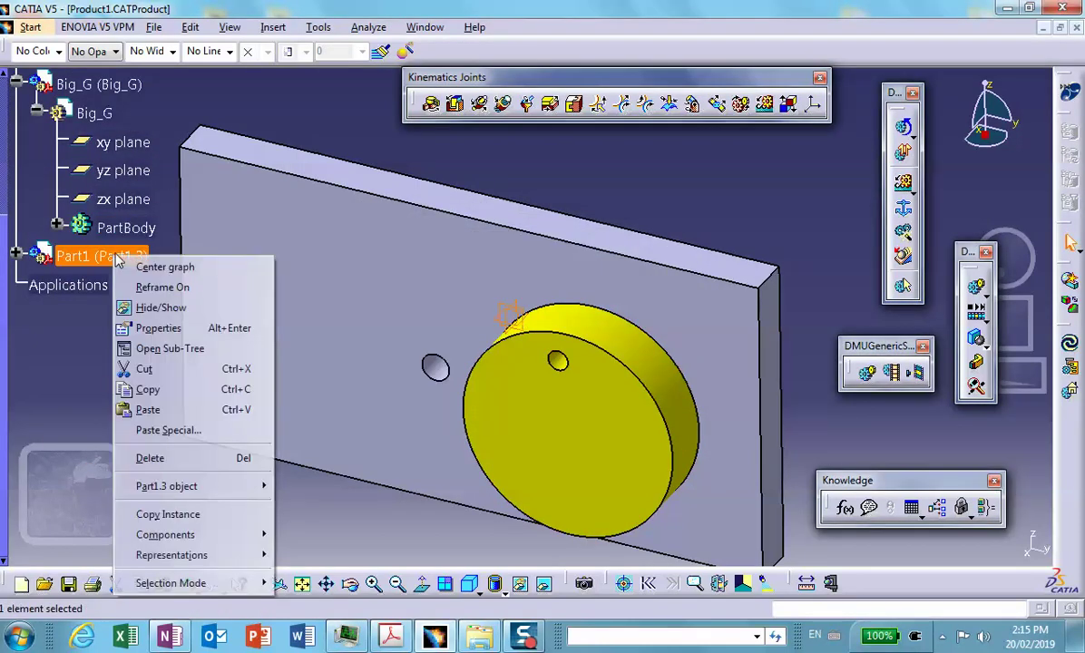
{"action": "left_click", "coordinate": [161, 327]}
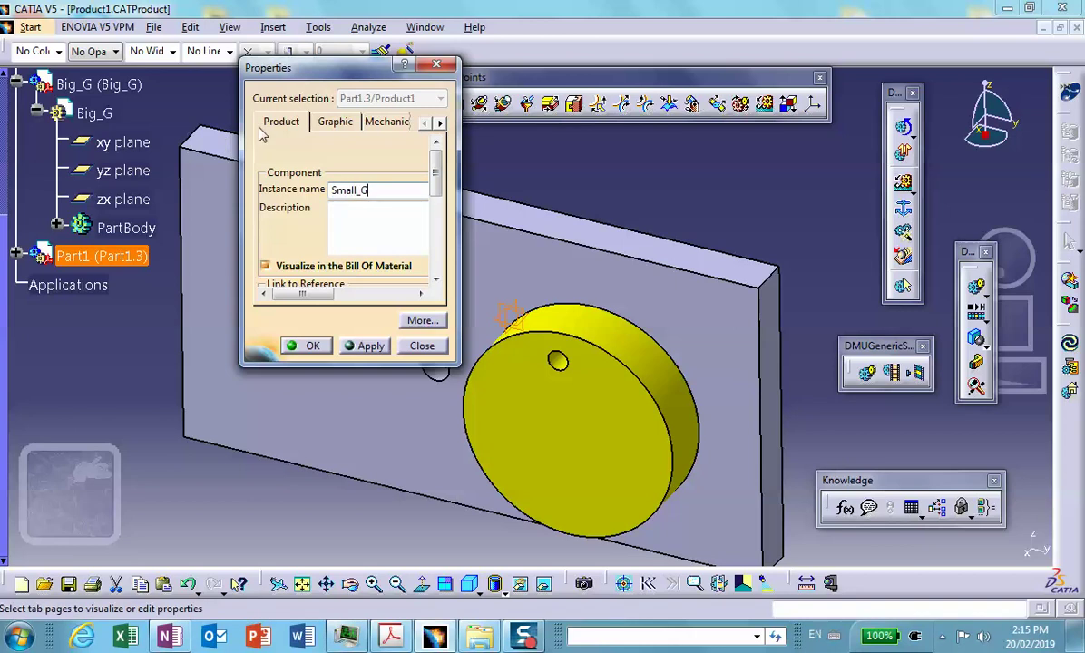
{"action": "left_click_drag", "start_coordinate": [436, 172], "coordinate": [436, 204]}
{"action": "double_click", "coordinate": [360, 224]}
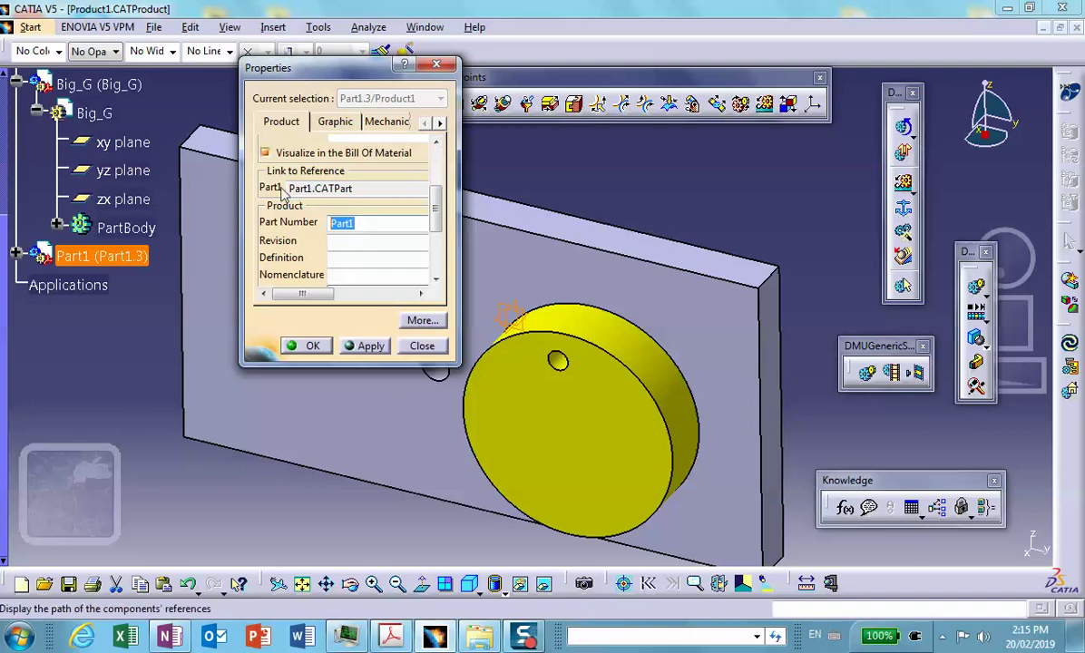
{"action": "type", "text": "Small_G"}
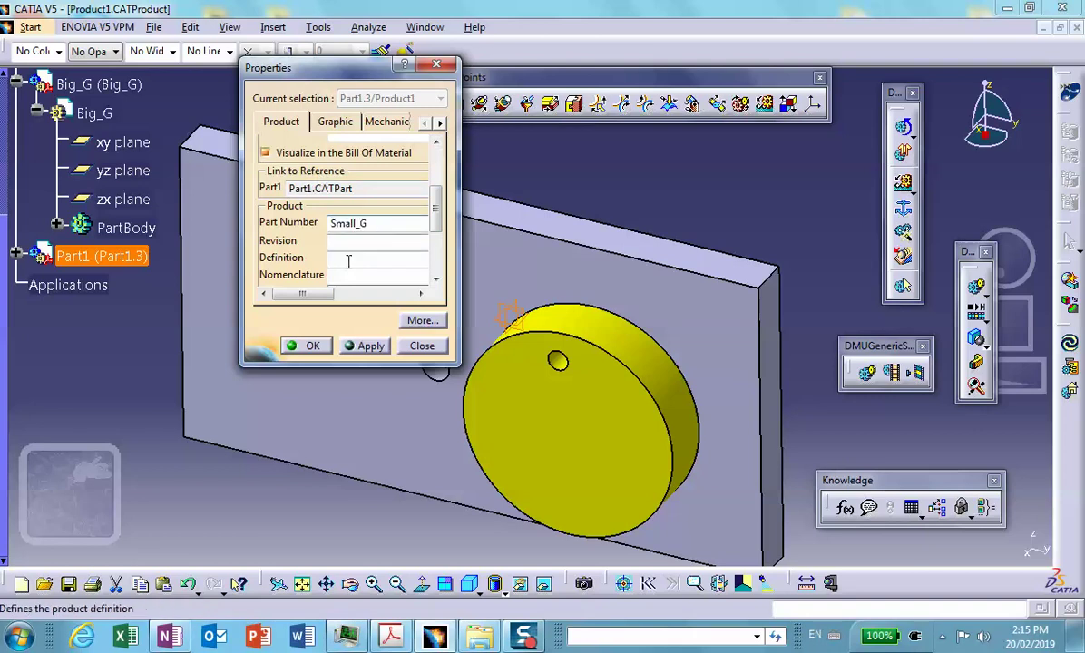
{"action": "left_click", "coordinate": [292, 346]}
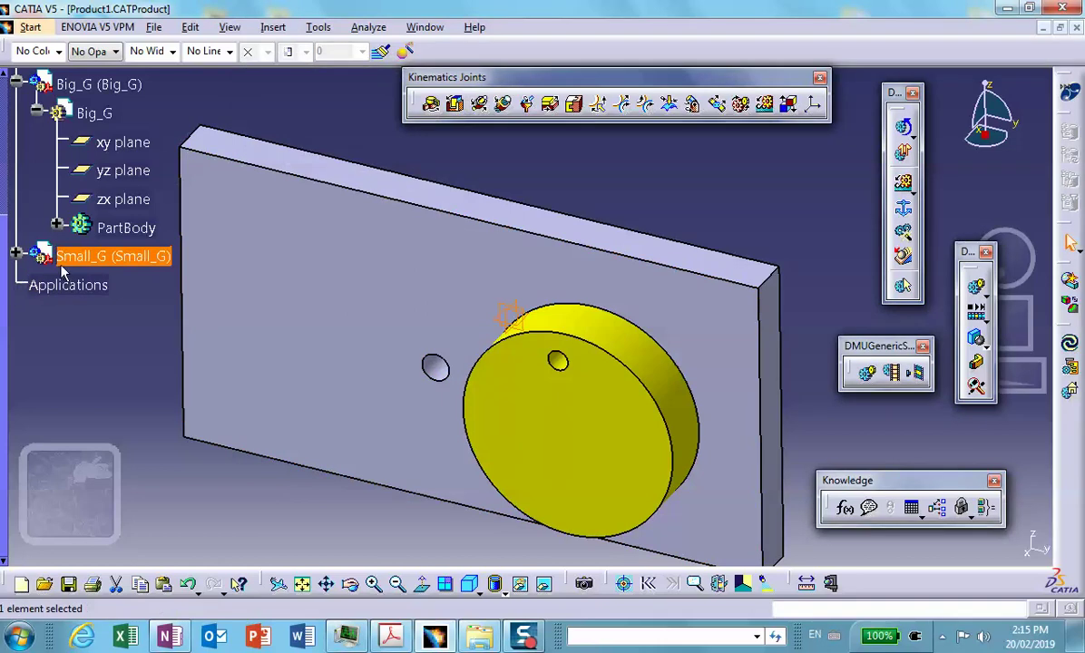
Step: Activate the Small_G part and project the edge of the wall's open hole into a new sketch on the wall's front face
{"action": "left_click", "coordinate": [16, 255]}
{"action": "left_click", "coordinate": [102, 285]}
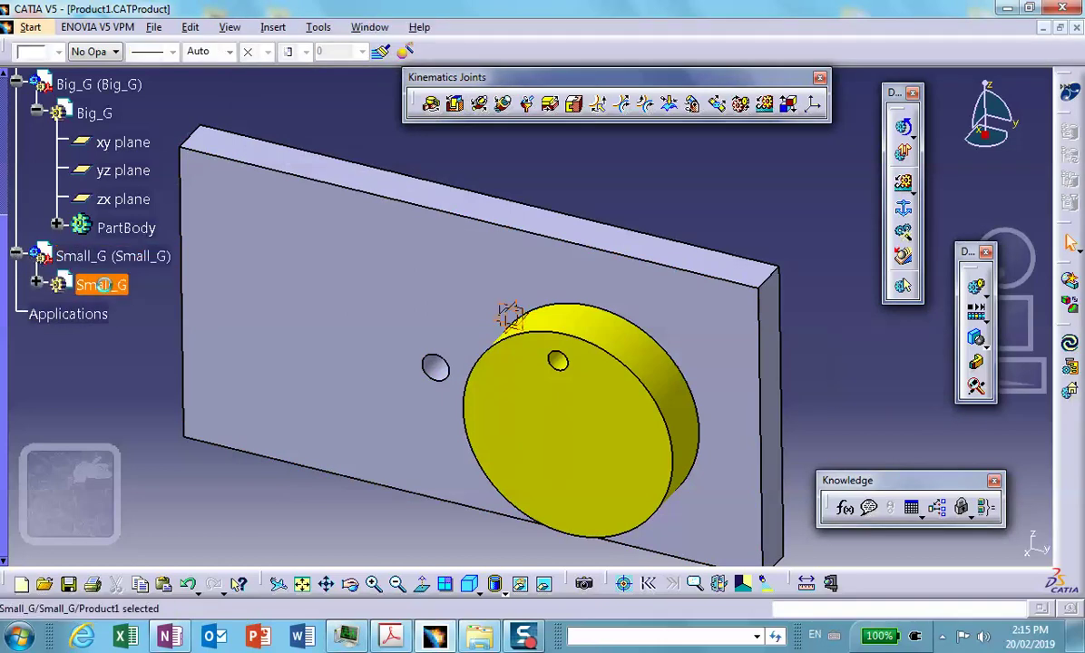
{"action": "double_click", "coordinate": [101, 285]}
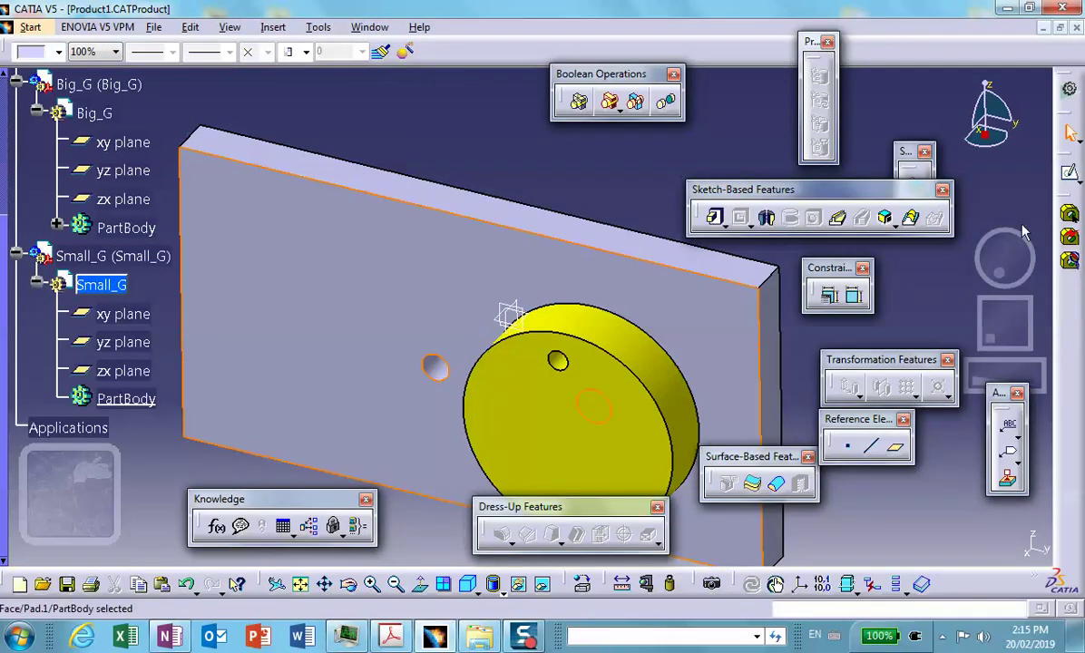
{"action": "left_click", "coordinate": [1069, 172]}
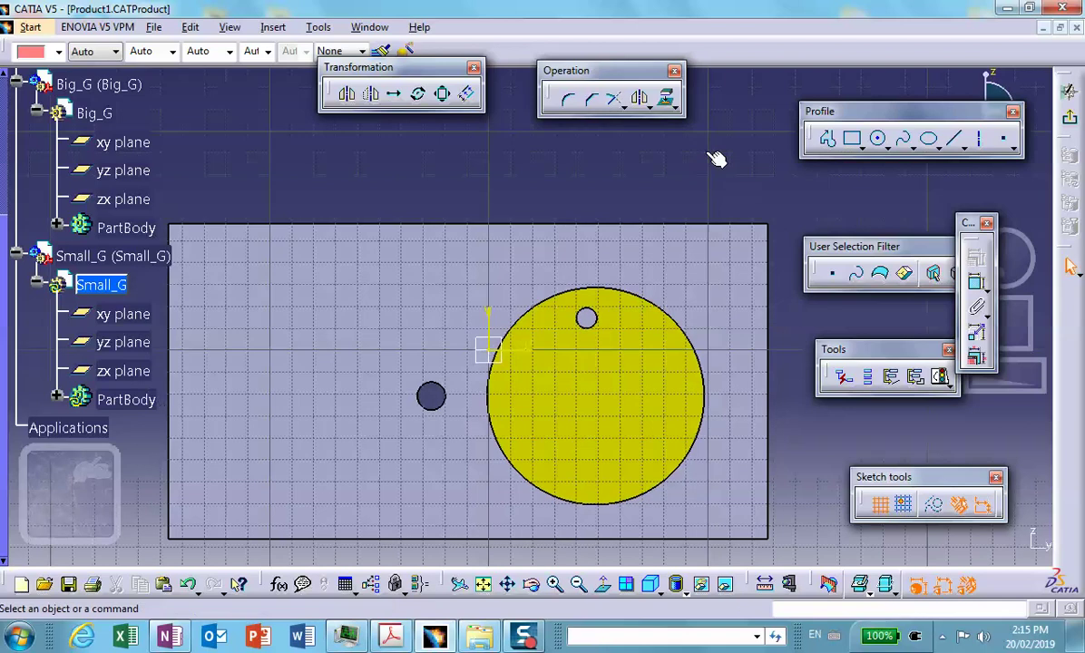
{"action": "middle_click_drag", "start_coordinate": [716, 159], "coordinate": [590, 275]}
{"action": "left_click", "coordinate": [667, 100]}
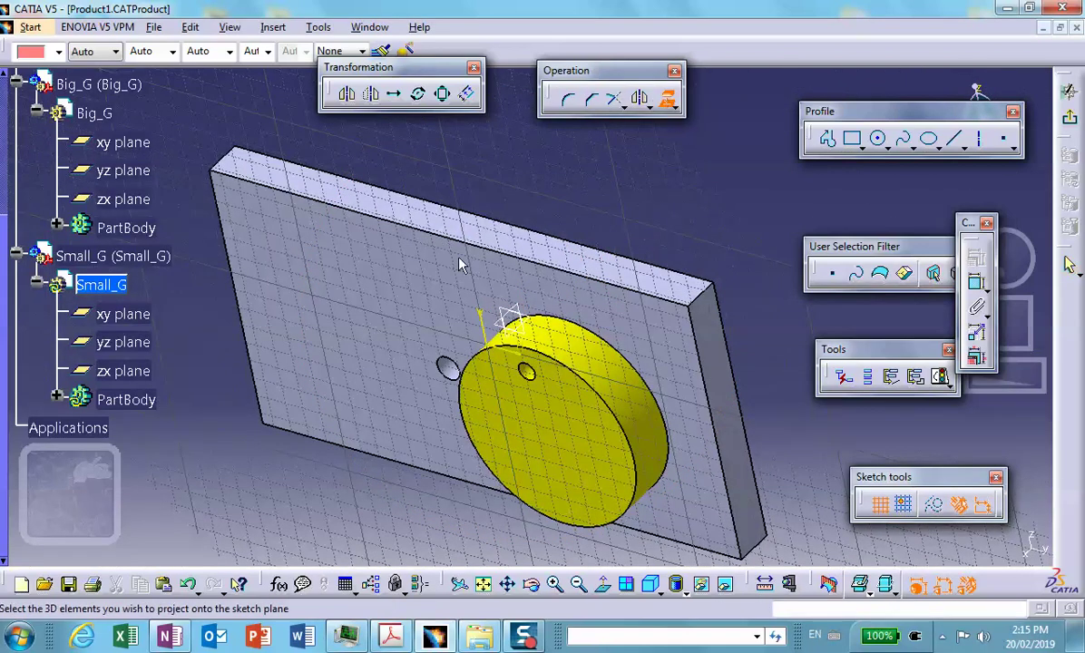
{"action": "left_click", "coordinate": [447, 370]}
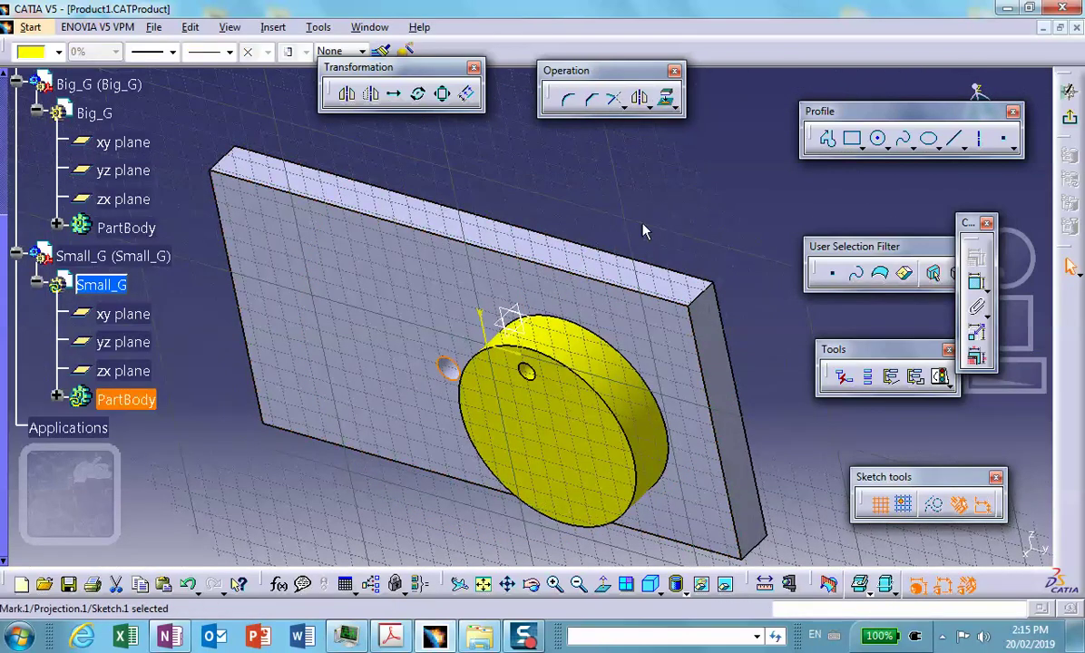
Step: Exit the sketch and extrude the projected hole circle into a 0.787 in Pad, reversed to run into the wall
{"action": "left_click", "coordinate": [1069, 117]}
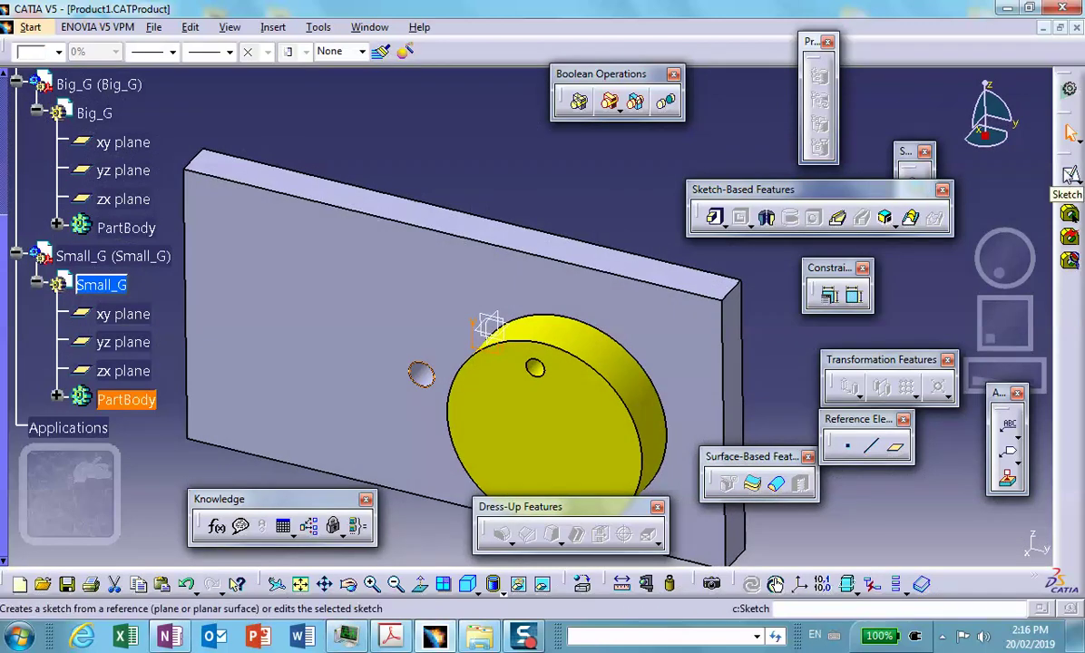
{"action": "left_click", "coordinate": [714, 218]}
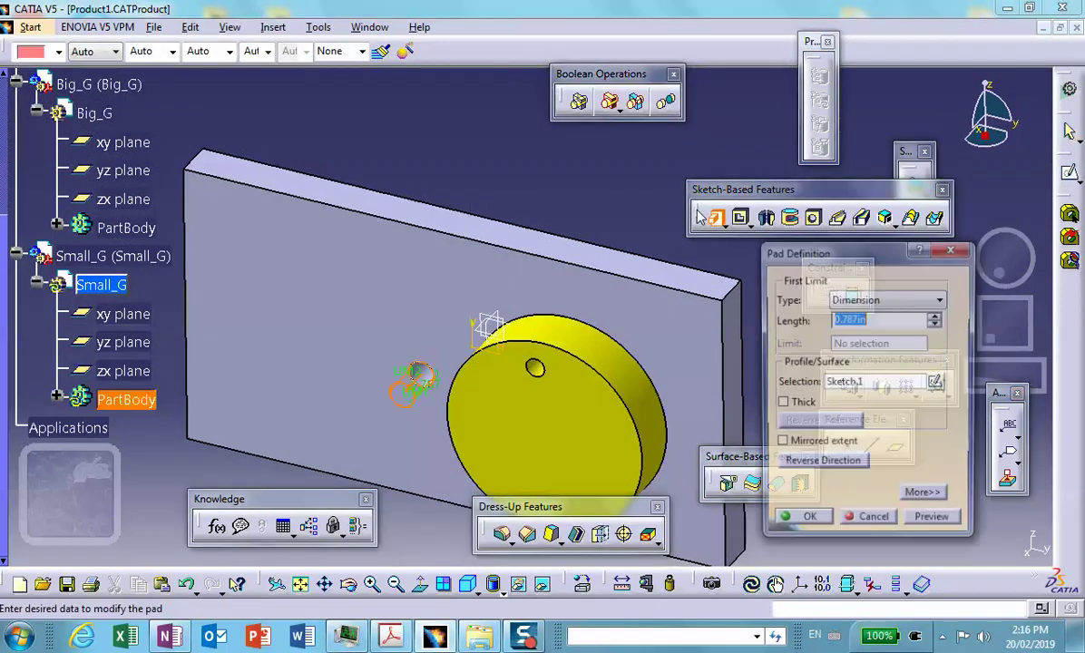
{"action": "left_click", "coordinate": [817, 464]}
{"action": "left_click", "coordinate": [860, 318]}
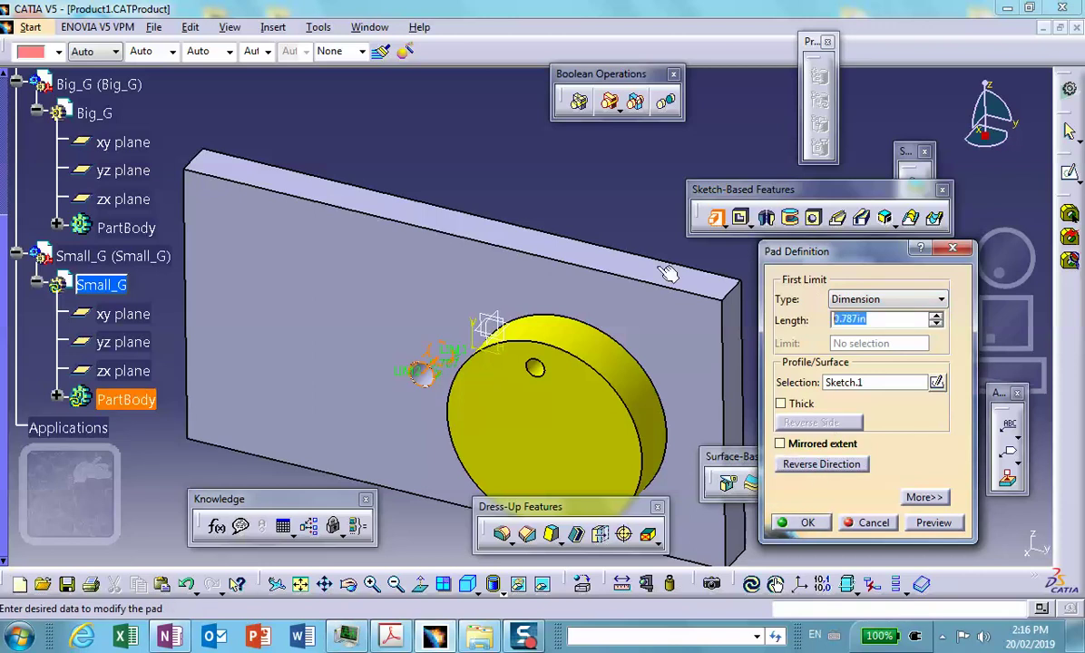
{"action": "left_click", "coordinate": [800, 523]}
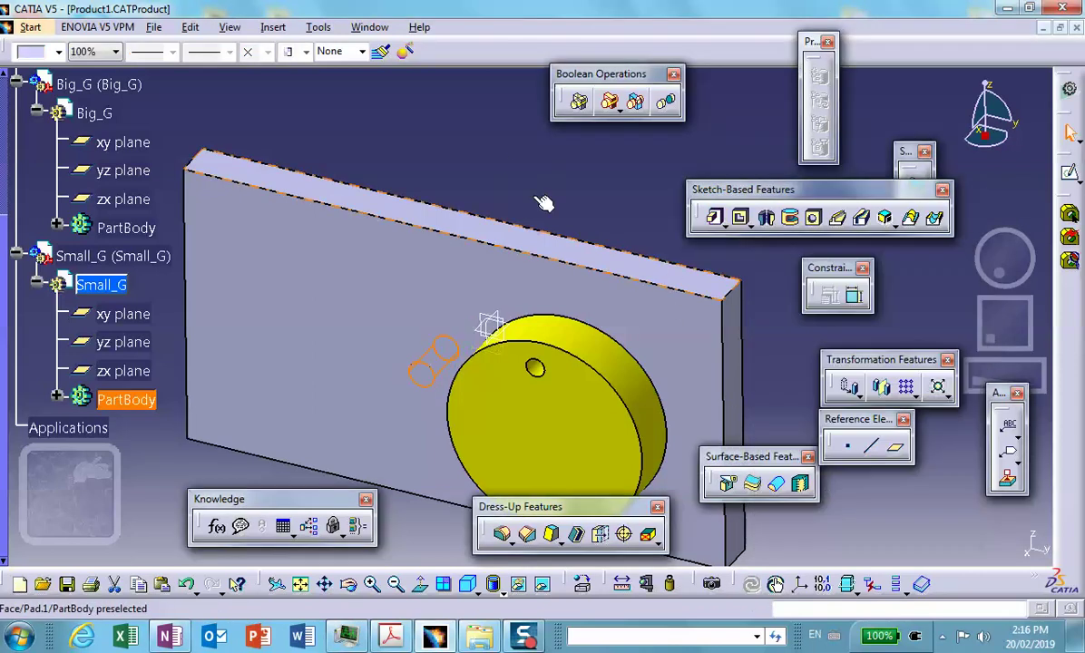
Step: Colour the whole Small_G part red
{"action": "left_click", "coordinate": [100, 284]}
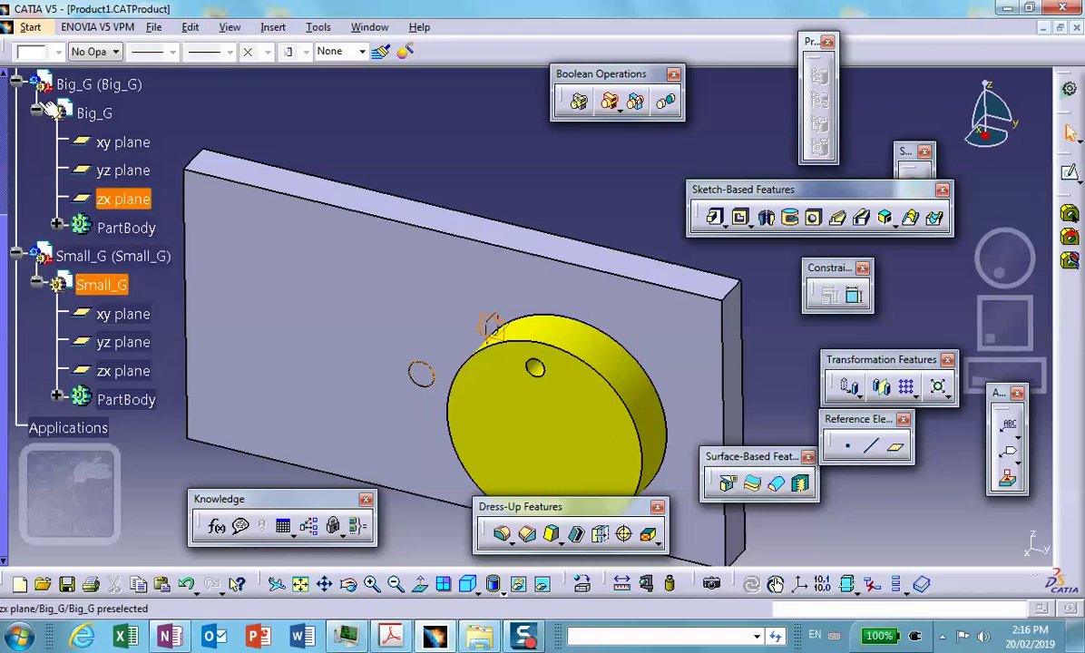
{"action": "left_click", "coordinate": [57, 52]}
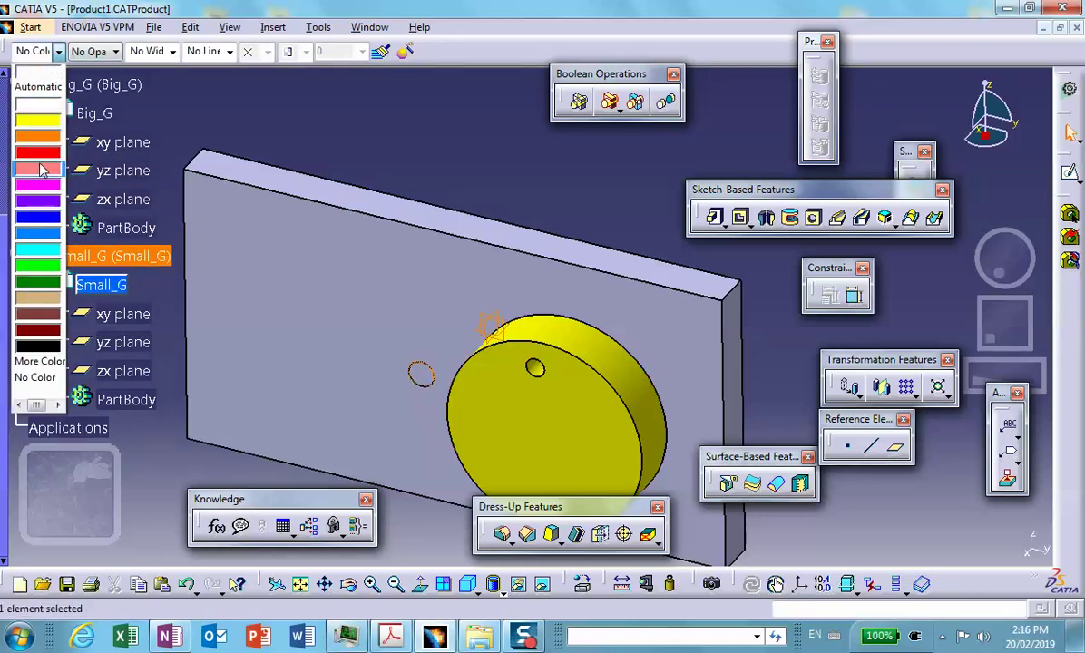
{"action": "left_click", "coordinate": [39, 154]}
{"action": "left_click", "coordinate": [383, 145]}
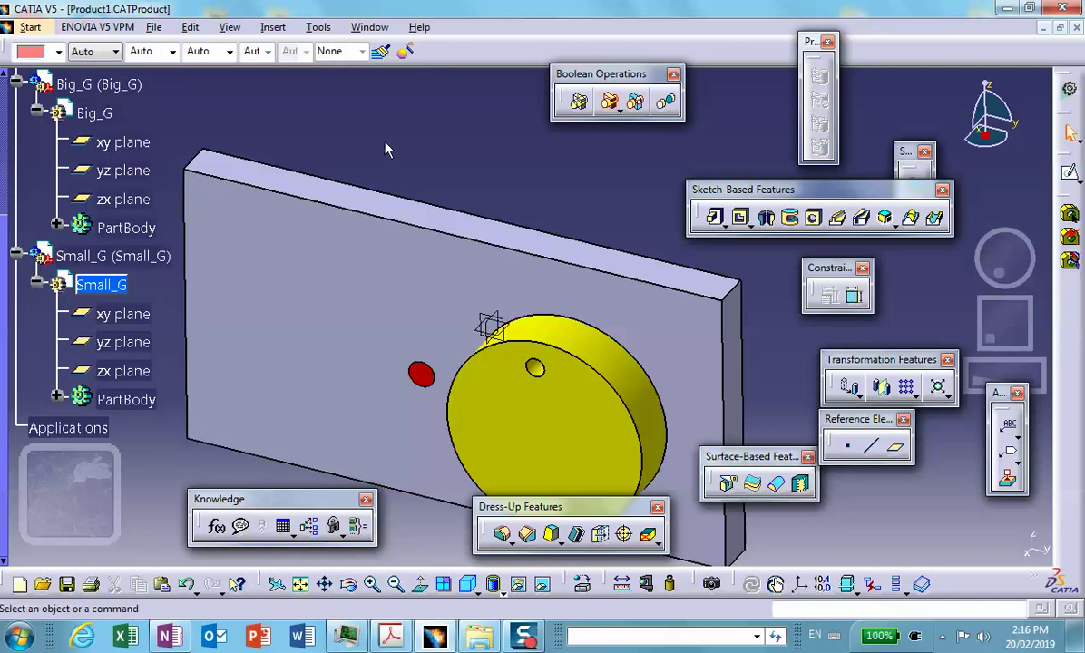
Step: Sketch a circle around the red pin on the pin's front face, slightly short of touching the Big_G disc
{"action": "left_click", "coordinate": [426, 377]}
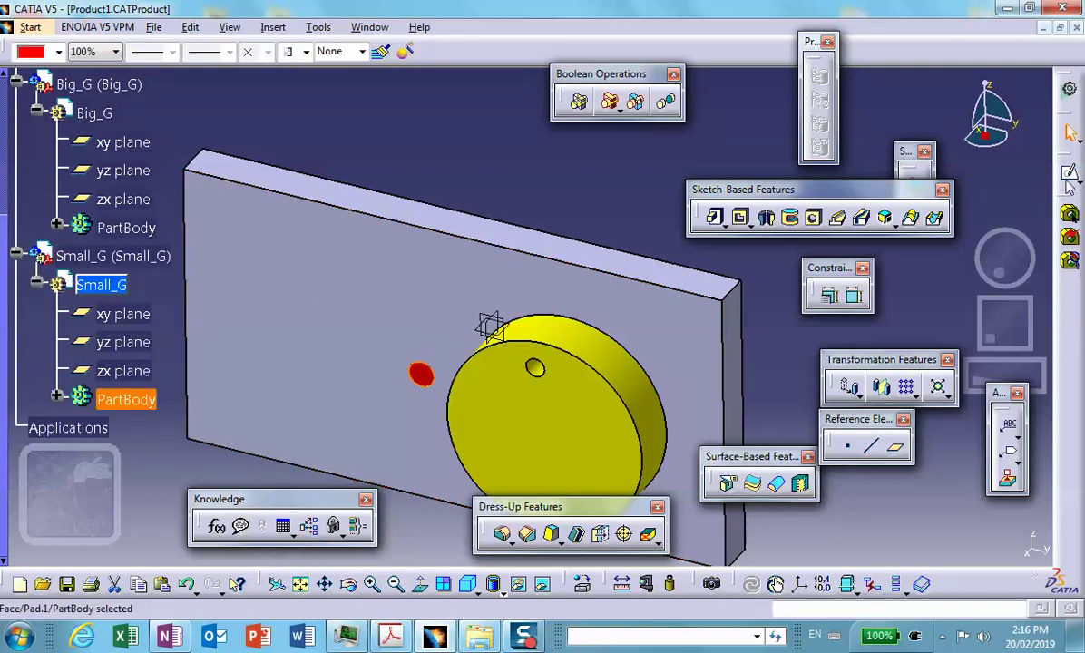
{"action": "left_click", "coordinate": [1070, 172]}
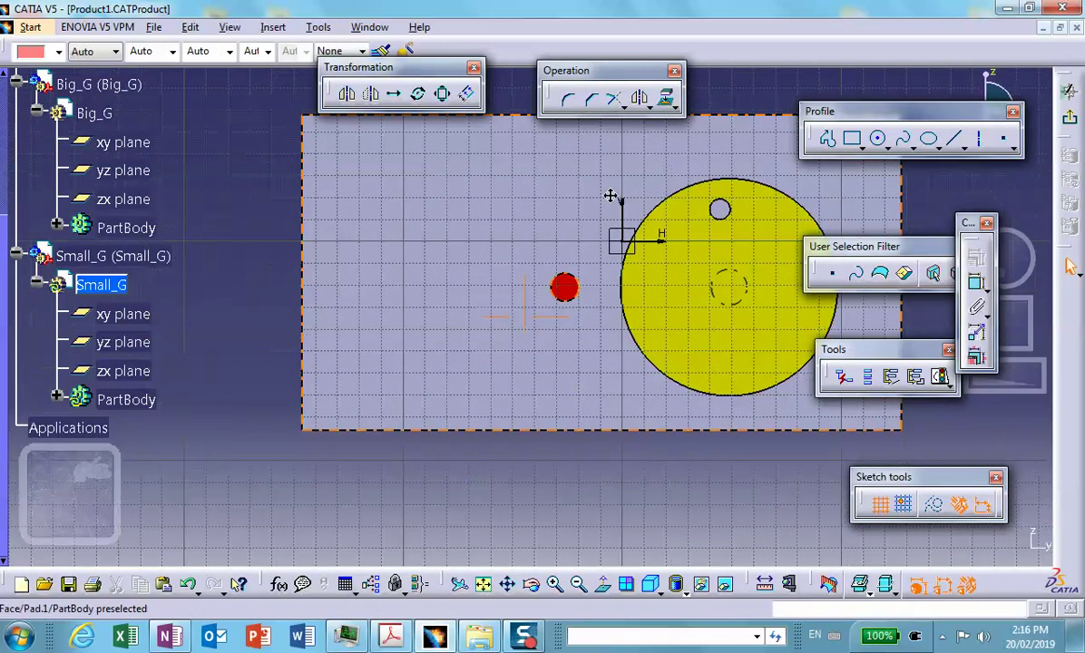
{"action": "left_click", "coordinate": [878, 138]}
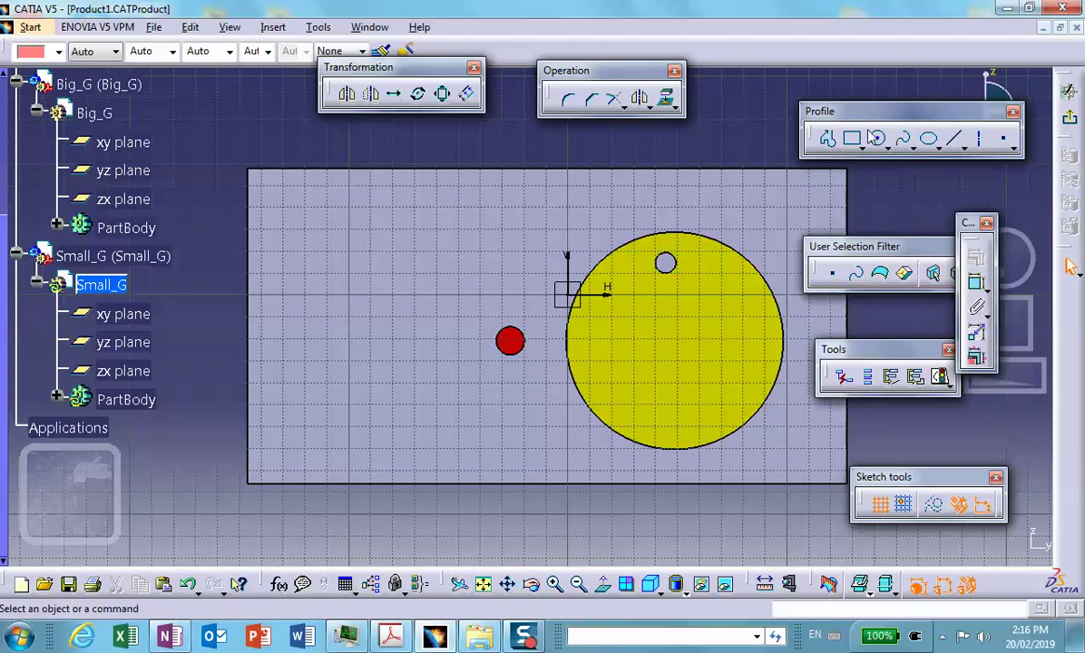
{"action": "left_click", "coordinate": [511, 341]}
{"action": "left_click", "coordinate": [533, 383]}
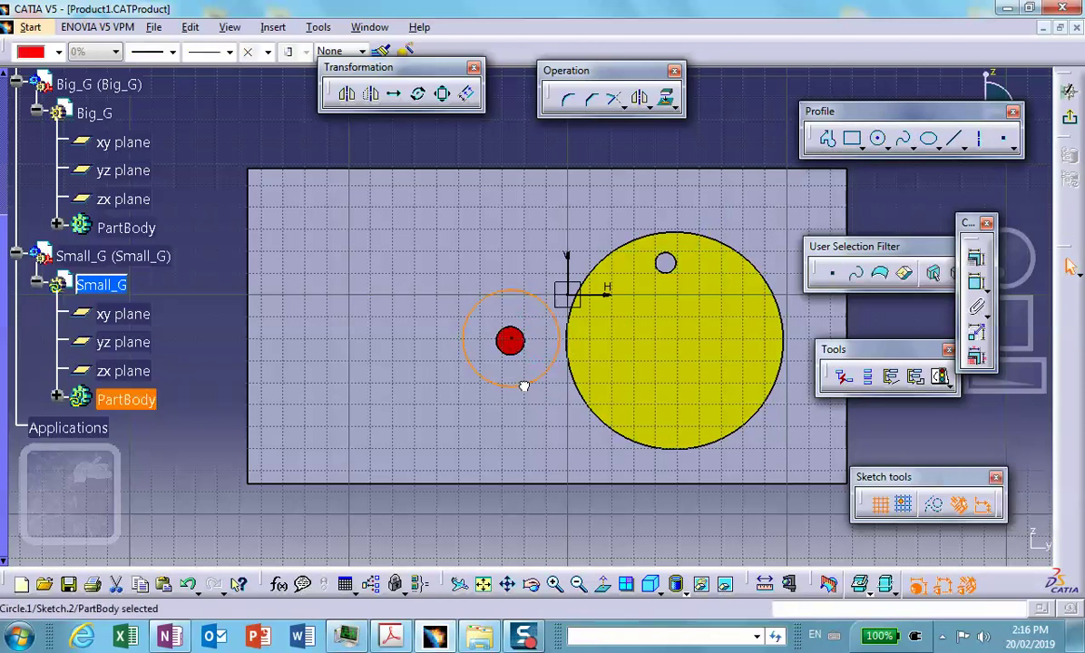
{"action": "left_click", "coordinate": [263, 120]}
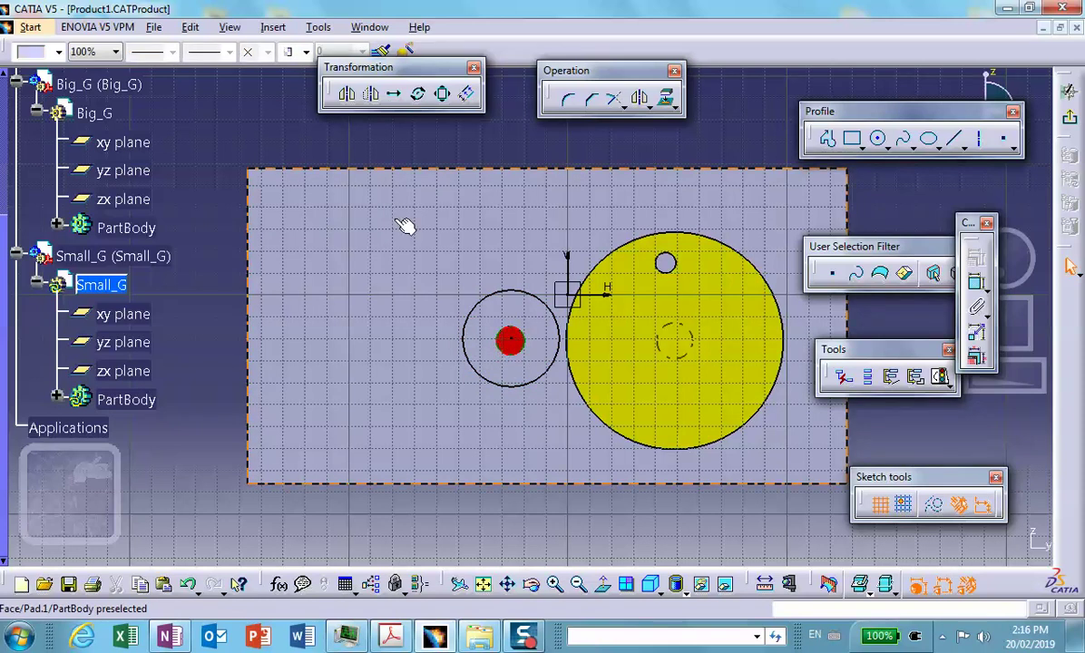
Step: Constrain the new circle to be concentric with the red pin
{"action": "left_click", "coordinate": [502, 291]}
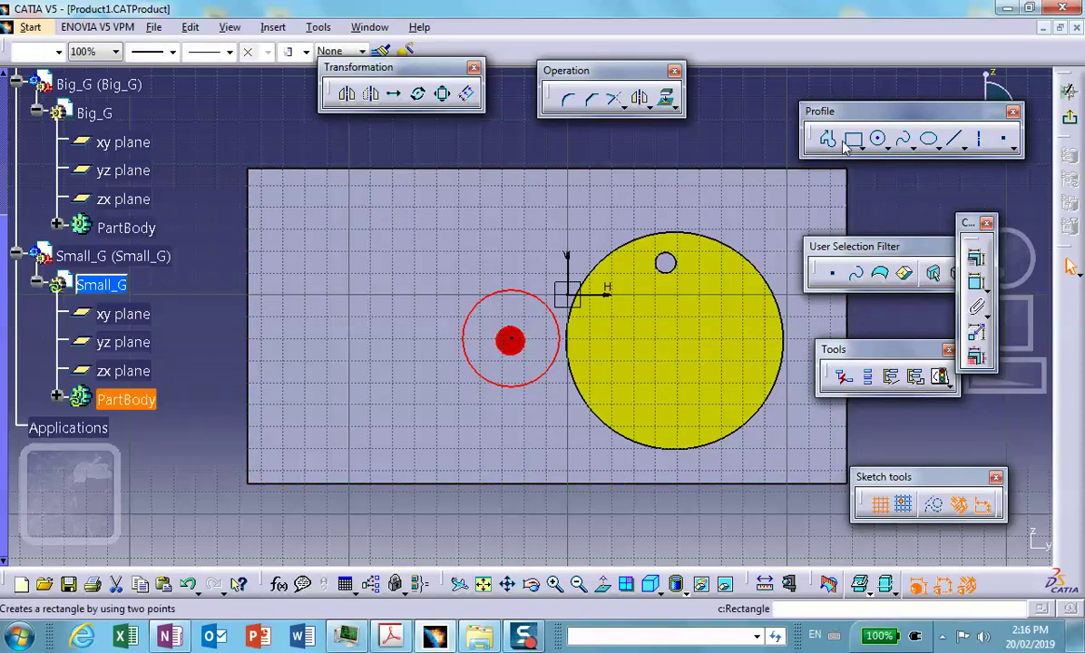
{"action": "left_click", "coordinate": [975, 258]}
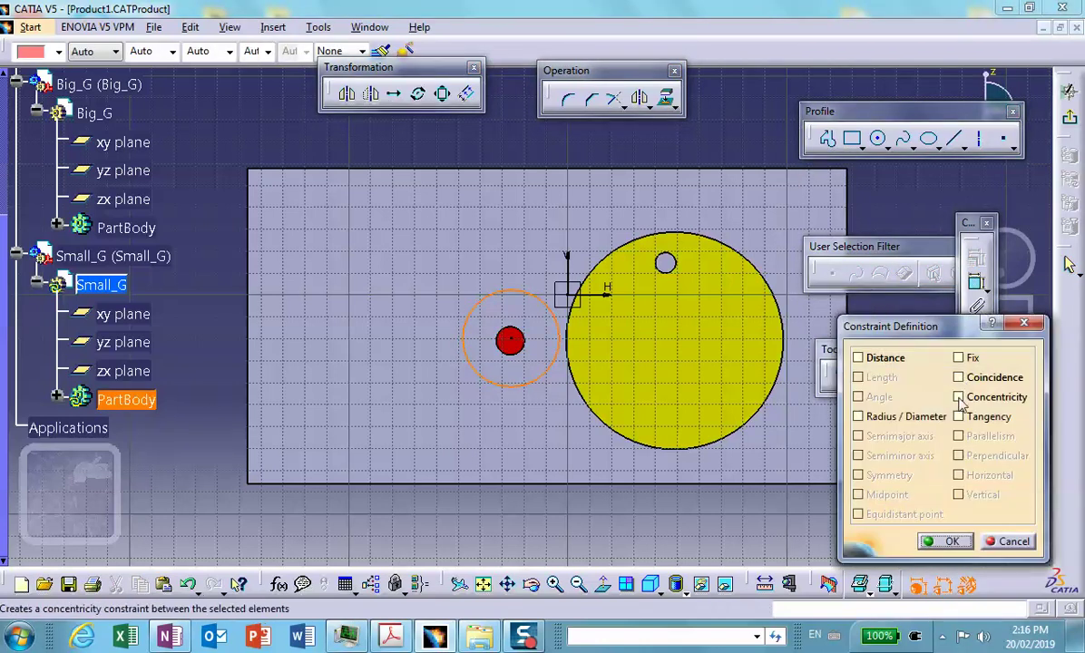
{"action": "left_click", "coordinate": [958, 397]}
{"action": "left_click", "coordinate": [946, 541]}
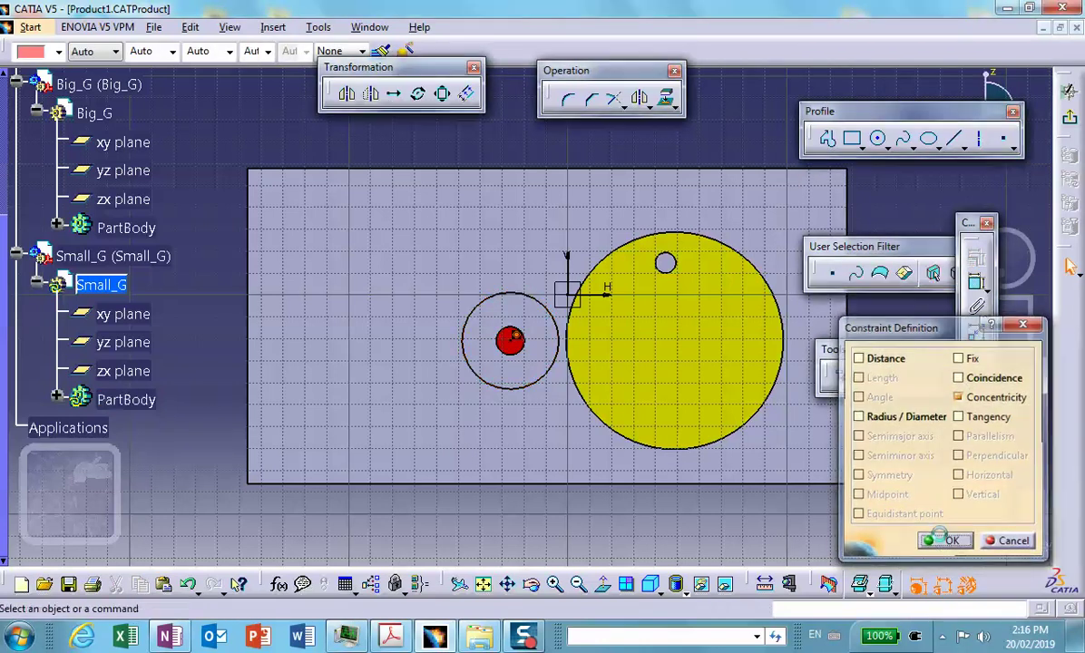
Step: Constrain the circle to be tangent to the outer edge of the yellow Big_G disc
{"action": "left_click", "coordinate": [547, 374]}
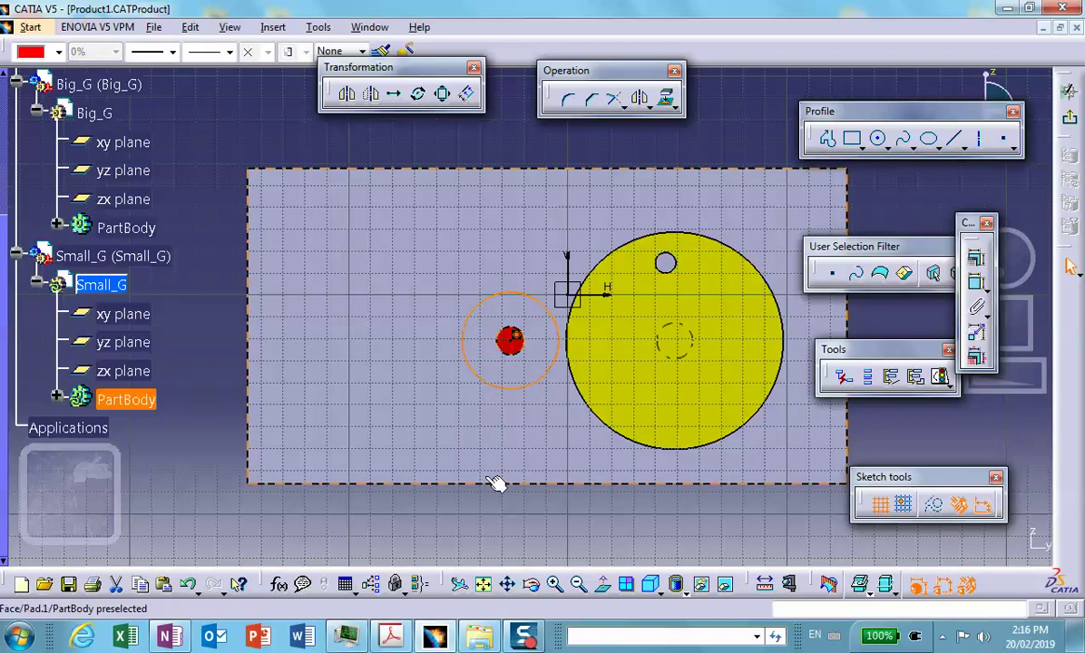
{"action": "left_click", "coordinate": [580, 390], "text": "ctrl"}
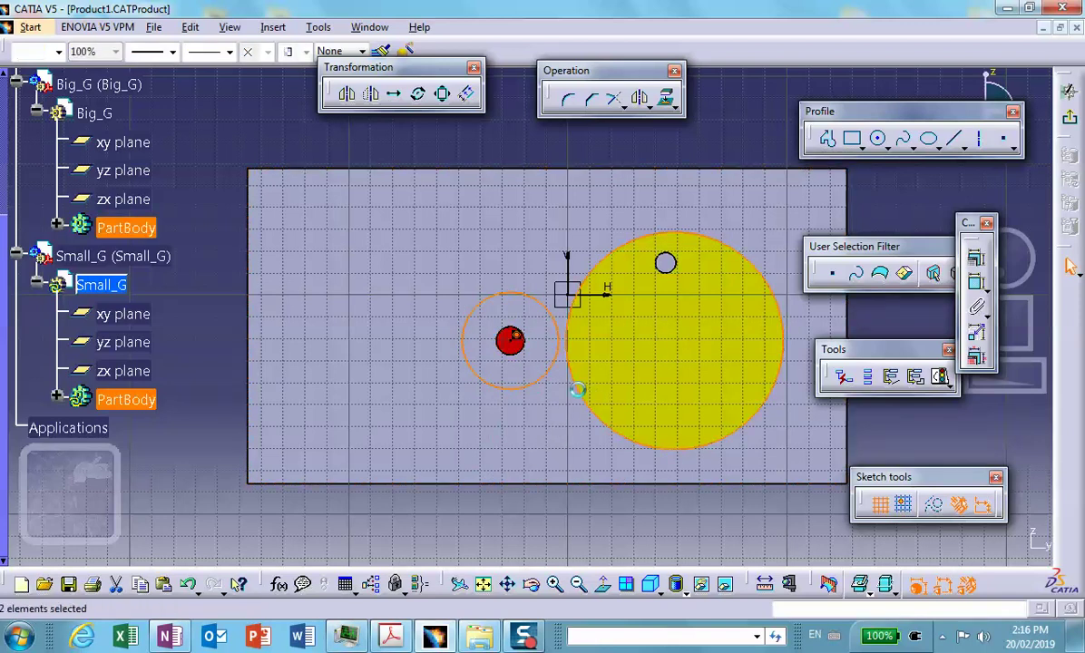
{"action": "left_click", "coordinate": [976, 263]}
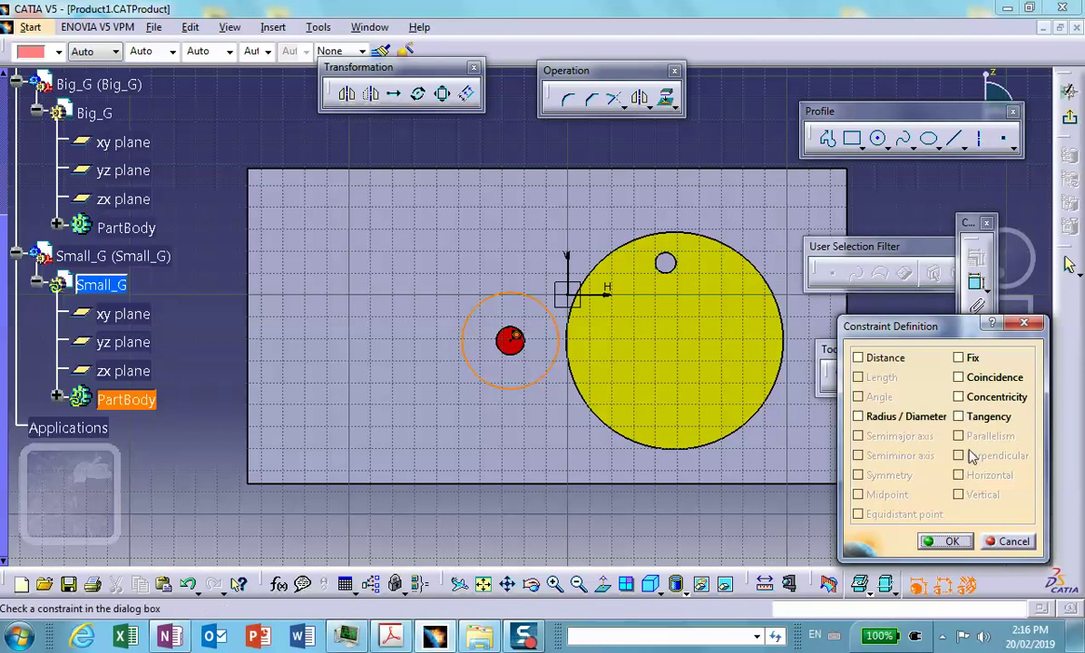
{"action": "left_click", "coordinate": [959, 416]}
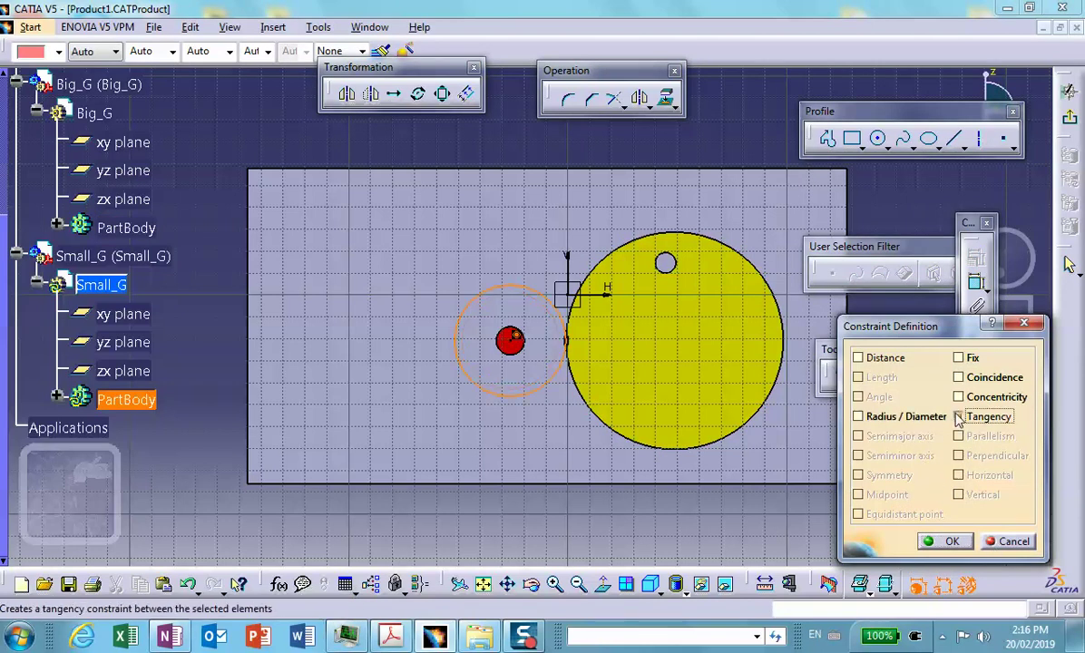
{"action": "left_click", "coordinate": [952, 540]}
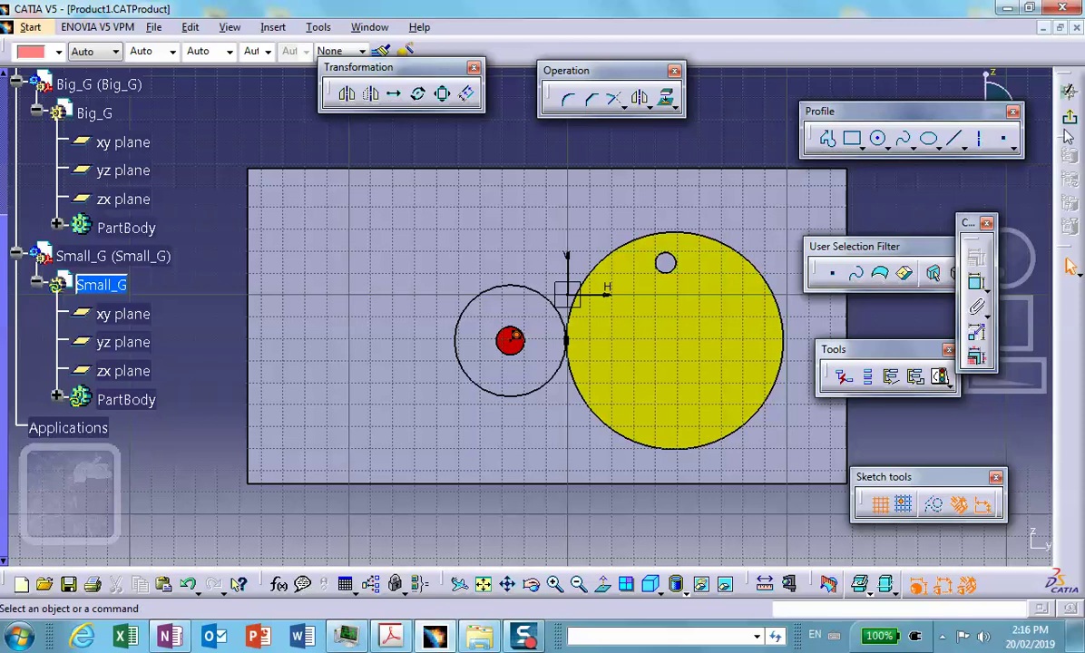
Step: Extrude the tangent circle around the red pin as a 1 in pad to form the Small_G disc
{"action": "left_click", "coordinate": [1061, 119]}
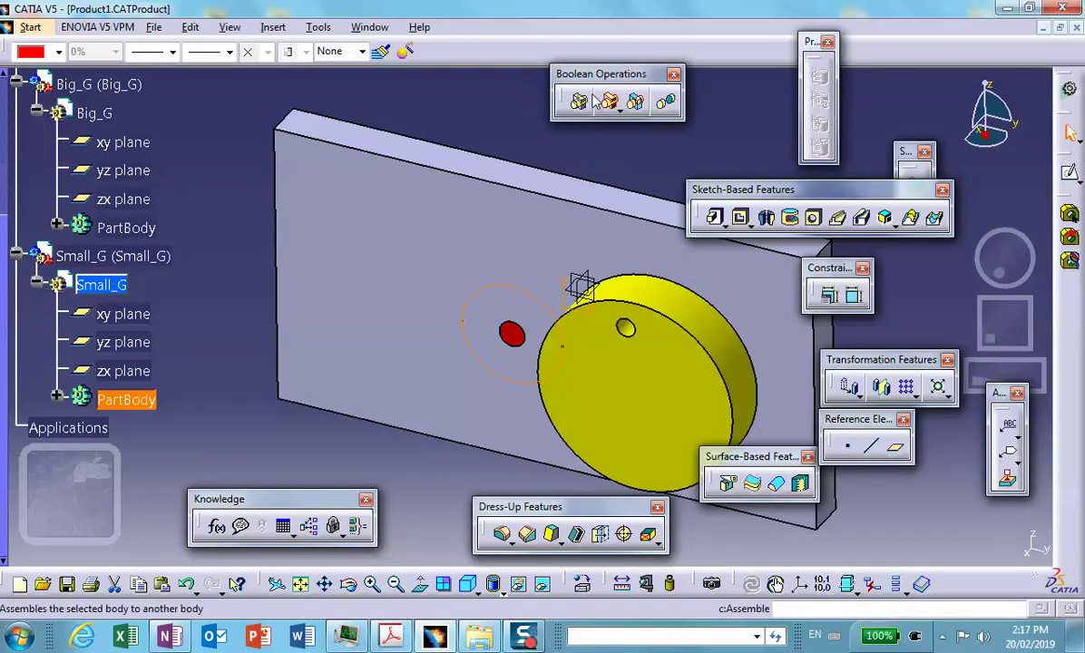
{"action": "left_click", "coordinate": [717, 214]}
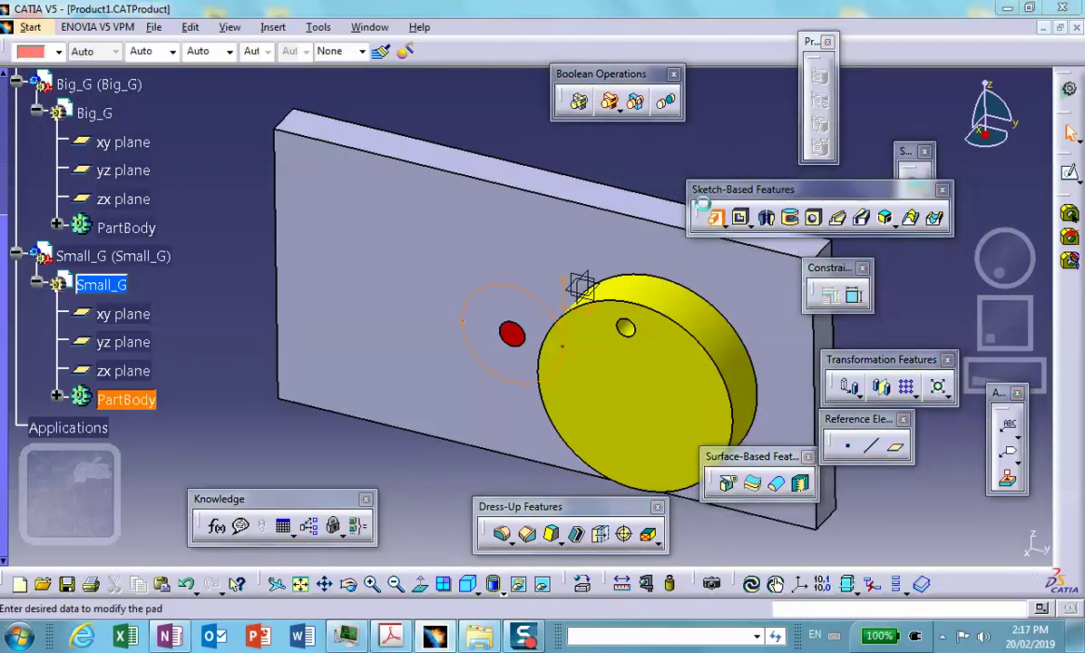
{"action": "type", "text": "1"}
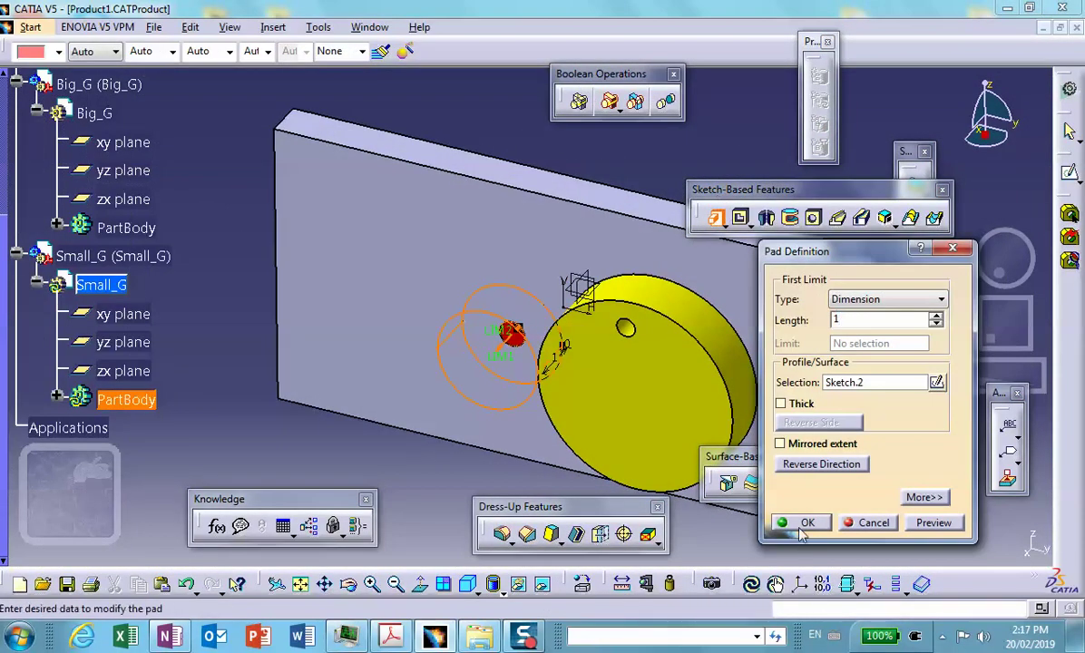
{"action": "type", "text": "4"}
{"action": "left_click", "coordinate": [798, 523]}
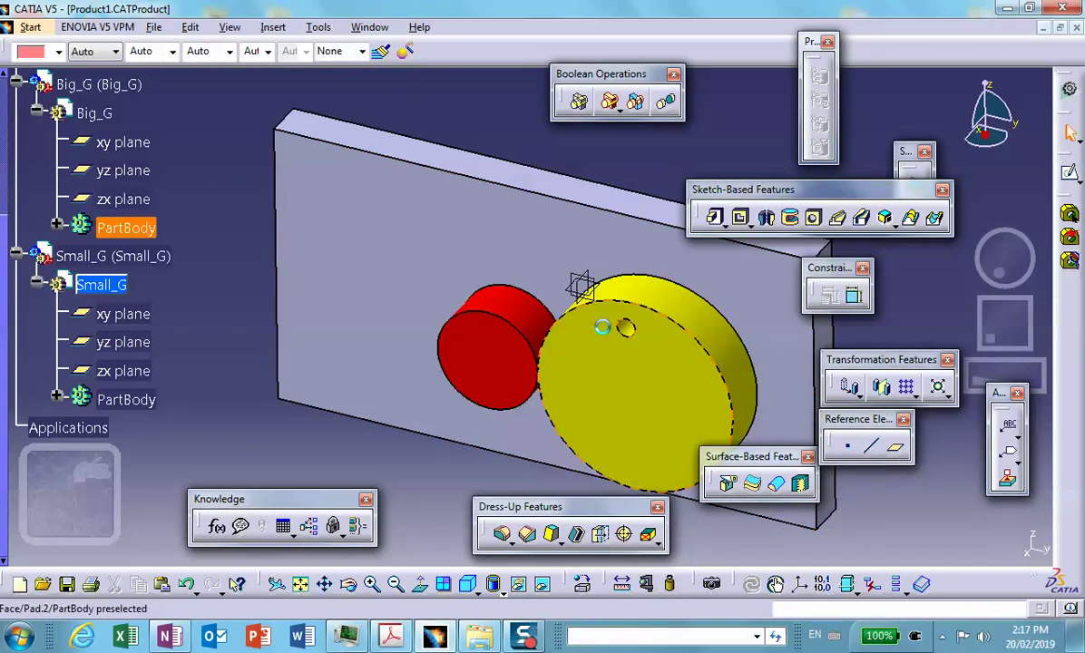
Step: Sketch a small circle near the upper edge of the red disc's front face and cut it as a pocket
{"action": "left_click", "coordinate": [491, 334]}
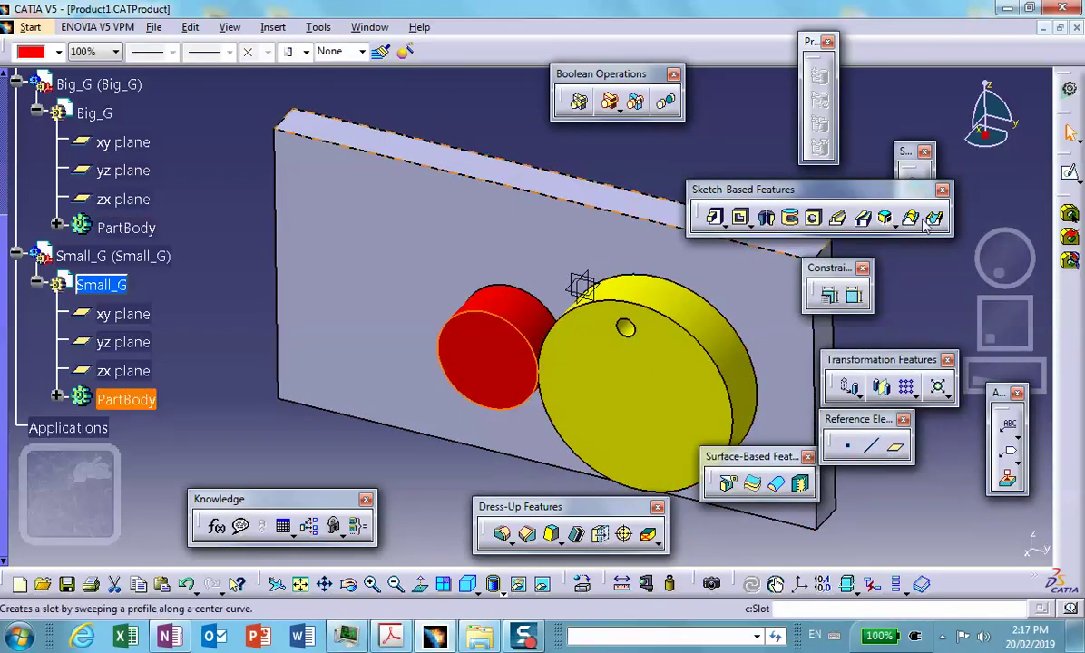
{"action": "left_click", "coordinate": [914, 169]}
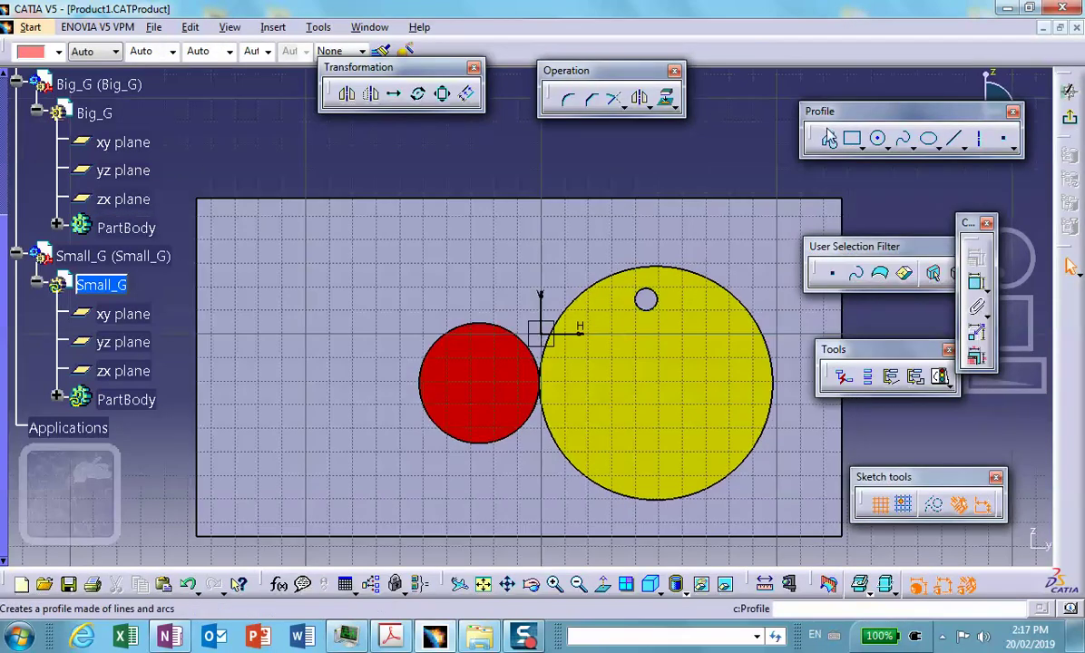
{"action": "left_click", "coordinate": [880, 141]}
{"action": "left_click", "coordinate": [485, 351]}
{"action": "left_click", "coordinate": [487, 349]}
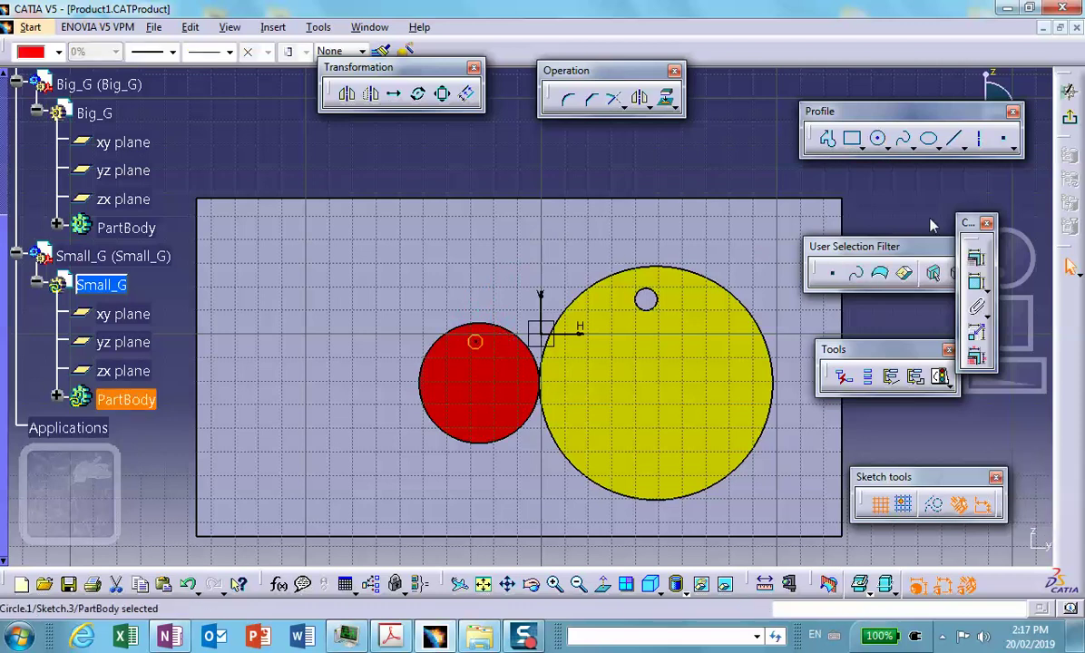
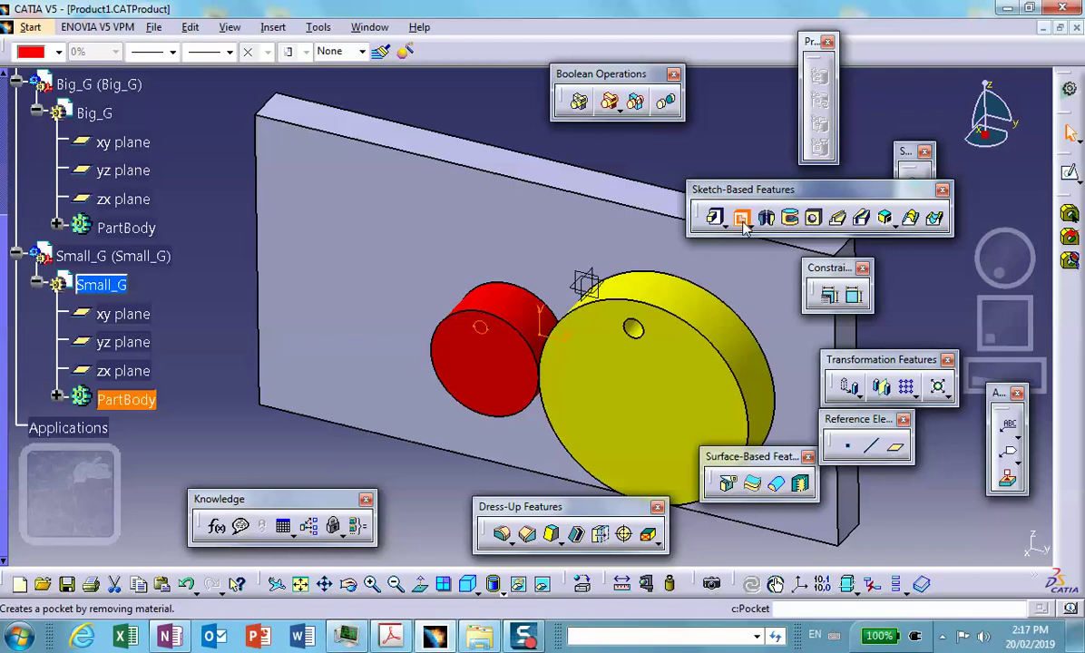
{"action": "left_click", "coordinate": [806, 523]}
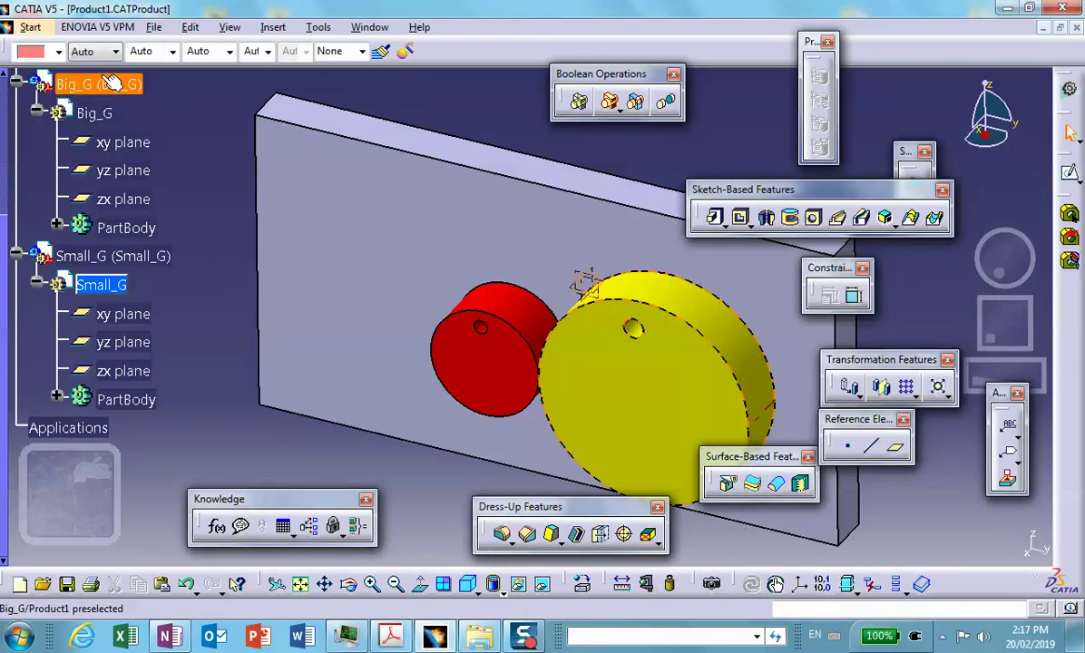
Step: Insert a new part into Product1, using the assembly origin as the part's origin point
{"action": "scroll", "coordinate": [140, 127], "scroll_direction": "up", "scroll_amount": 5}
{"action": "double_click", "coordinate": [62, 133]}
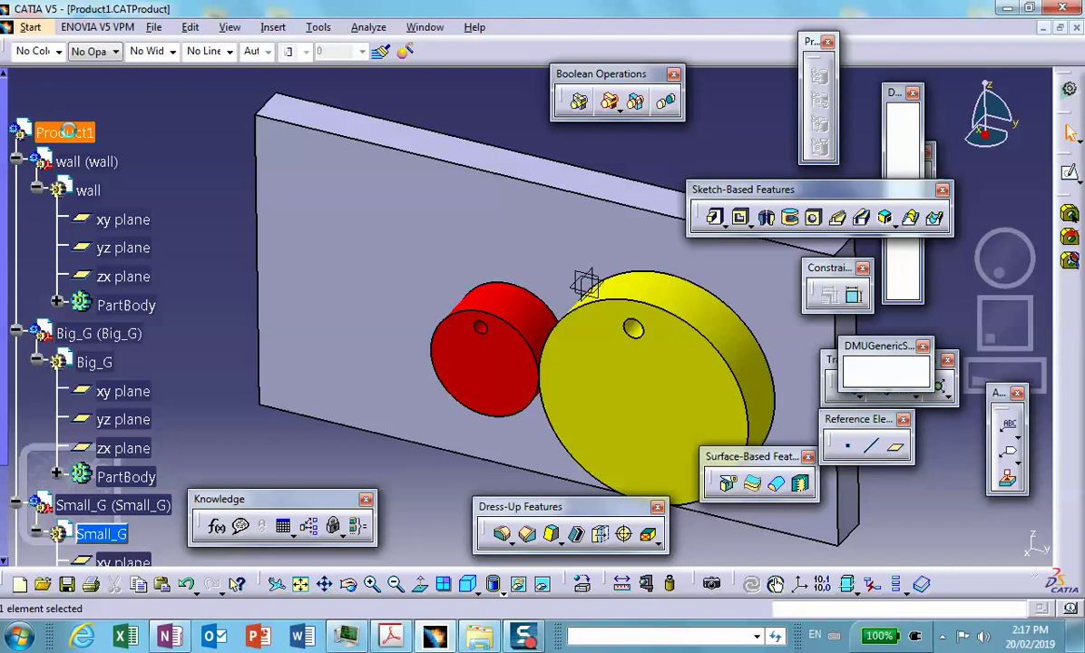
{"action": "left_click", "coordinate": [268, 28]}
{"action": "left_click", "coordinate": [138, 293]}
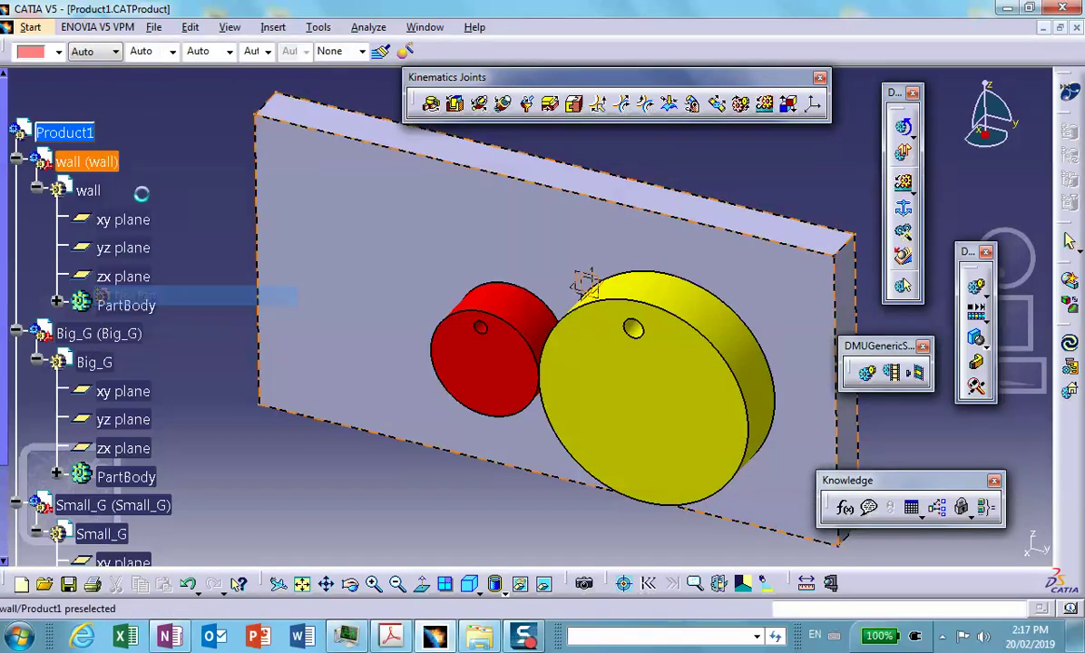
{"action": "left_click", "coordinate": [61, 133]}
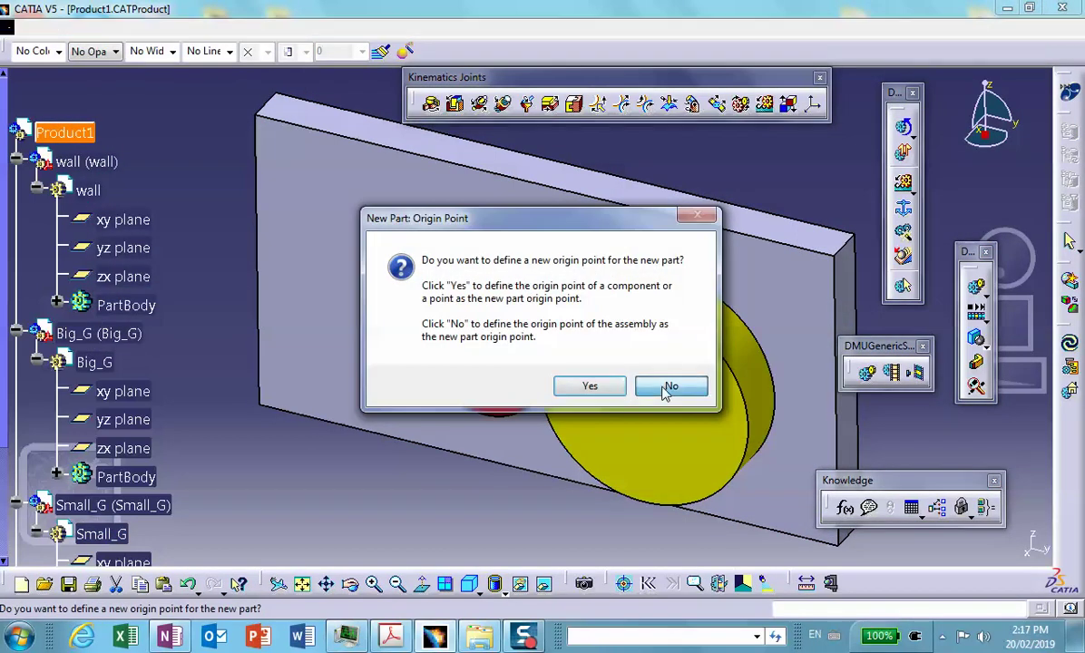
{"action": "left_click", "coordinate": [670, 386]}
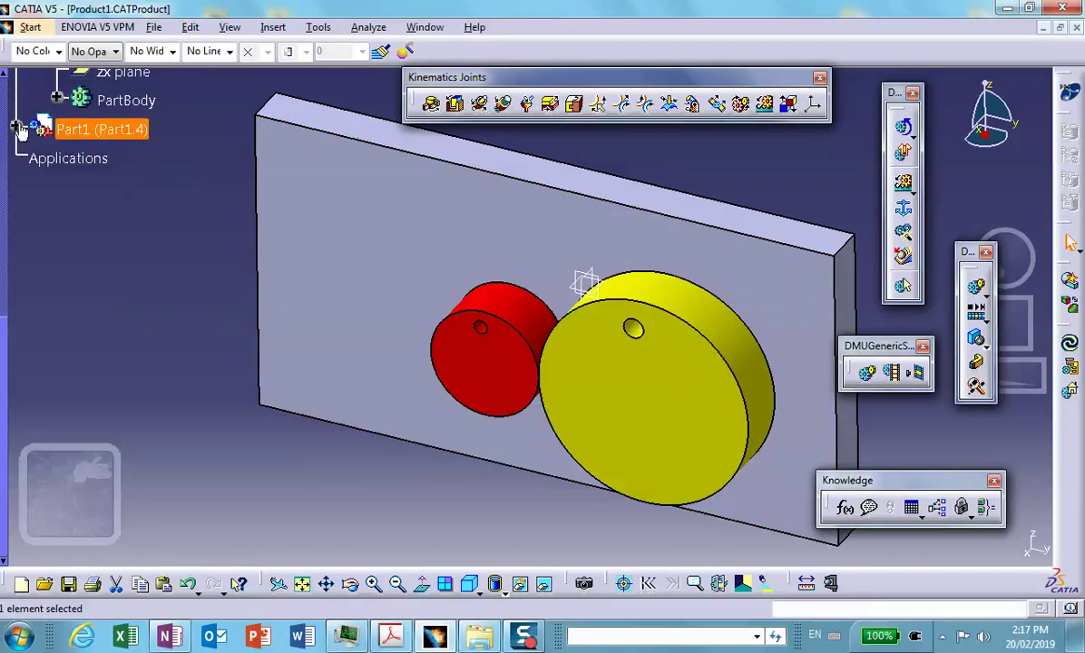
Step: Activate the new part and set both its instance name and part number to rack
{"action": "left_click", "coordinate": [16, 128]}
{"action": "double_click", "coordinate": [94, 158]}
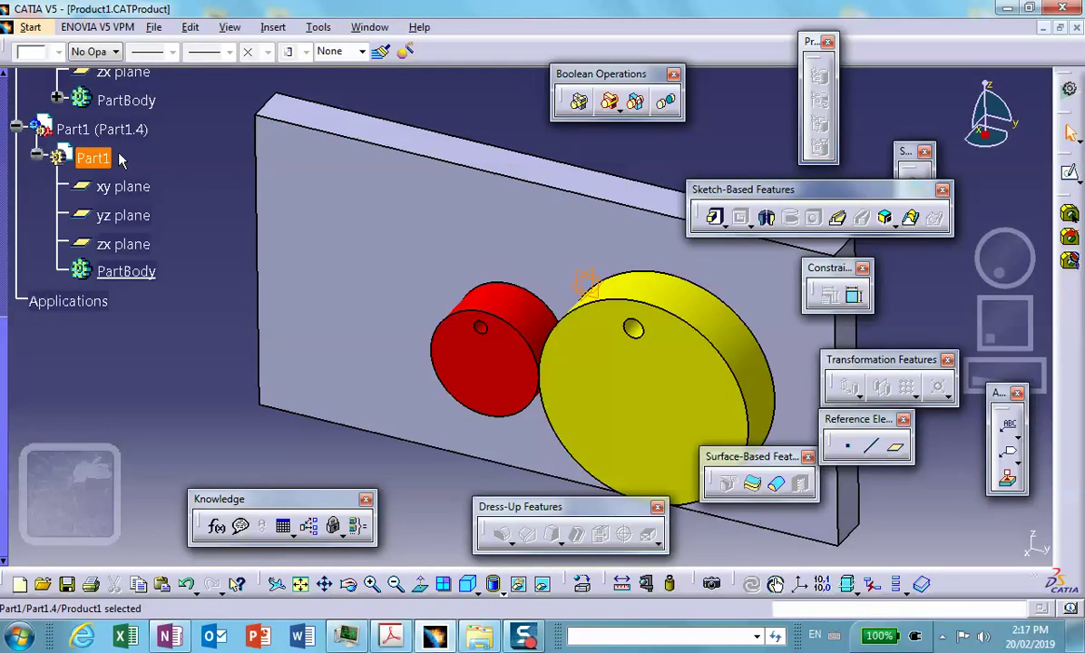
{"action": "right_click", "coordinate": [123, 128]}
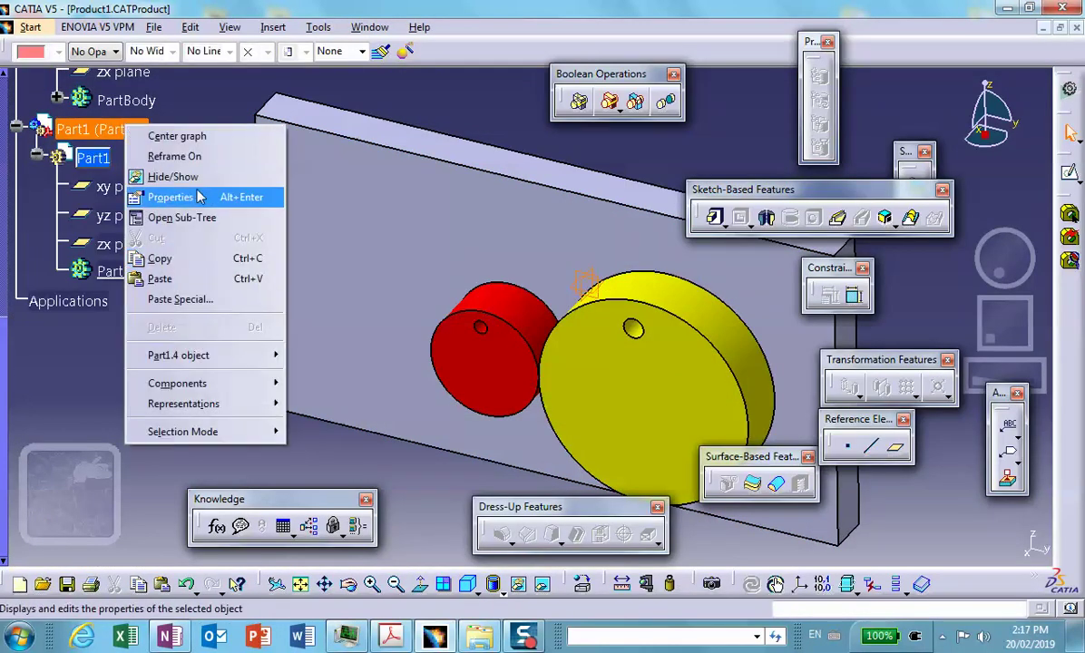
{"action": "left_click", "coordinate": [197, 197]}
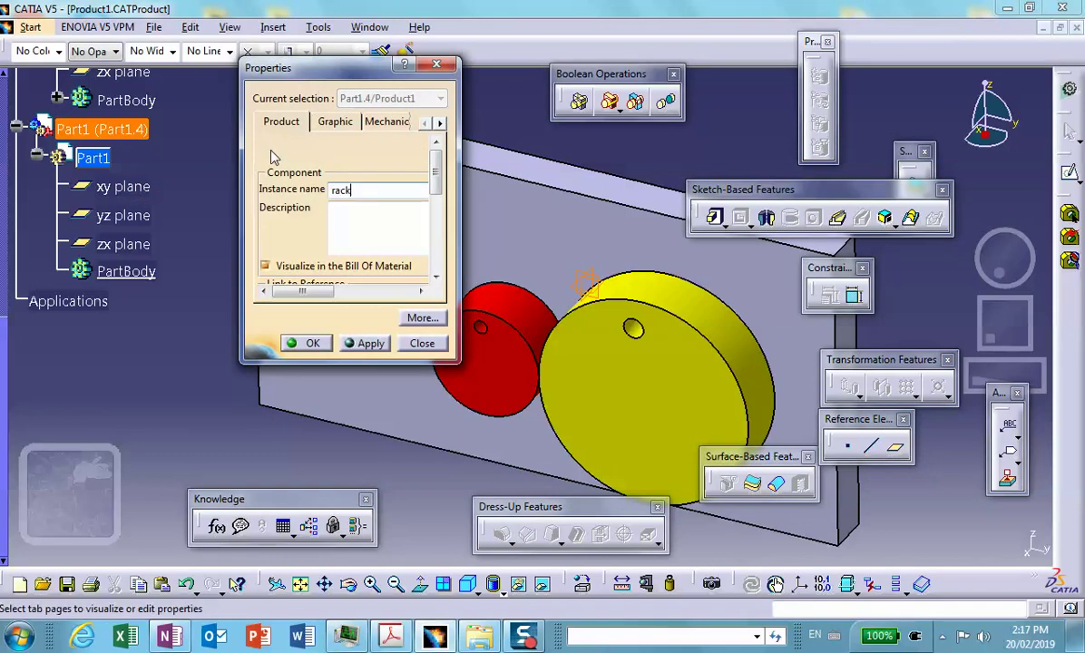
{"action": "left_click_drag", "start_coordinate": [437, 177], "coordinate": [435, 209]}
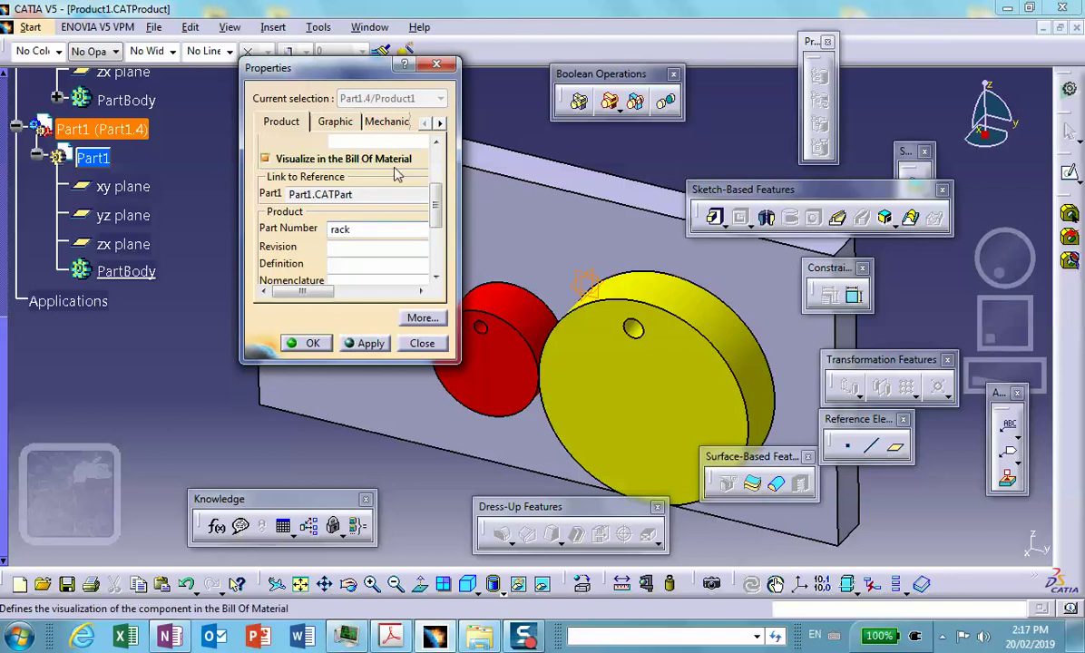
{"action": "left_click", "coordinate": [315, 341]}
Step: On the wall's front face, sketch a long thin horizontal rectangle along the wall's lower edge, extending past both ends of the wall
{"action": "left_click", "coordinate": [122, 269]}
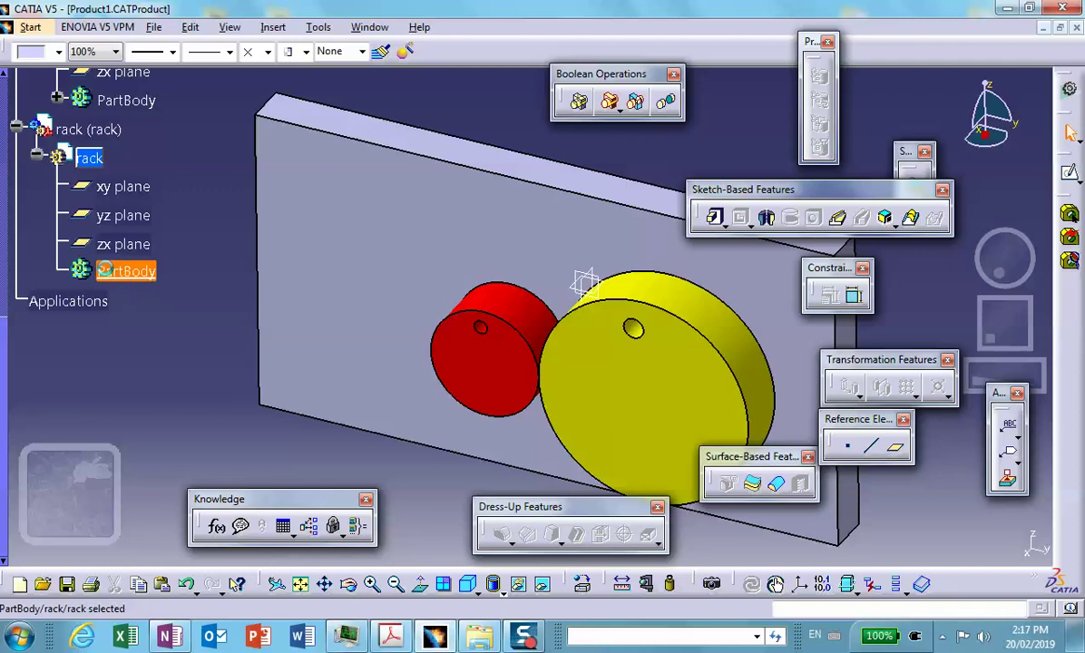
{"action": "left_click", "coordinate": [346, 394]}
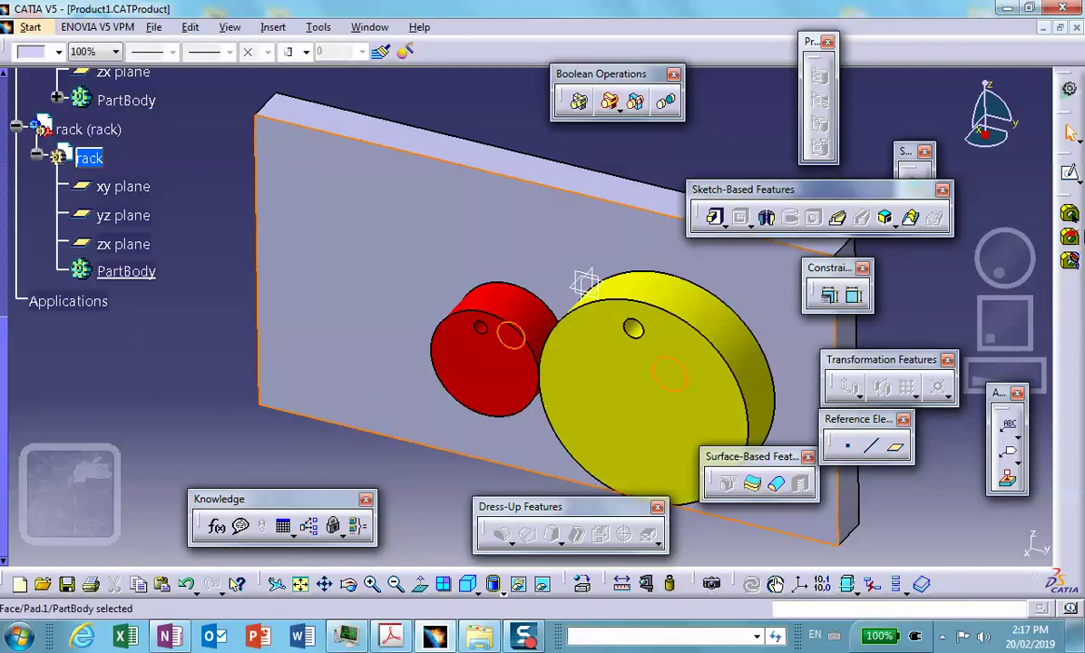
{"action": "type", "text": "c:Sketch"}
{"action": "key", "text": "Return"}
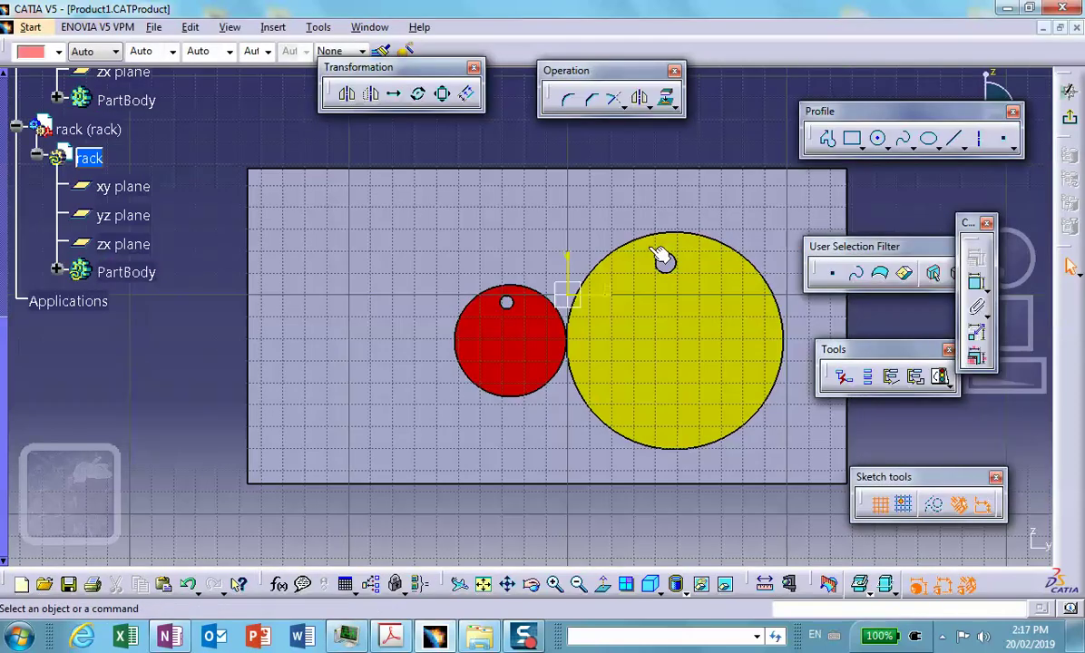
{"action": "left_click", "coordinate": [852, 141]}
{"action": "left_click", "coordinate": [94, 401]}
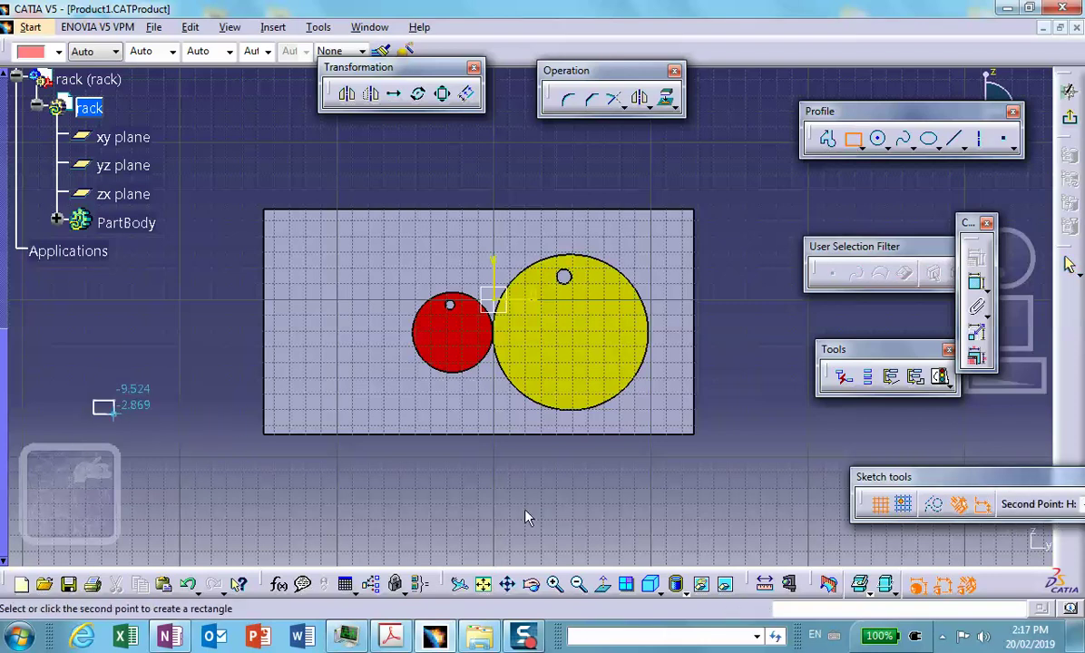
{"action": "left_click", "coordinate": [821, 438]}
Step: Constrain the rectangle's lower line to be coincident with the wall's bottom edge
{"action": "middle_click_drag", "start_coordinate": [580, 458], "coordinate": [599, 401]}
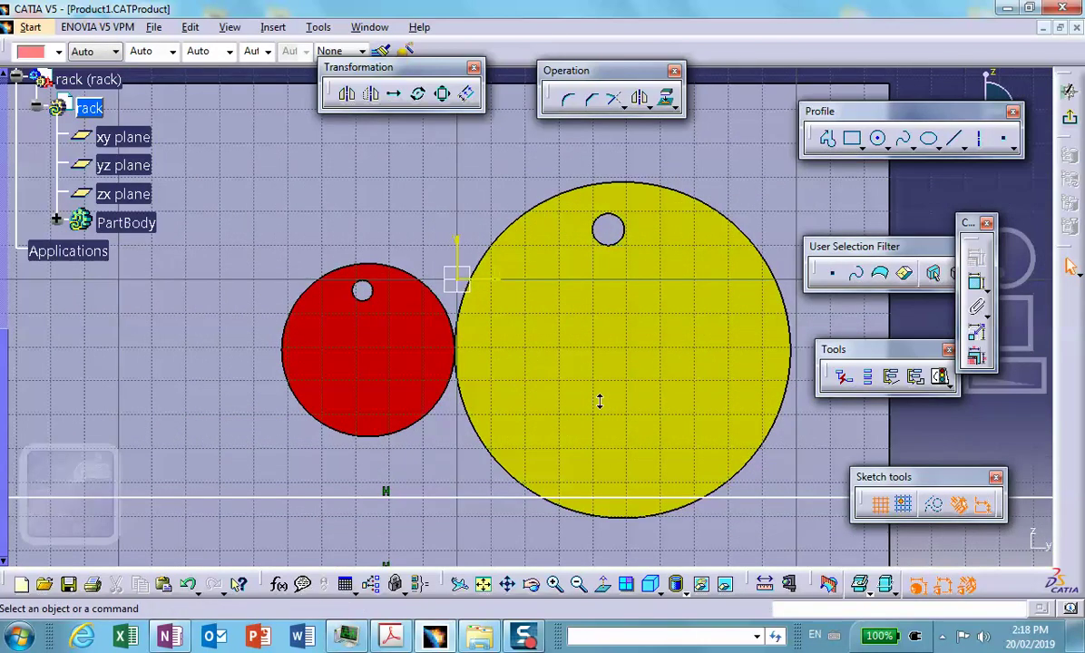
{"action": "mouse_move", "coordinate": [392, 381]}
{"action": "middle_mouse_down"}
{"action": "mouse_move", "coordinate": [411, 443]}
{"action": "mouse_move", "coordinate": [416, 384]}
{"action": "mouse_move", "coordinate": [451, 355]}
{"action": "mouse_move", "coordinate": [496, 538]}
{"action": "mouse_move", "coordinate": [545, 444]}
{"action": "middle_mouse_up"}
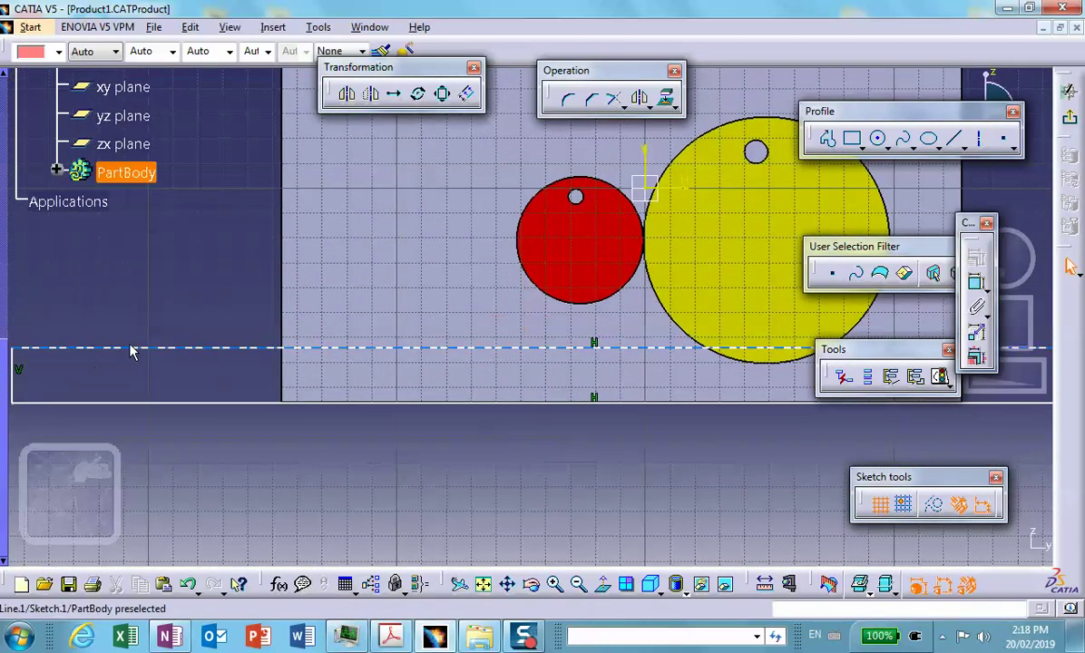
{"action": "left_click", "coordinate": [233, 404]}
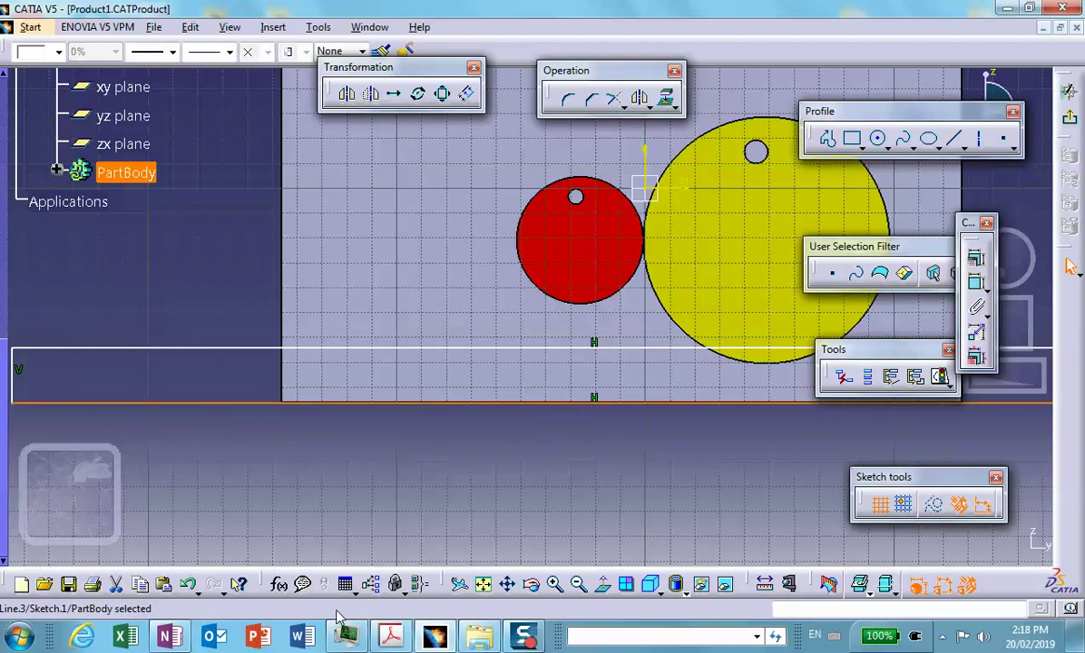
{"action": "left_click", "coordinate": [459, 404]}
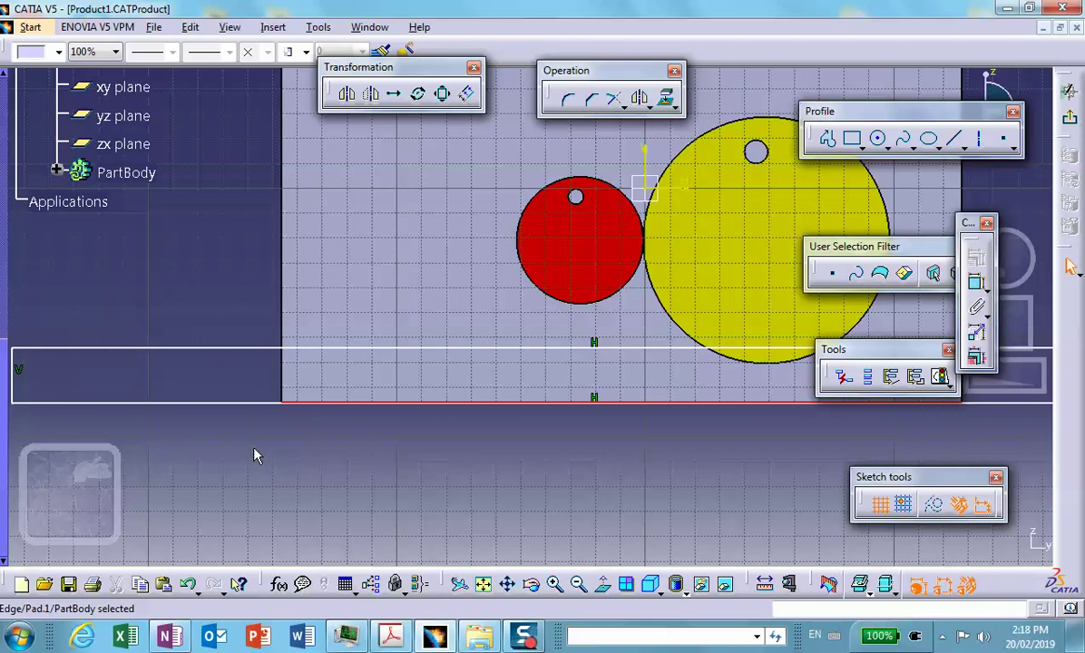
{"action": "left_click", "coordinate": [243, 408], "text": "ctrl"}
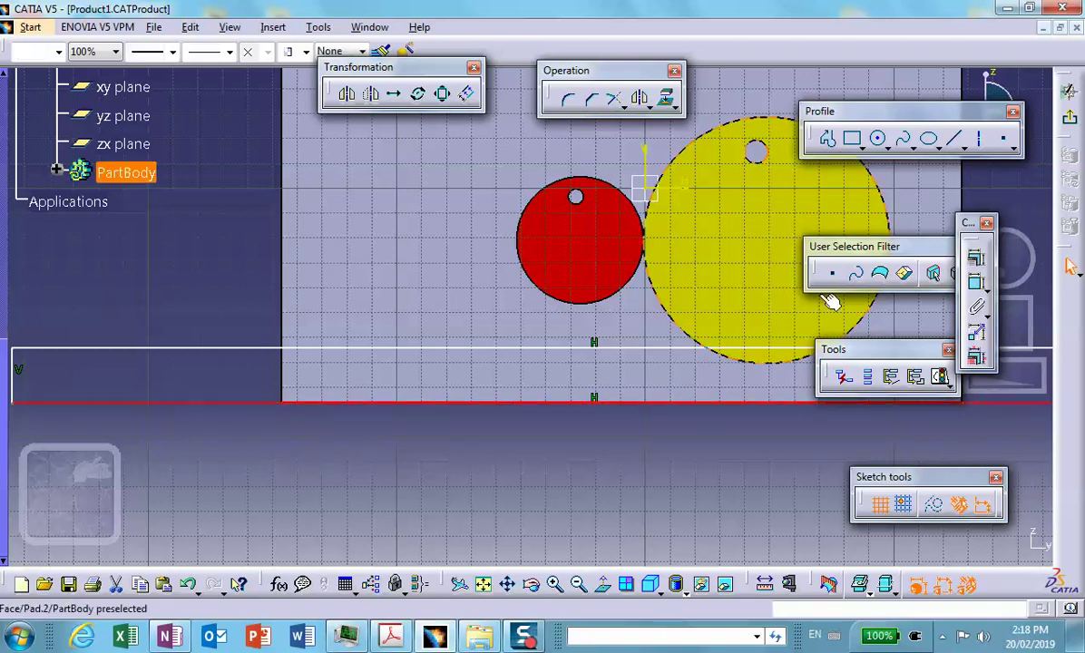
{"action": "left_click", "coordinate": [978, 261]}
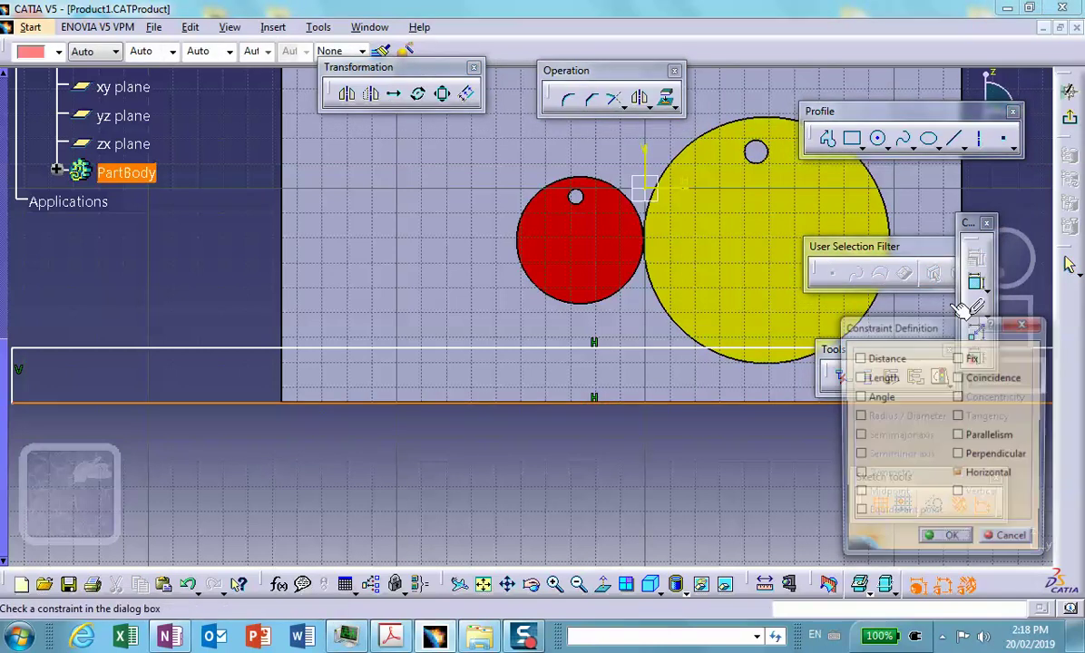
{"action": "left_click", "coordinate": [958, 396]}
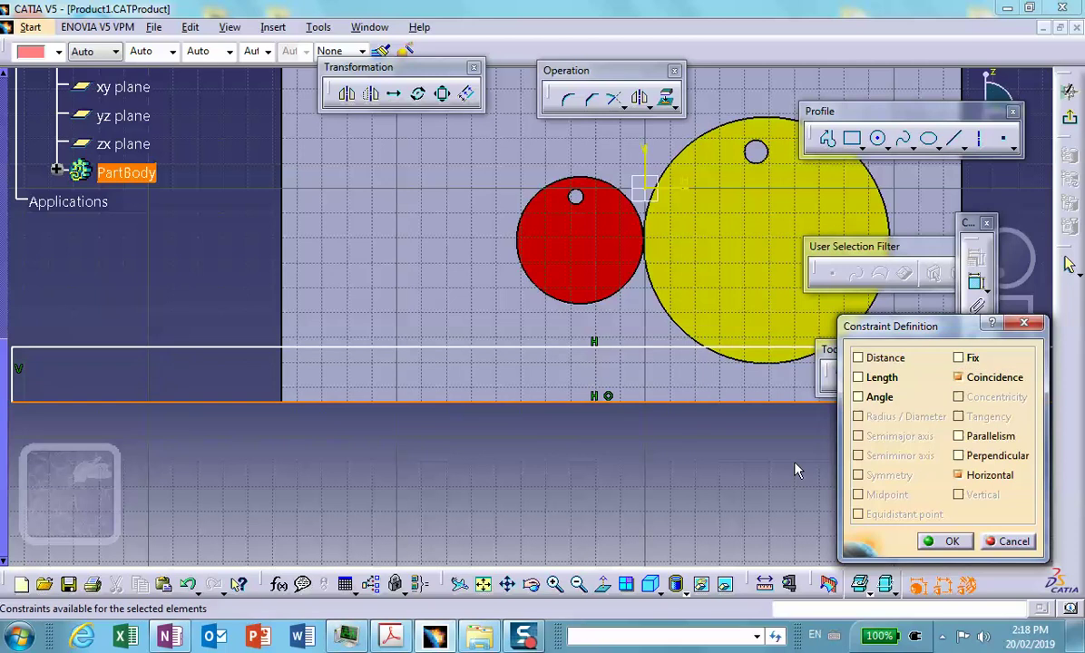
{"action": "left_click", "coordinate": [954, 541]}
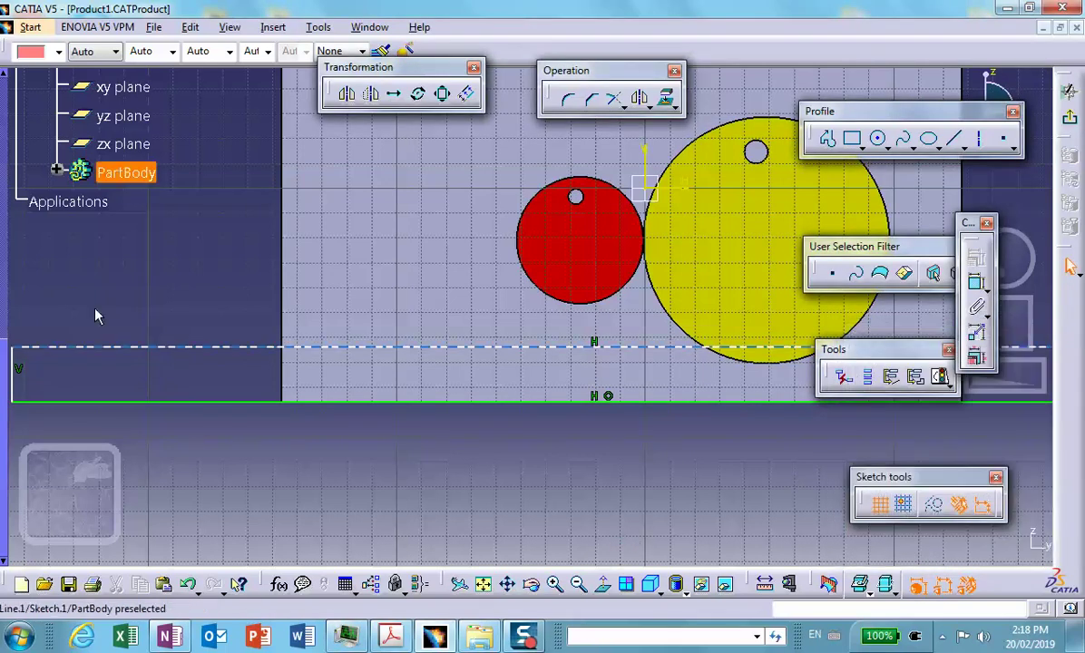
Step: Constrain the rectangle's upper line to be tangent to the outer edge of the yellow Big_G disc
{"action": "left_click", "coordinate": [155, 347]}
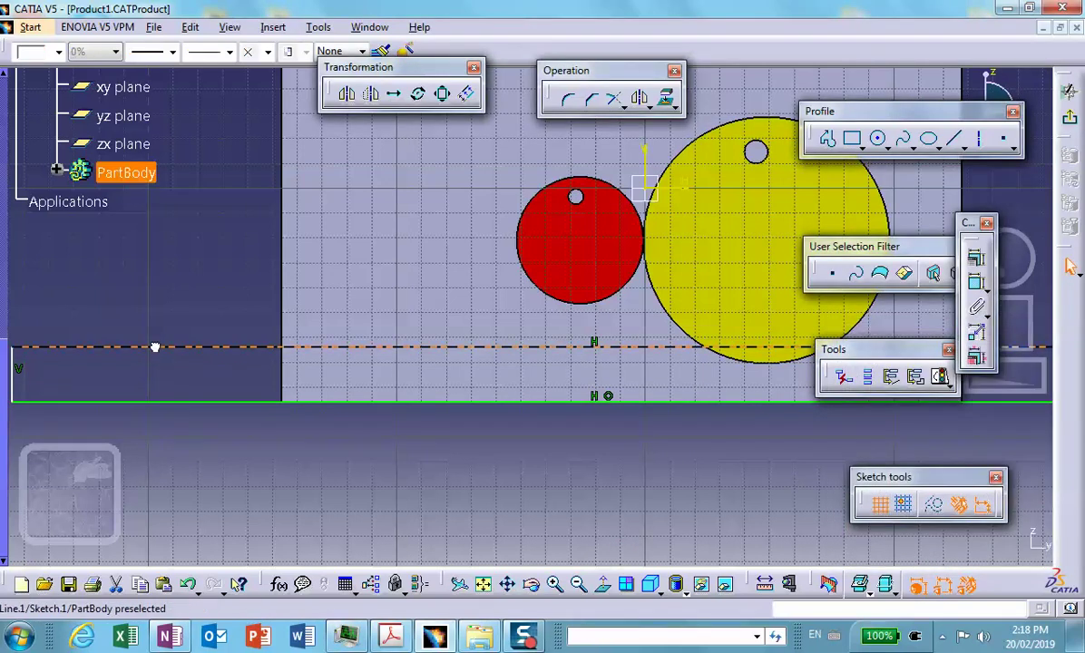
{"action": "left_click", "coordinate": [666, 314], "text": "ctrl"}
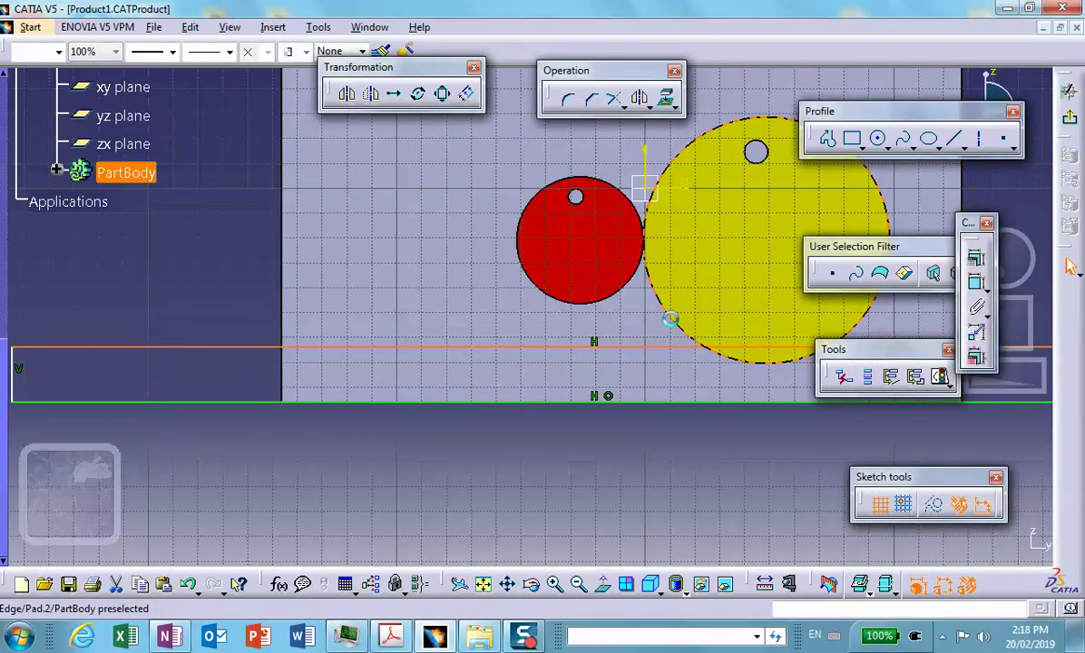
{"action": "left_click", "coordinate": [975, 258]}
{"action": "left_click", "coordinate": [959, 416]}
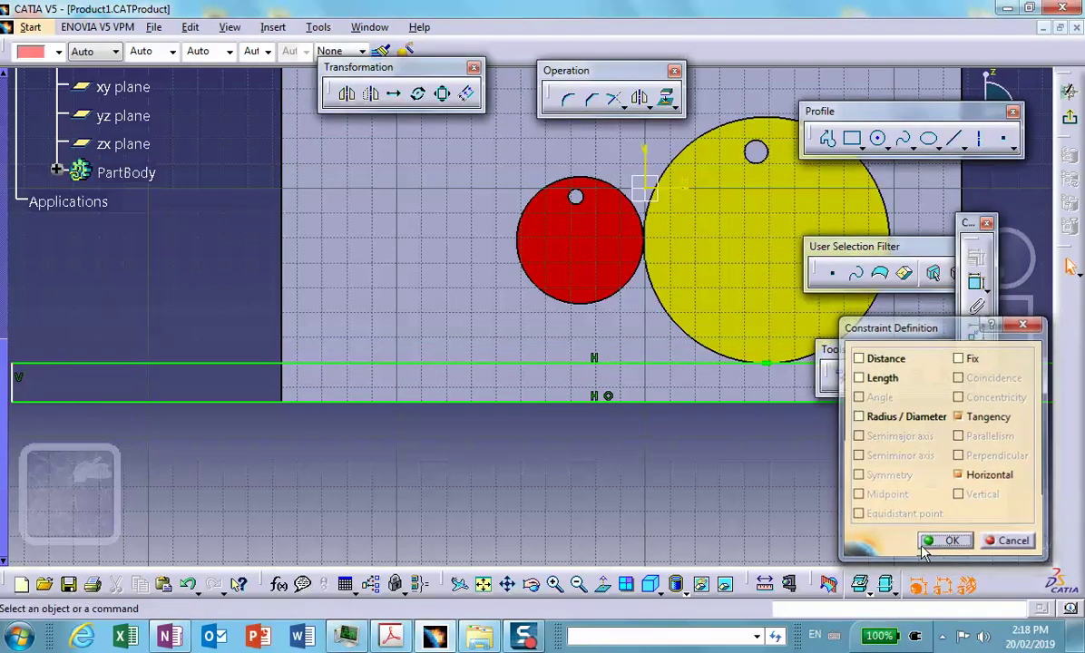
{"action": "left_click", "coordinate": [943, 541]}
Step: Finish the rack sketch and extrude its rectangle into a pad 1 in long in front of the wall
{"action": "mouse_move", "coordinate": [669, 410]}
{"action": "middle_mouse_down"}
{"action": "mouse_move", "coordinate": [664, 399]}
{"action": "mouse_move", "coordinate": [674, 436]}
{"action": "mouse_move", "coordinate": [630, 387]}
{"action": "mouse_move", "coordinate": [559, 409]}
{"action": "middle_mouse_up"}
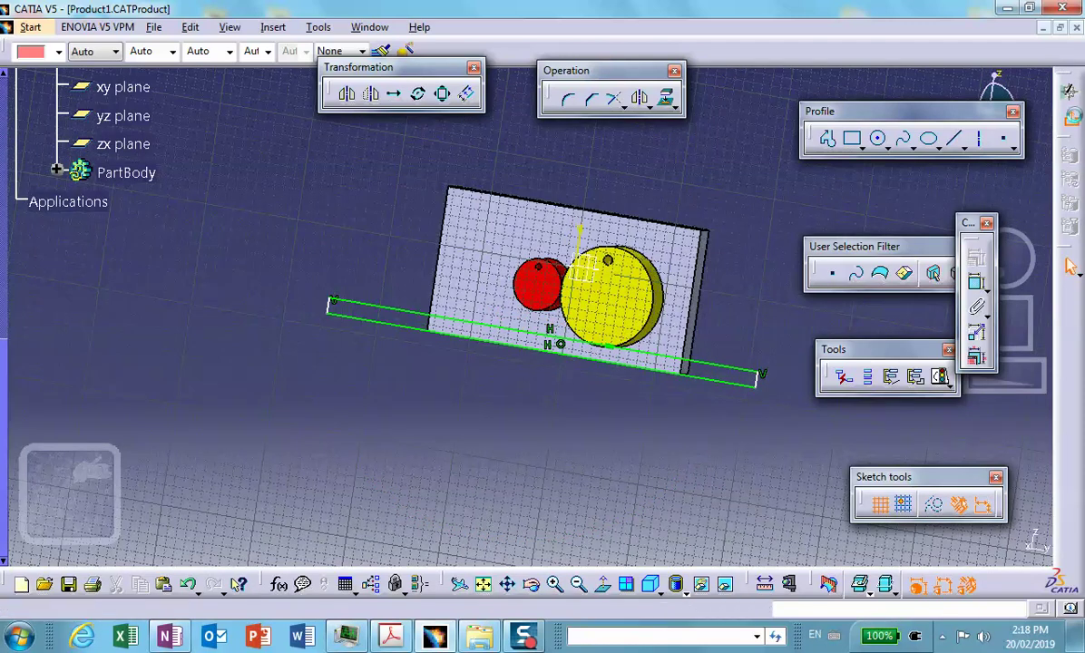
{"action": "left_click", "coordinate": [1073, 122]}
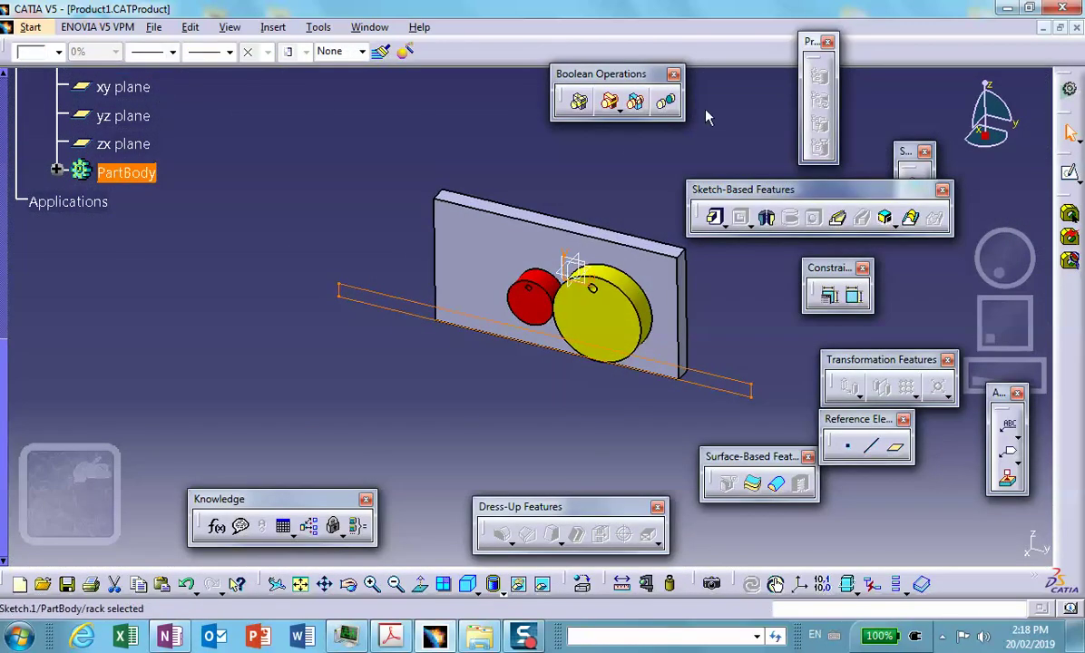
{"action": "left_click", "coordinate": [713, 219]}
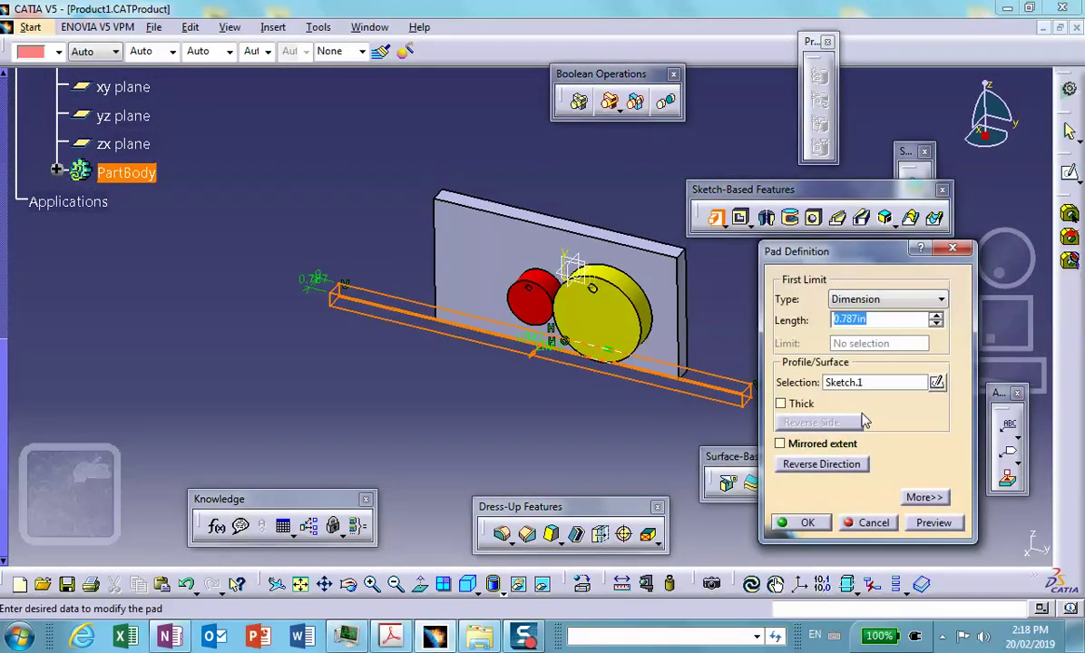
{"action": "left_click", "coordinate": [805, 524]}
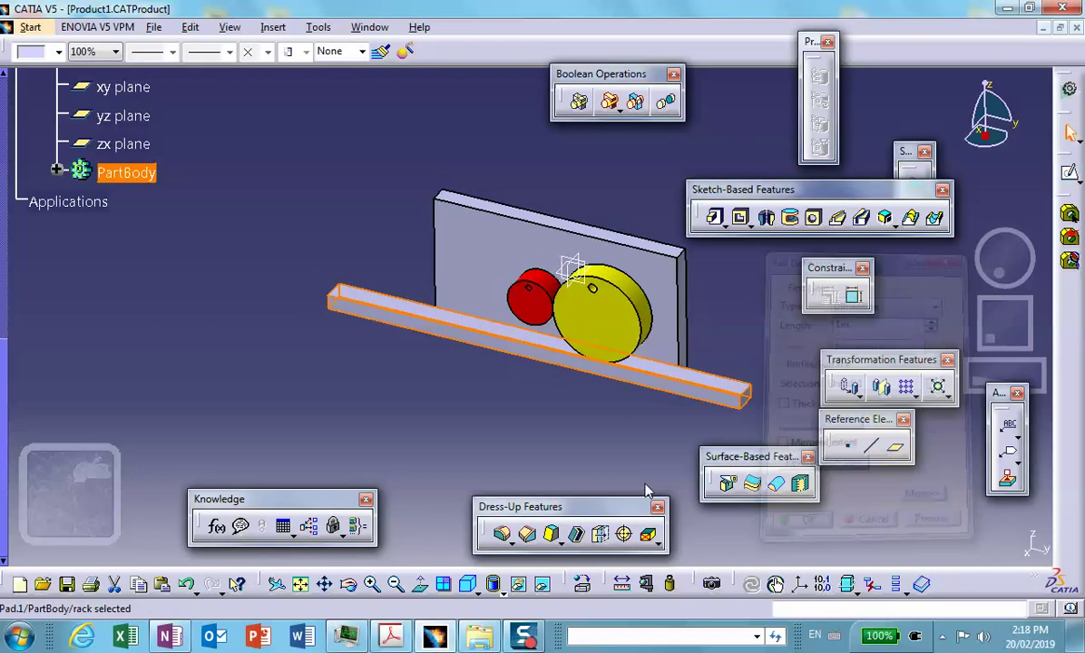
Step: Colour the rack part green
{"action": "left_click", "coordinate": [80, 176]}
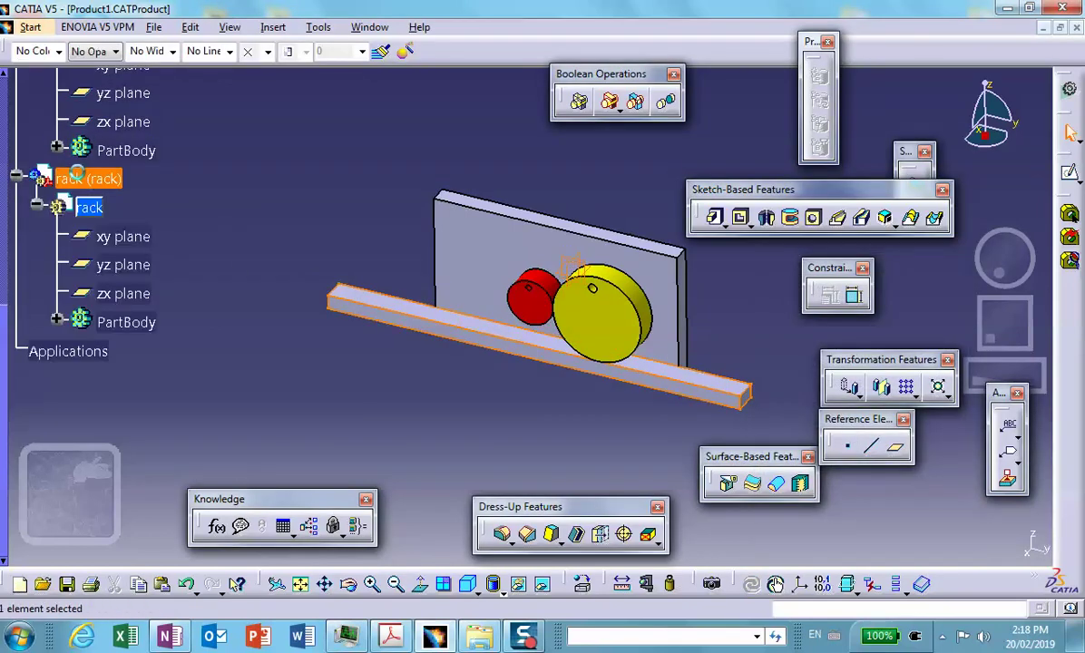
{"action": "left_click", "coordinate": [59, 51]}
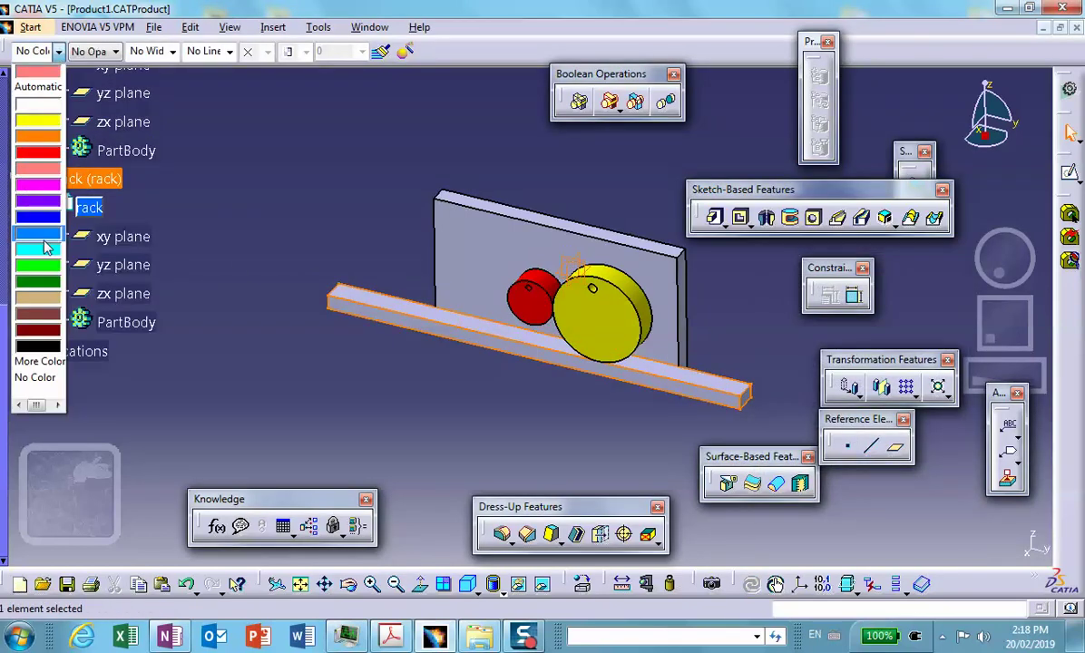
{"action": "left_click", "coordinate": [39, 269]}
{"action": "left_click", "coordinate": [315, 186]}
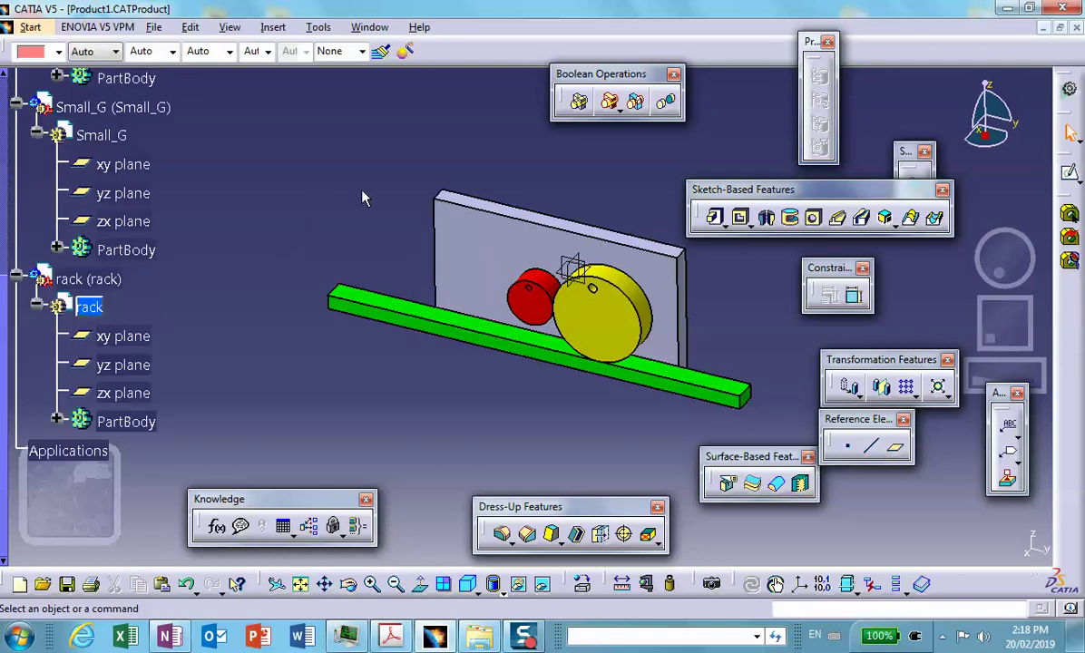
Step: Activate the top-level Product1 and save the product
{"action": "scroll", "coordinate": [332, 211], "scroll_direction": "up", "scroll_amount": 3}
{"action": "middle_click_drag", "start_coordinate": [562, 266], "coordinate": [542, 275]}
{"action": "scroll", "coordinate": [198, 217], "scroll_direction": "up", "scroll_amount": 4}
{"action": "double_click", "coordinate": [80, 281]}
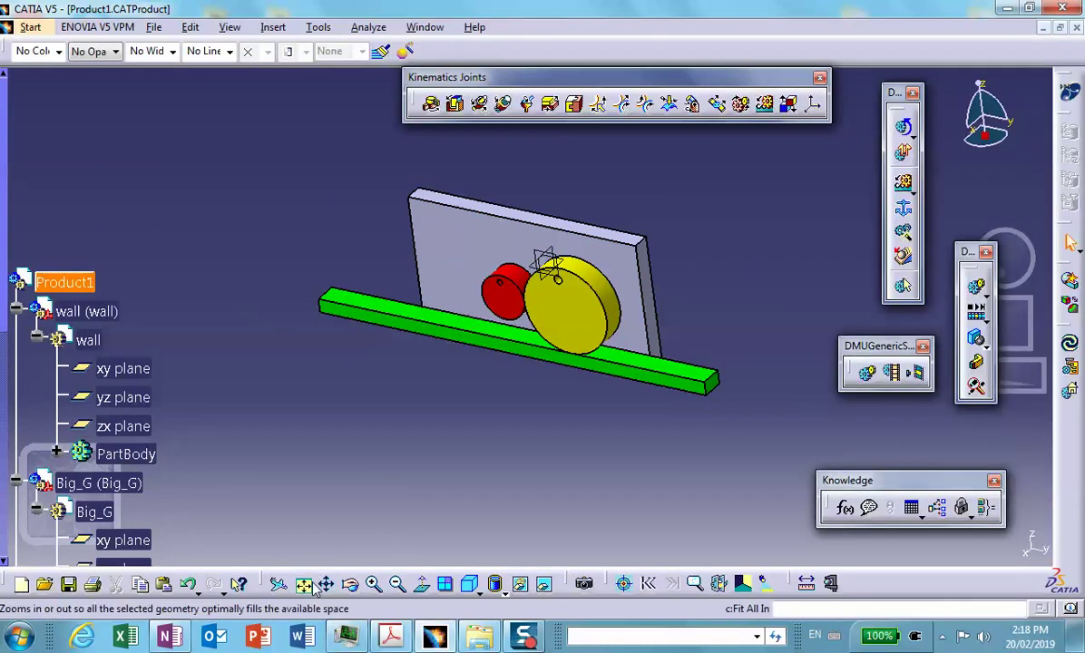
{"action": "left_click", "coordinate": [69, 584]}
{"action": "left_click", "coordinate": [563, 367]}
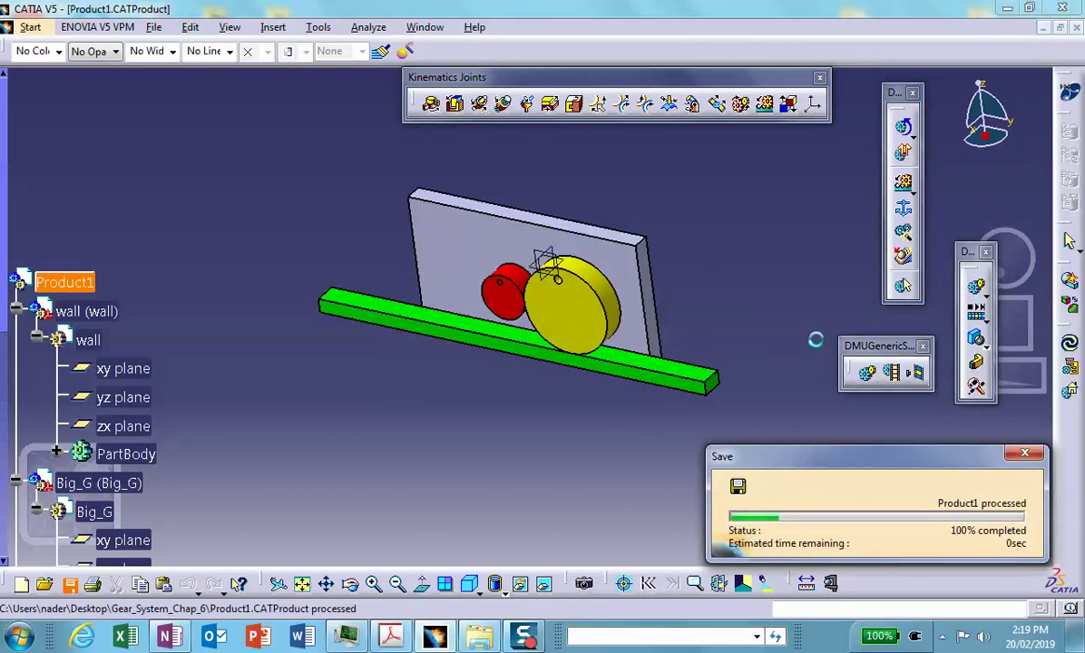
Step: Switch to the Assembly Design workbench
{"action": "left_click", "coordinate": [30, 27]}
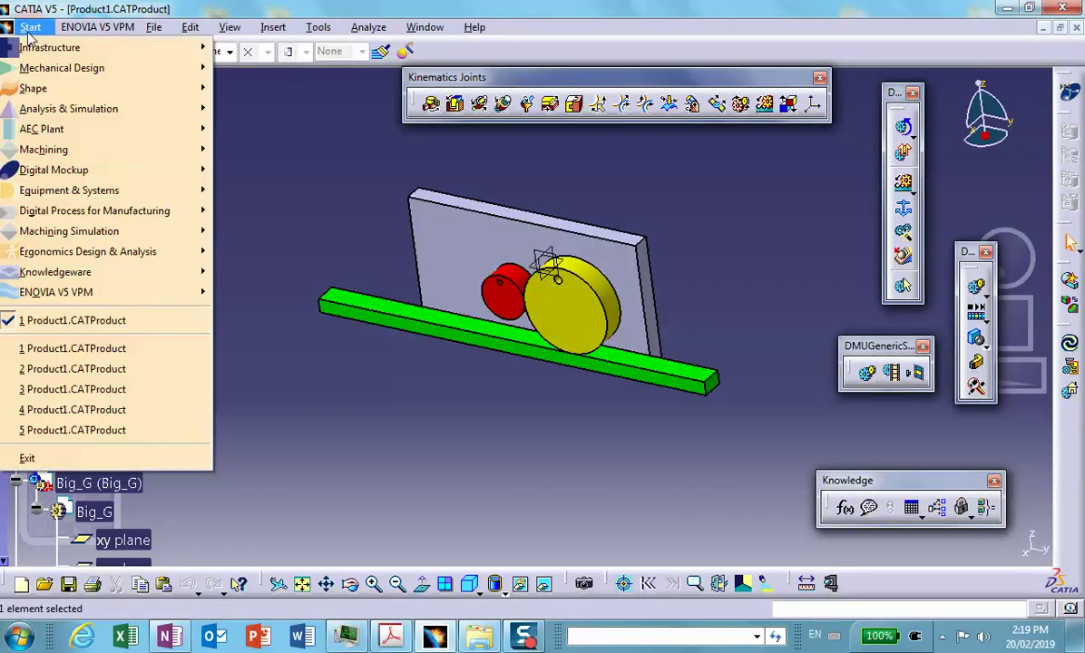
{"action": "mouse_move", "coordinate": [112, 91]}
{"action": "left_click", "coordinate": [313, 88]}
Step: Pull the rack, Small_G and Big_G away from the wall along the X axis with the Manipulation tool
{"action": "middle_click_drag", "start_coordinate": [756, 235], "coordinate": [736, 263]}
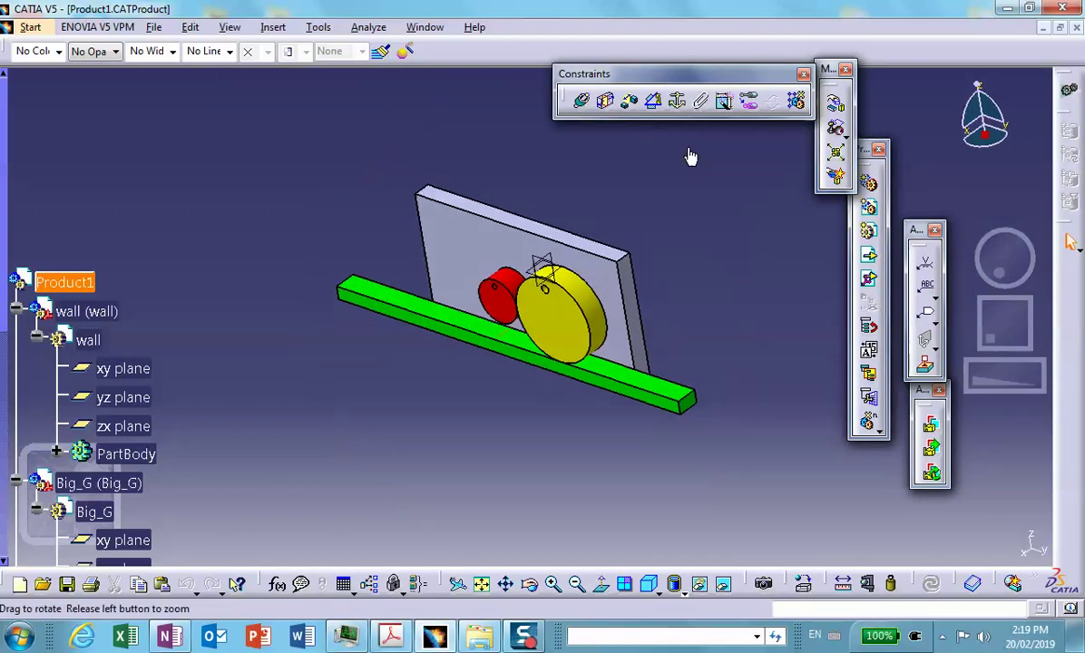
{"action": "middle_click_drag", "start_coordinate": [671, 143], "coordinate": [719, 152]}
{"action": "left_click", "coordinate": [836, 105]}
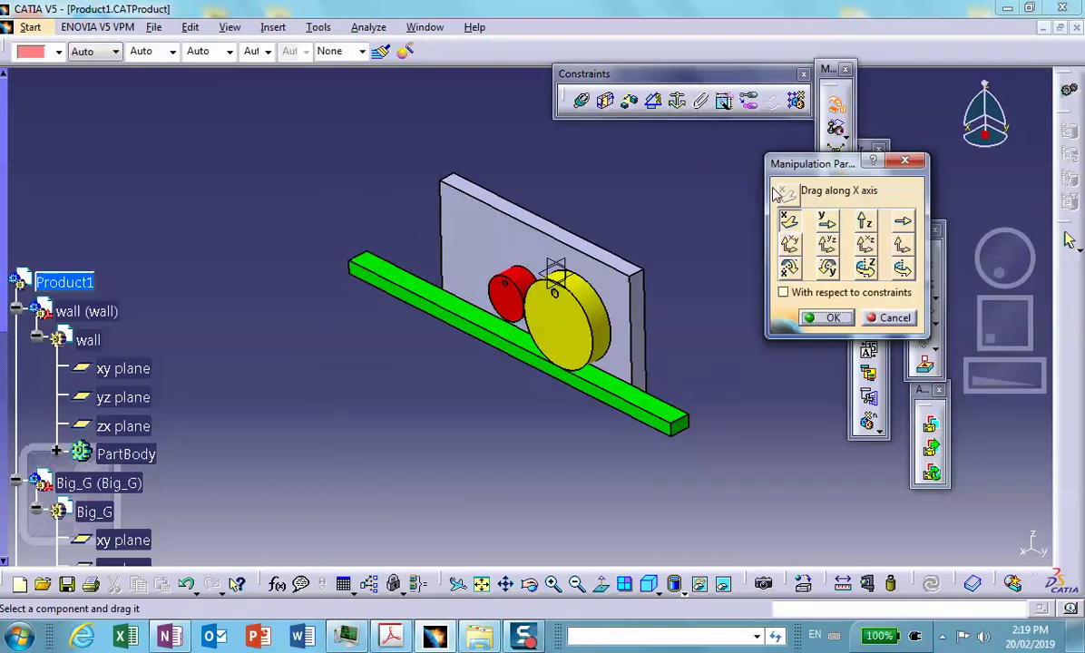
{"action": "left_click_drag", "start_coordinate": [484, 332], "coordinate": [288, 433]}
{"action": "left_click_drag", "start_coordinate": [402, 364], "coordinate": [511, 418]}
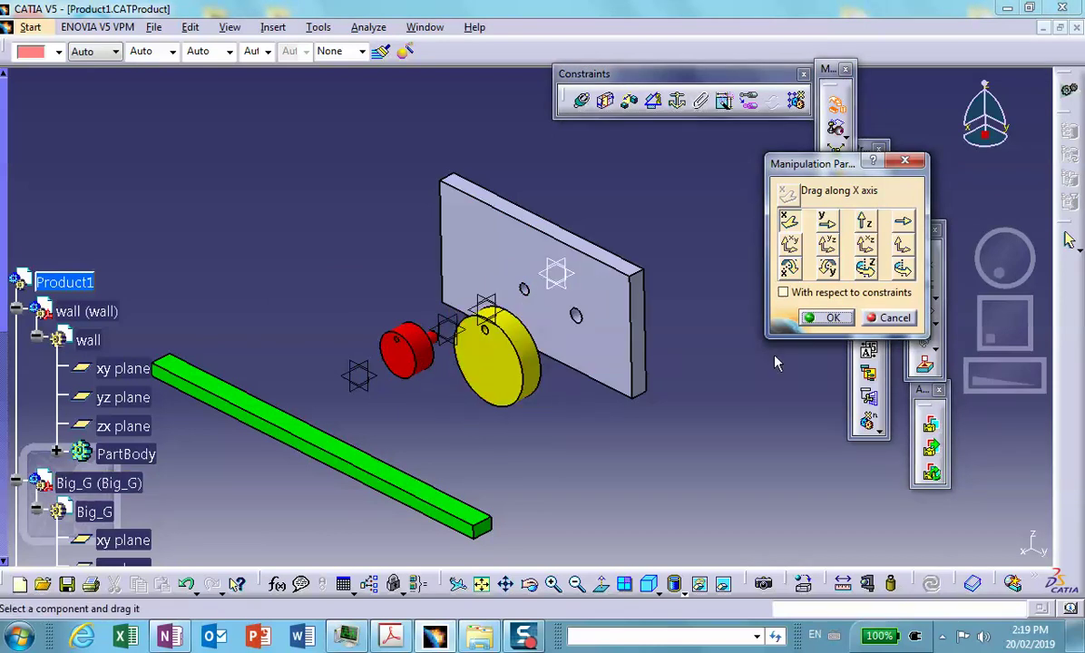
{"action": "left_click", "coordinate": [828, 319]}
Step: Fix the wall in place and make the axis of Big_G's shaft coincident with the axis of its matching wall hole
{"action": "left_click", "coordinate": [678, 100]}
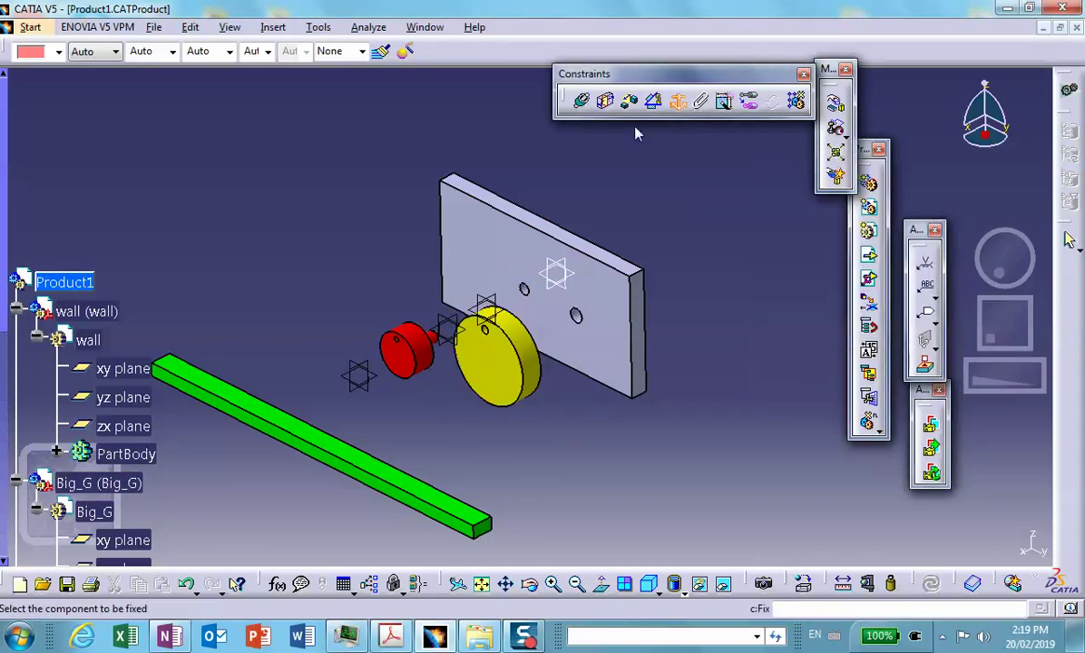
{"action": "left_click", "coordinate": [446, 216]}
{"action": "middle_click_drag", "start_coordinate": [670, 232], "coordinate": [613, 91]}
{"action": "left_click", "coordinate": [583, 101]}
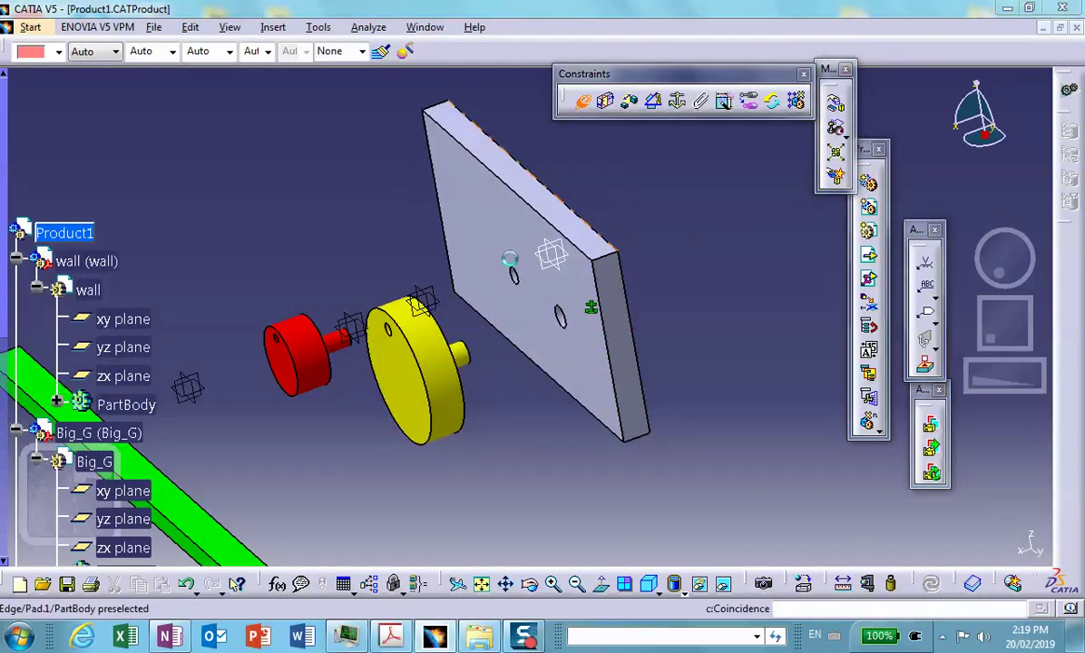
{"action": "left_click", "coordinate": [557, 317]}
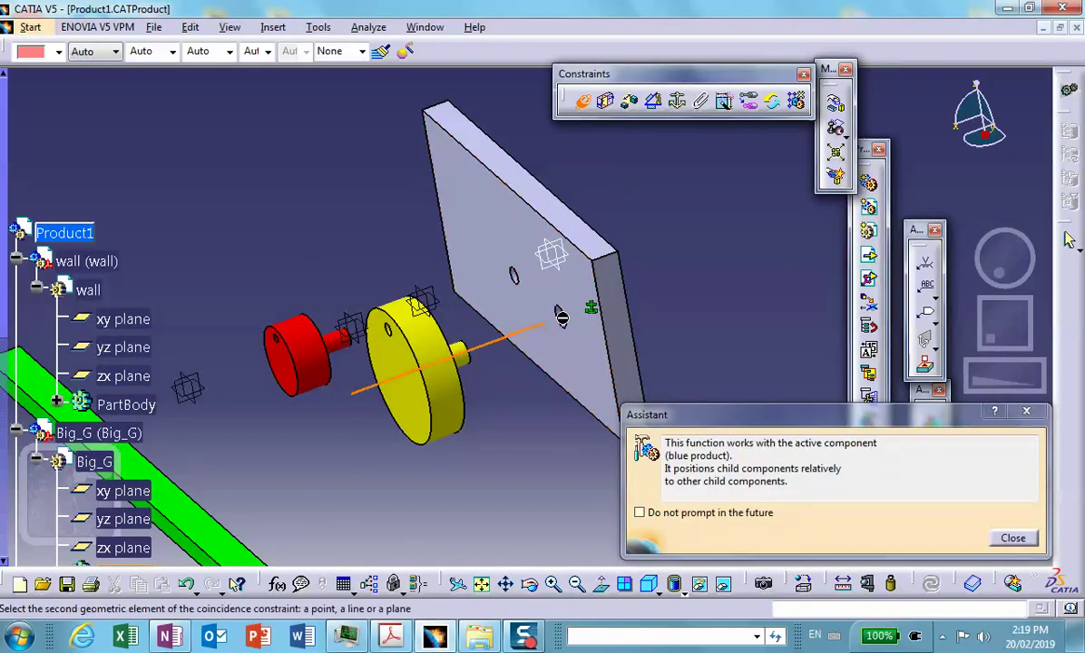
{"action": "middle_click_drag", "start_coordinate": [560, 315], "coordinate": [611, 320]}
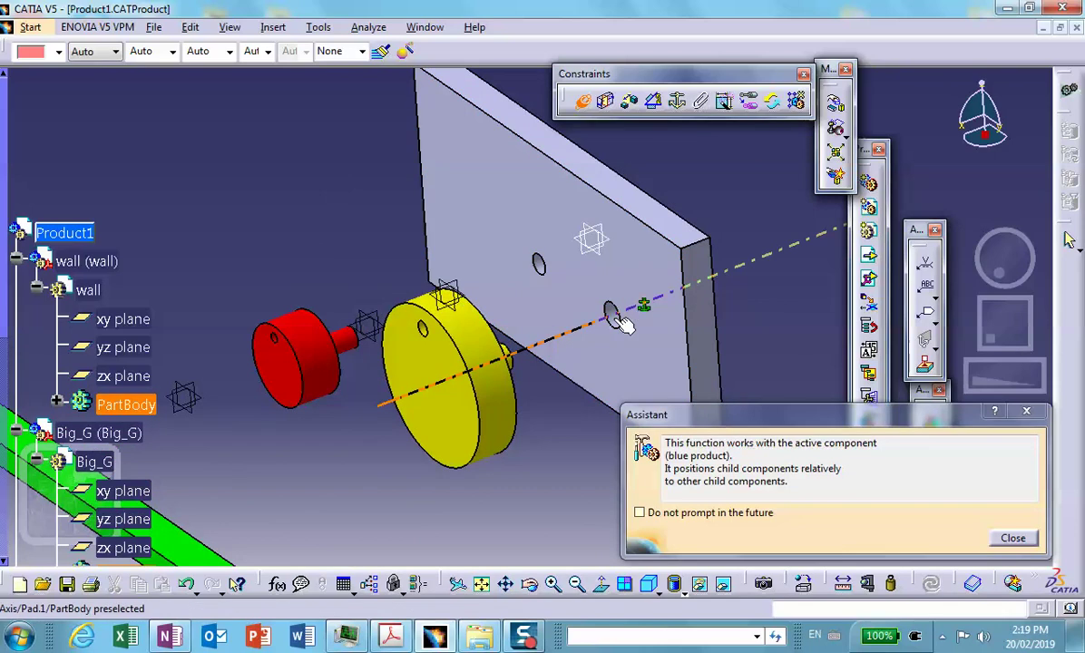
{"action": "left_click", "coordinate": [612, 317]}
Step: Make the rear face of Big_G's disc coincident with the wall's front face and update the assembly
{"action": "left_click", "coordinate": [583, 101]}
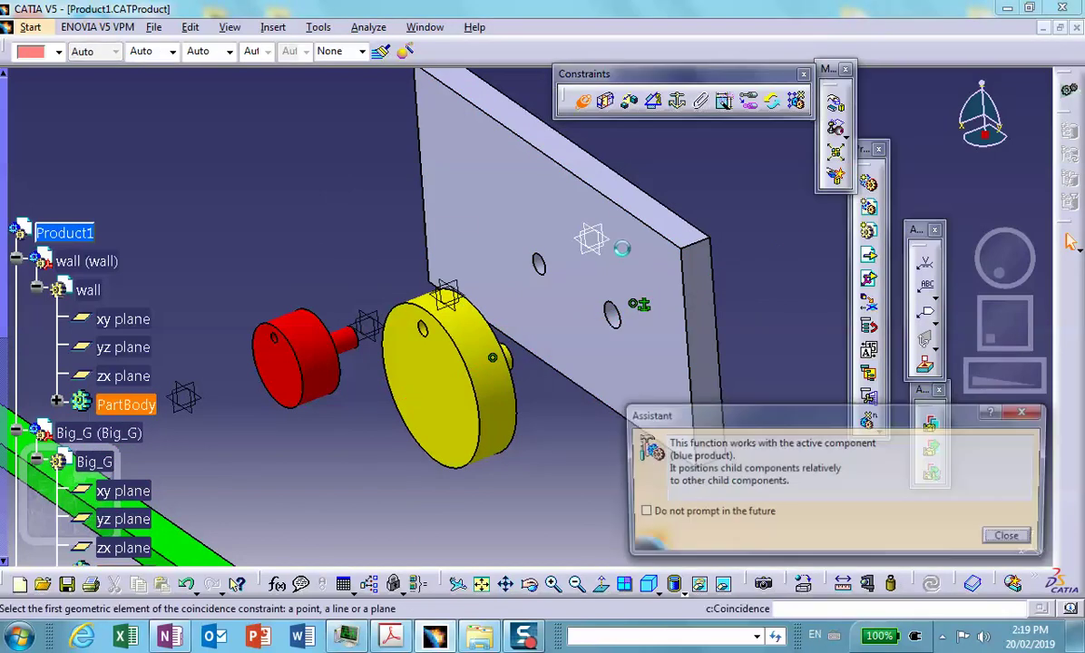
{"action": "left_click", "coordinate": [590, 239]}
{"action": "middle_click_drag", "start_coordinate": [590, 240], "coordinate": [599, 309]}
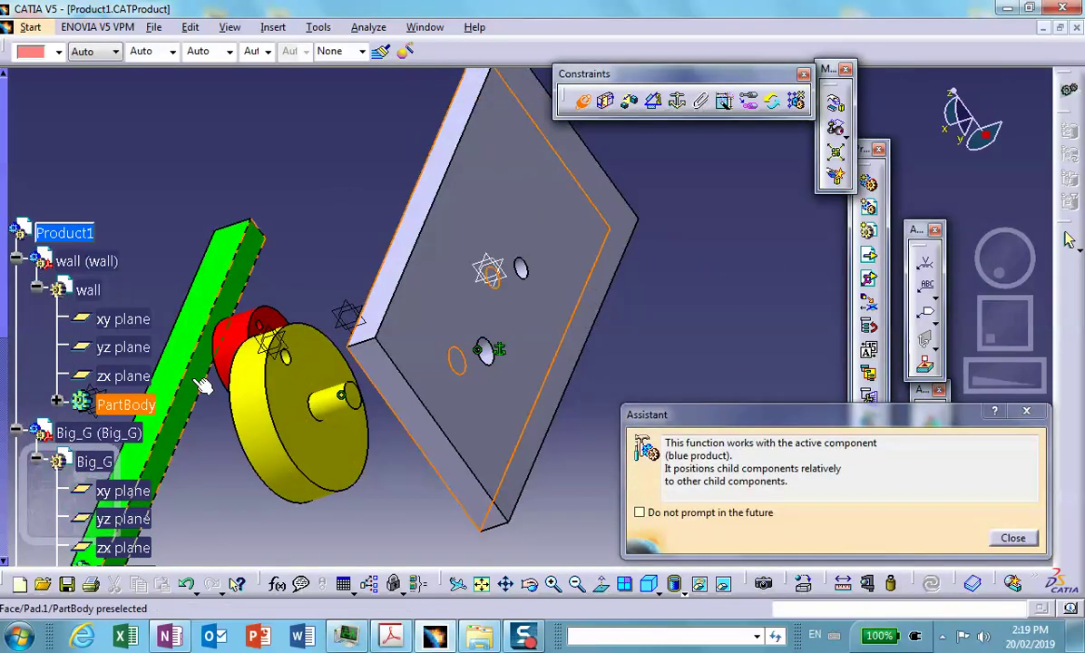
{"action": "left_click", "coordinate": [281, 365]}
{"action": "left_click", "coordinate": [640, 400]}
{"action": "middle_click_drag", "start_coordinate": [639, 406], "coordinate": [781, 370]}
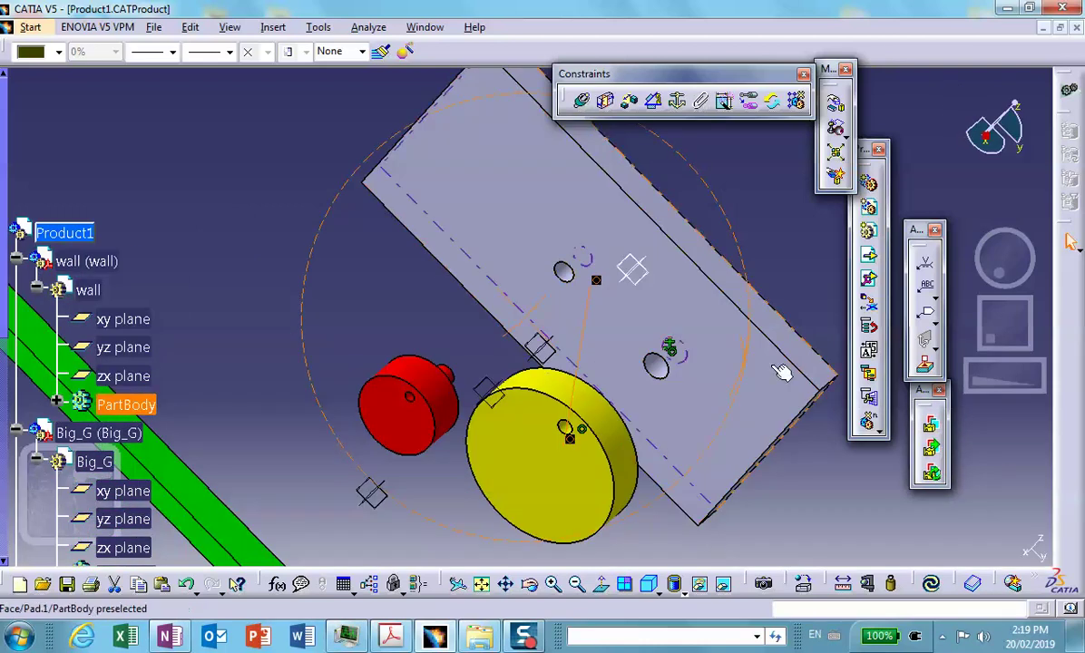
{"action": "left_click", "coordinate": [931, 583]}
Step: Make the axis of Small_G's shaft coincident with the axis of the remaining open wall hole
{"action": "middle_click_drag", "start_coordinate": [780, 399], "coordinate": [648, 299]}
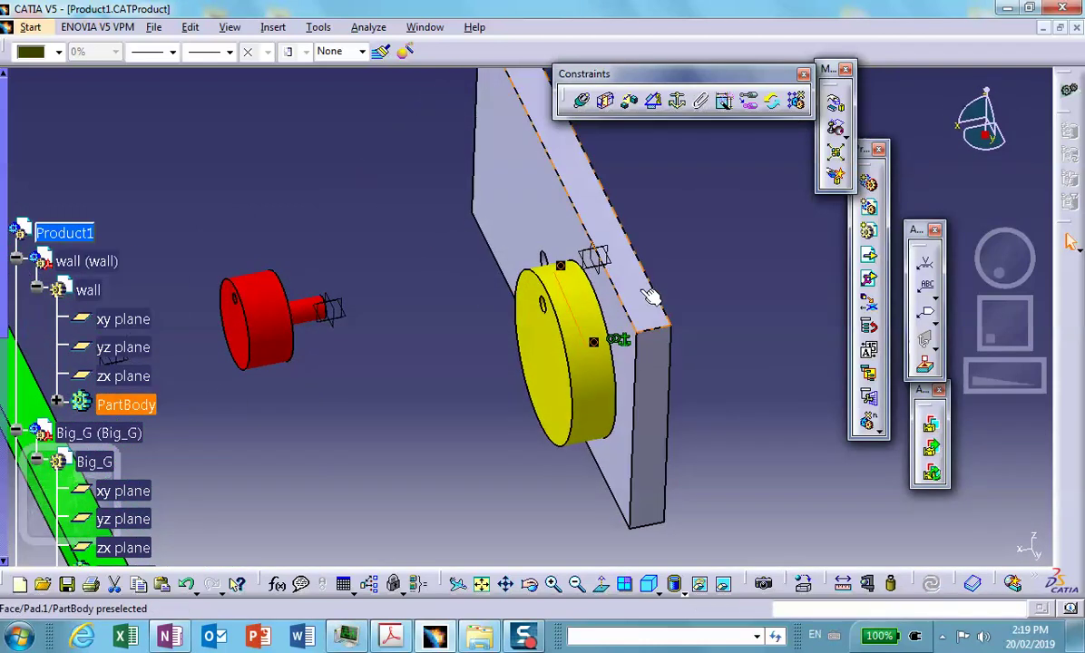
{"action": "left_click", "coordinate": [581, 99]}
{"action": "left_click", "coordinate": [581, 103]}
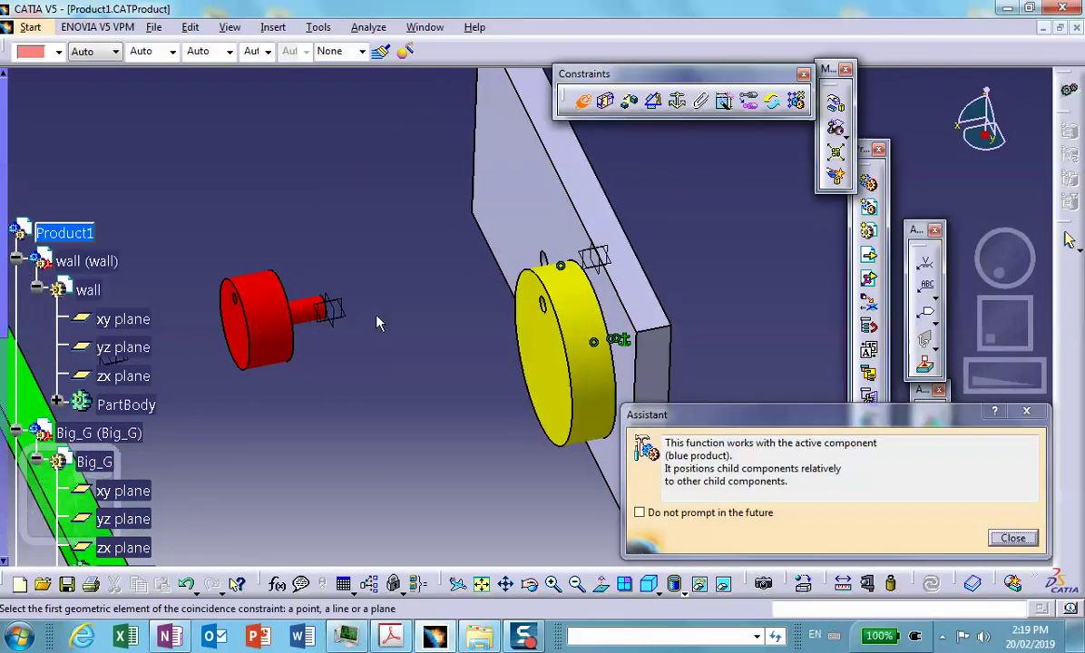
{"action": "scroll", "coordinate": [569, 161], "scroll_direction": "up", "scroll_amount": 5}
{"action": "left_click", "coordinate": [567, 154]}
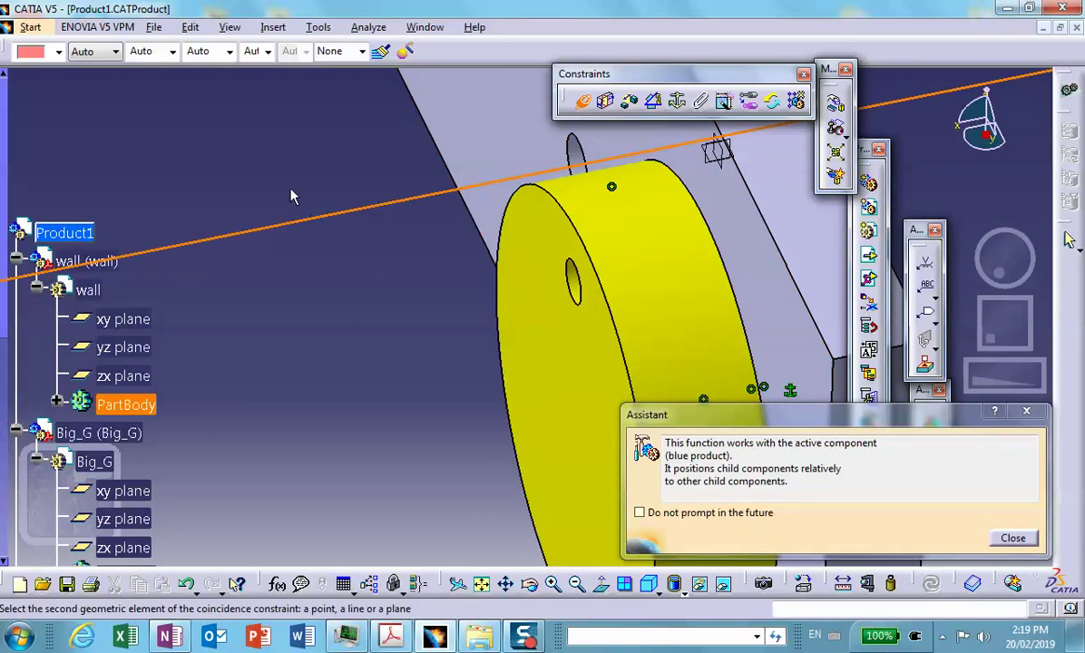
{"action": "scroll", "coordinate": [448, 236], "scroll_direction": "down", "scroll_amount": 5}
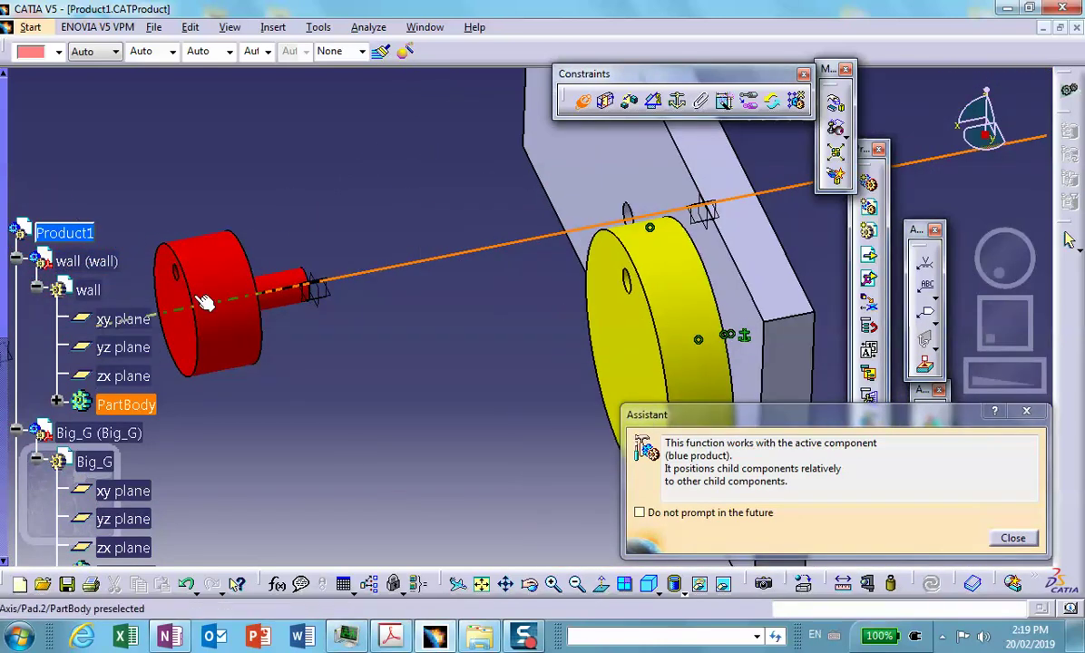
{"action": "left_click", "coordinate": [227, 283]}
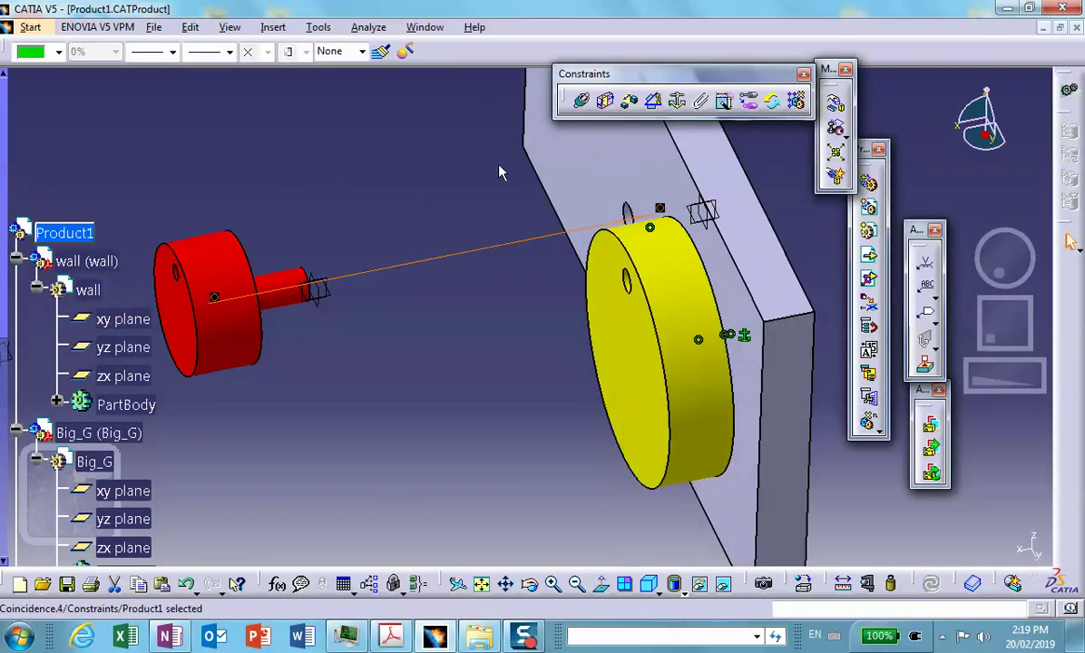
Step: Make the rear face of Small_G's disc coincident with the wall's front face, with opposite orientation, and update the assembly
{"action": "left_click", "coordinate": [581, 100]}
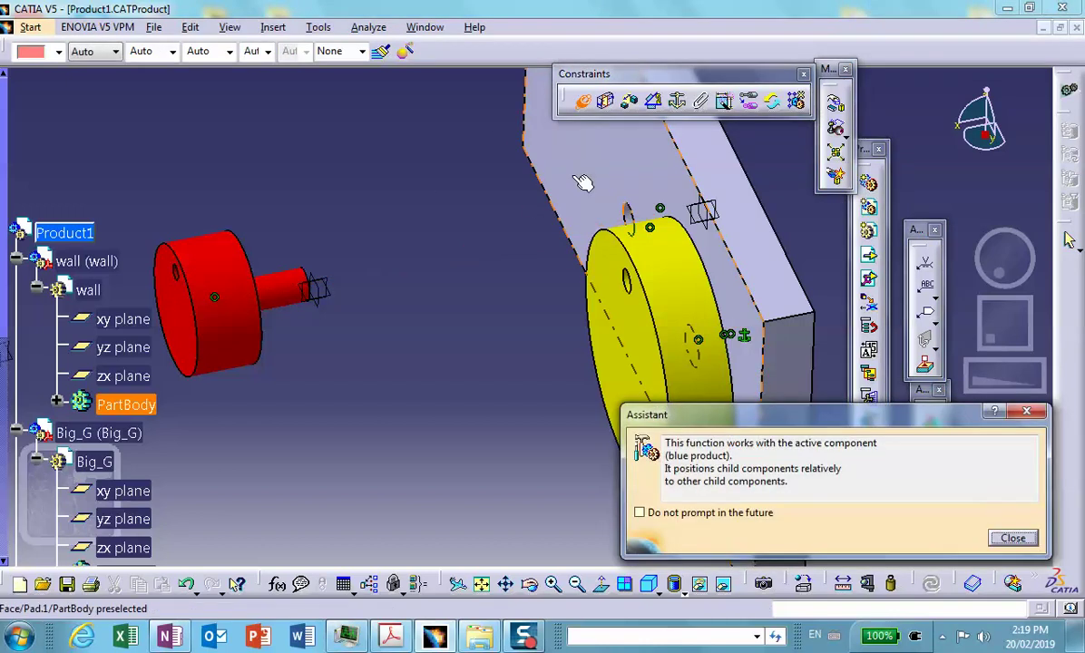
{"action": "left_click", "coordinate": [543, 167]}
{"action": "middle_click_drag", "start_coordinate": [449, 185], "coordinate": [157, 408]}
{"action": "left_click", "coordinate": [227, 431]}
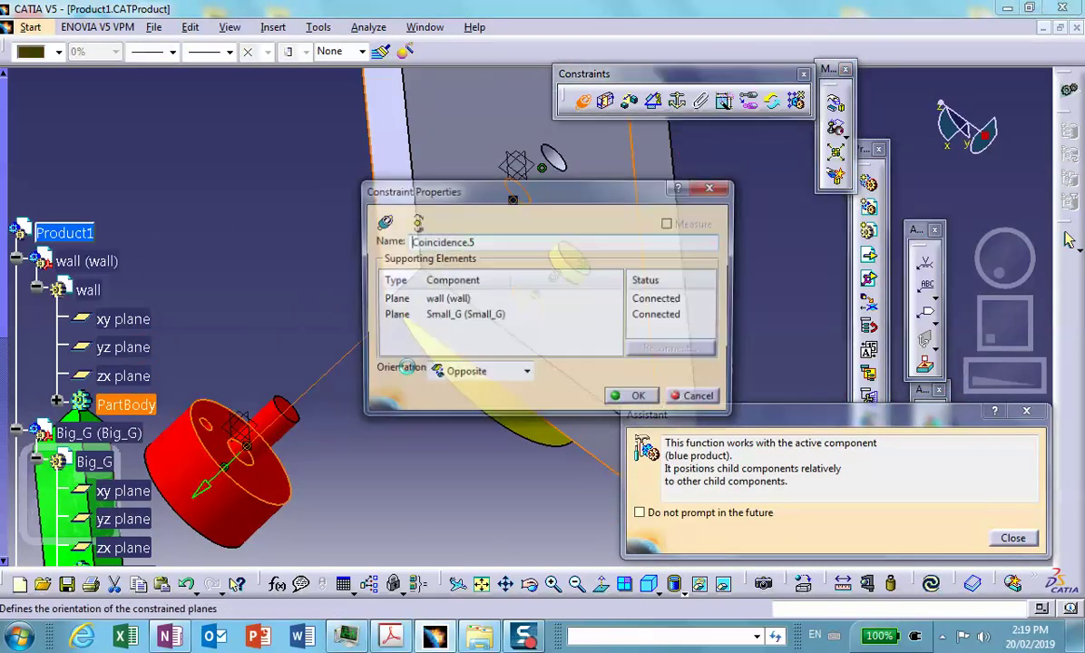
{"action": "left_click", "coordinate": [650, 404]}
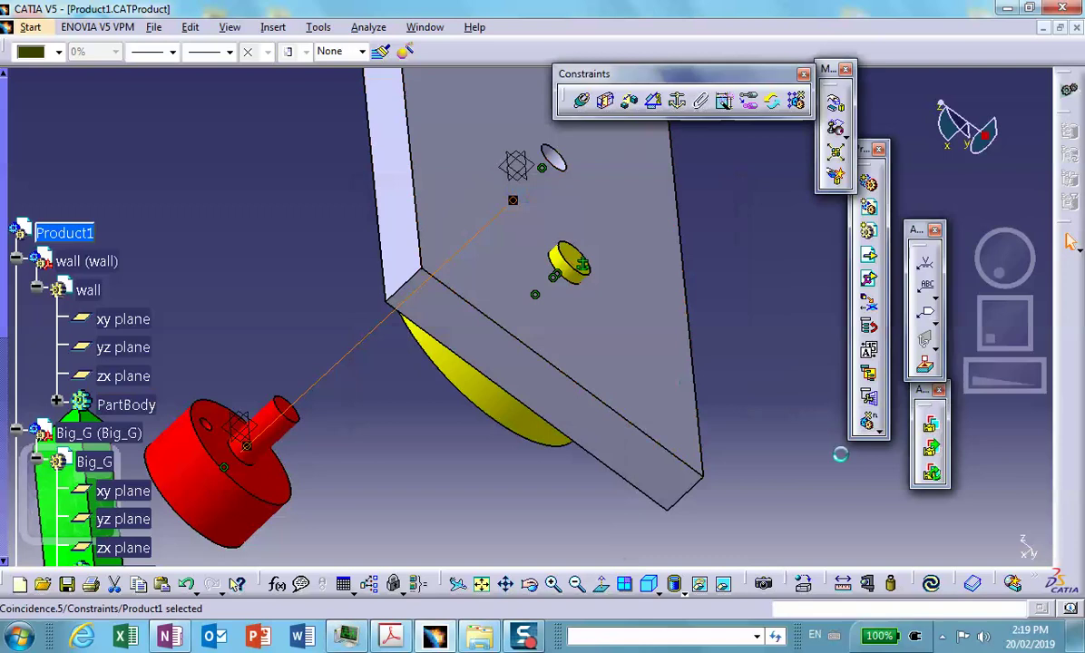
{"action": "left_click", "coordinate": [932, 585]}
Step: Make the rack's rear face coincident with the wall's front face, with opposite orientation
{"action": "middle_click_drag", "start_coordinate": [473, 345], "coordinate": [582, 283]}
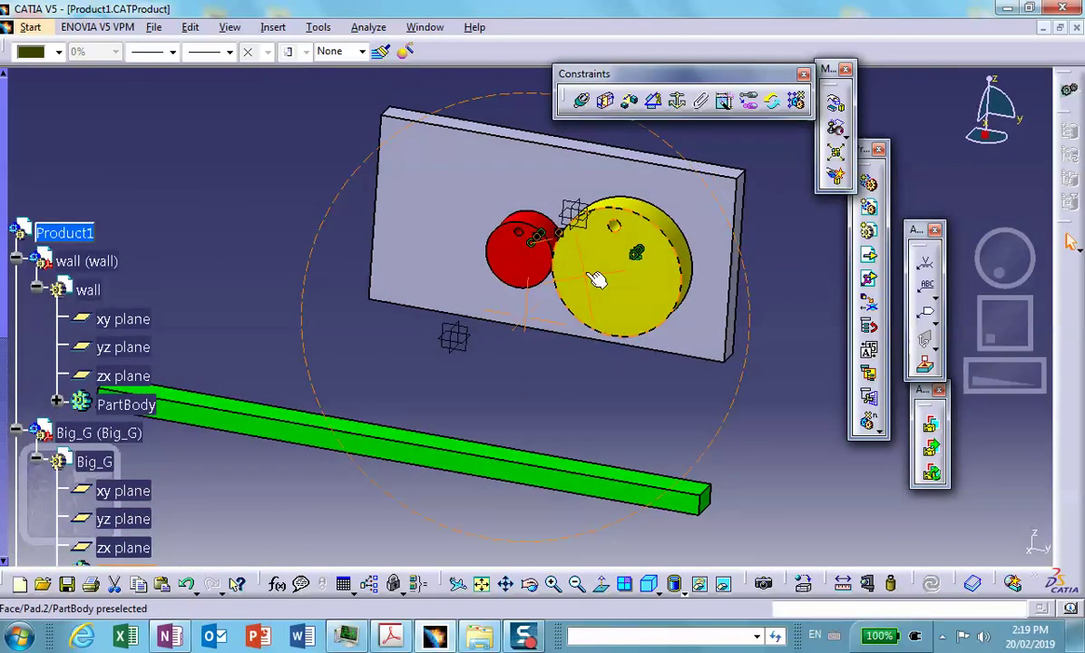
{"action": "left_click", "coordinate": [582, 100]}
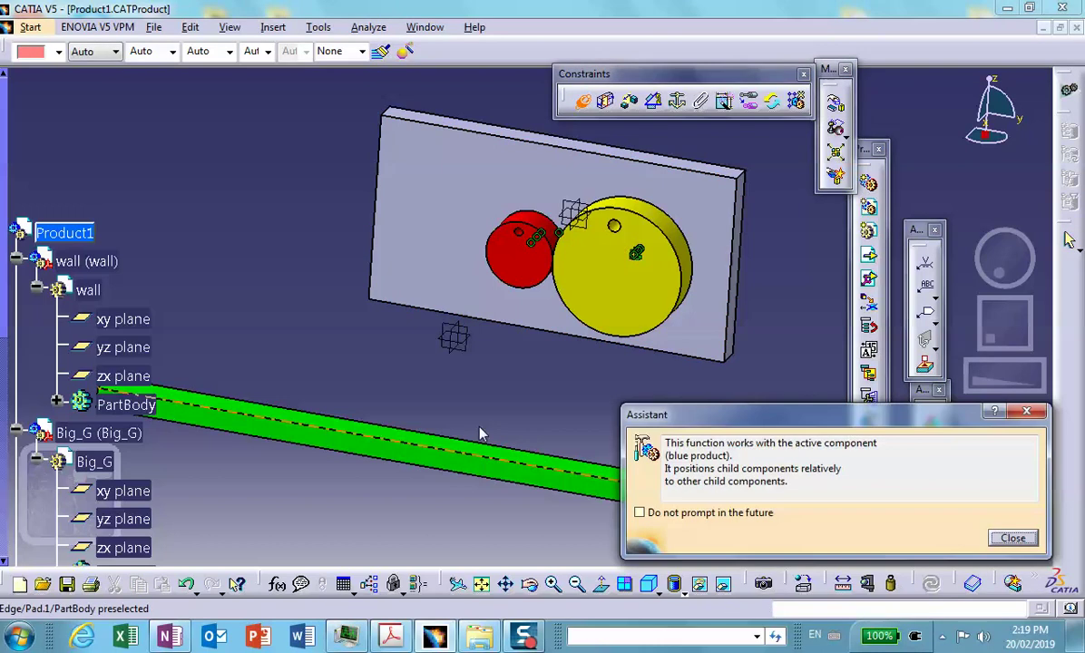
{"action": "left_click", "coordinate": [695, 332]}
{"action": "middle_click_drag", "start_coordinate": [696, 333], "coordinate": [295, 425]}
{"action": "left_click", "coordinate": [292, 419]}
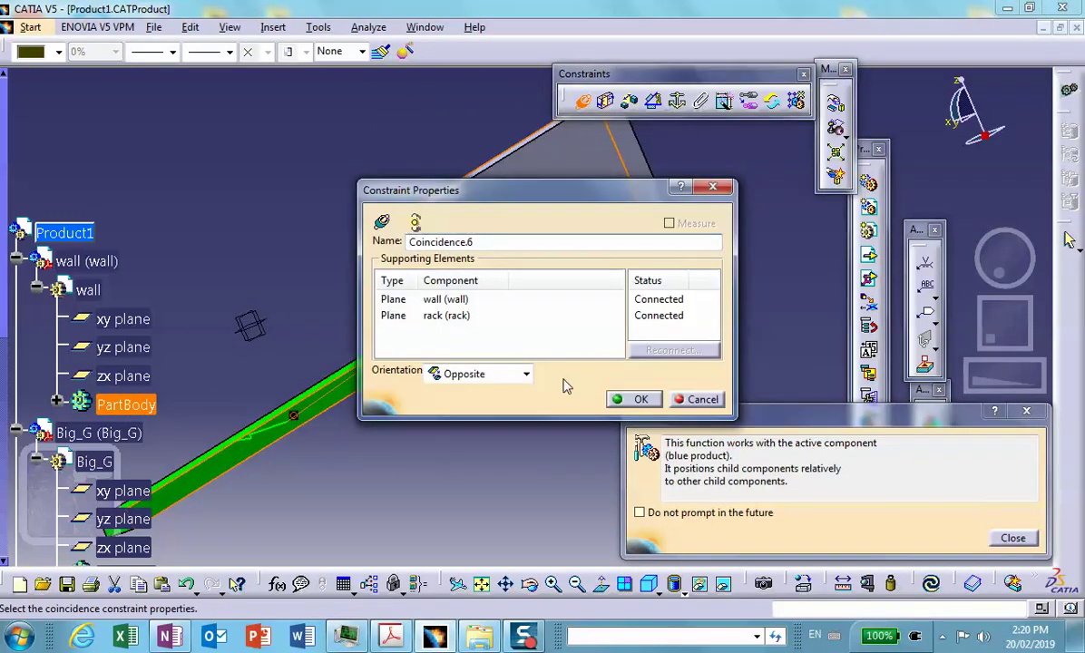
{"action": "left_click", "coordinate": [630, 399]}
Step: Make the rack's lower rear edge coincident with the wall's lower front edge and update the assembly
{"action": "middle_click_drag", "start_coordinate": [399, 340], "coordinate": [635, 267]}
{"action": "left_click", "coordinate": [589, 104]}
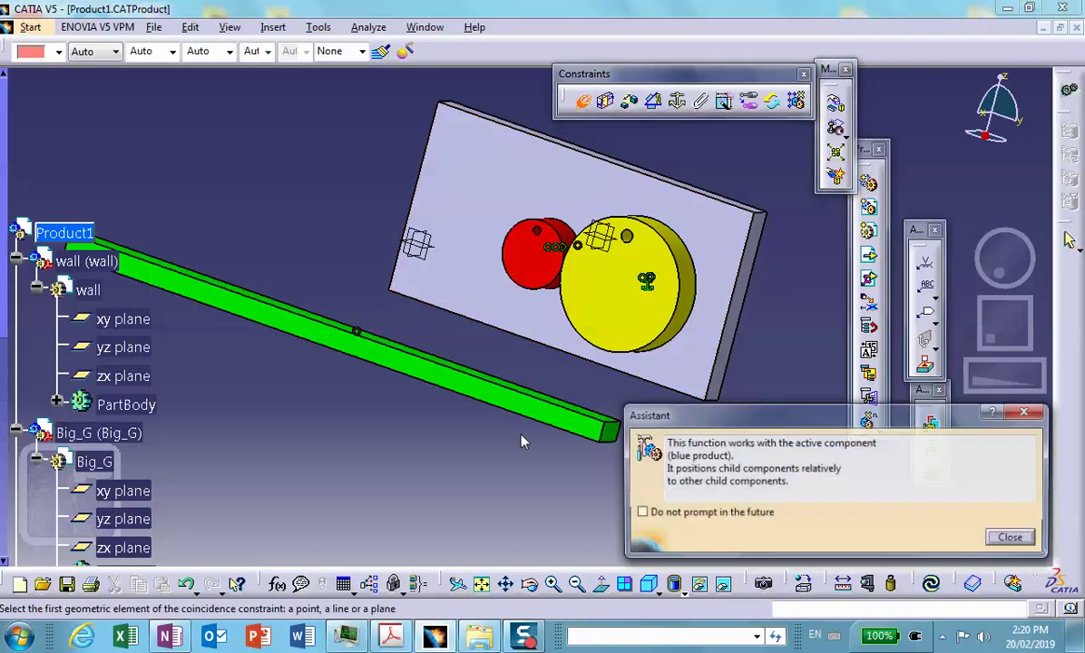
{"action": "left_click", "coordinate": [571, 353]}
{"action": "middle_click_drag", "start_coordinate": [751, 306], "coordinate": [362, 369]}
{"action": "left_click", "coordinate": [267, 360]}
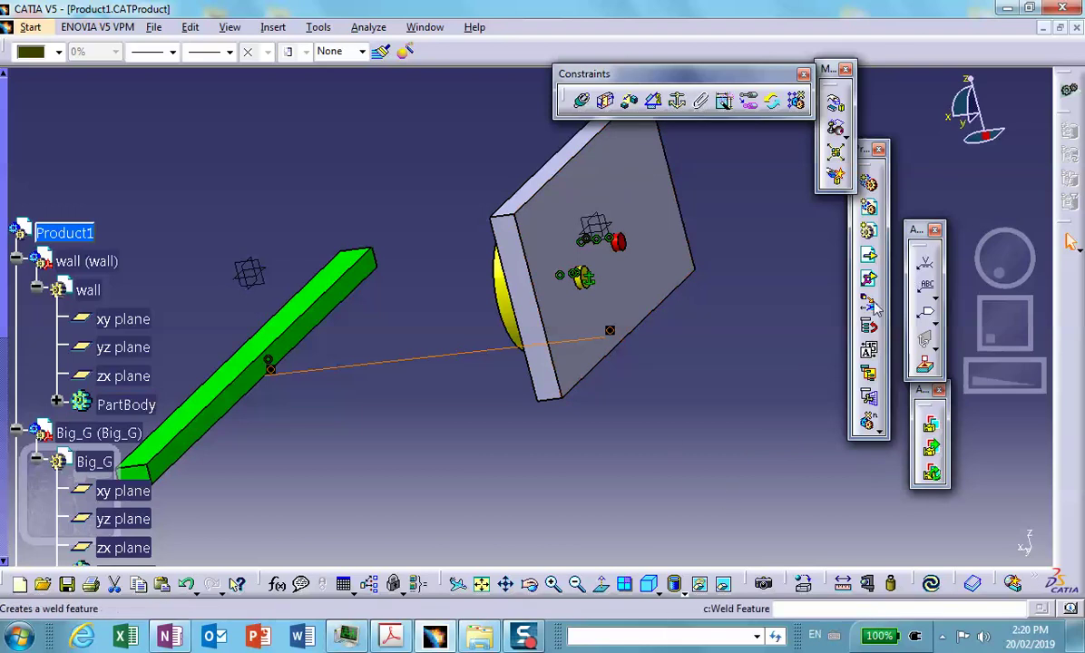
{"action": "left_click", "coordinate": [931, 584]}
Step: Switch to the DMU Kinematics workbench with the whole assembly in view
{"action": "middle_click_drag", "start_coordinate": [424, 400], "coordinate": [235, 250]}
{"action": "middle_click_drag", "start_coordinate": [172, 141], "coordinate": [185, 92]}
{"action": "left_click", "coordinate": [32, 28]}
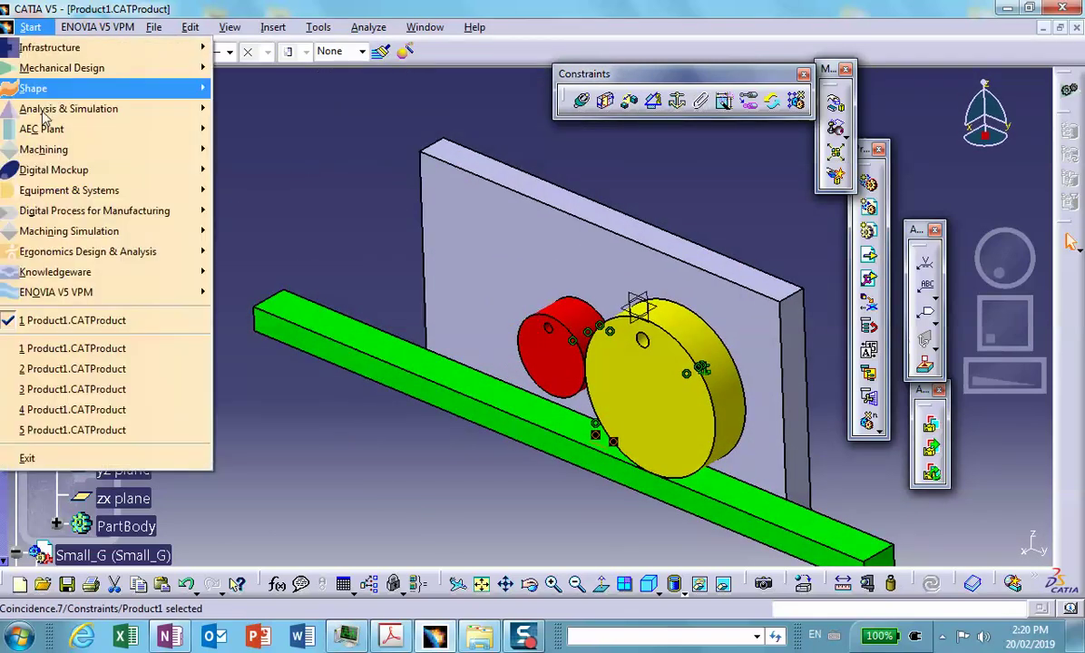
{"action": "mouse_move", "coordinate": [50, 169]}
{"action": "left_click", "coordinate": [253, 216]}
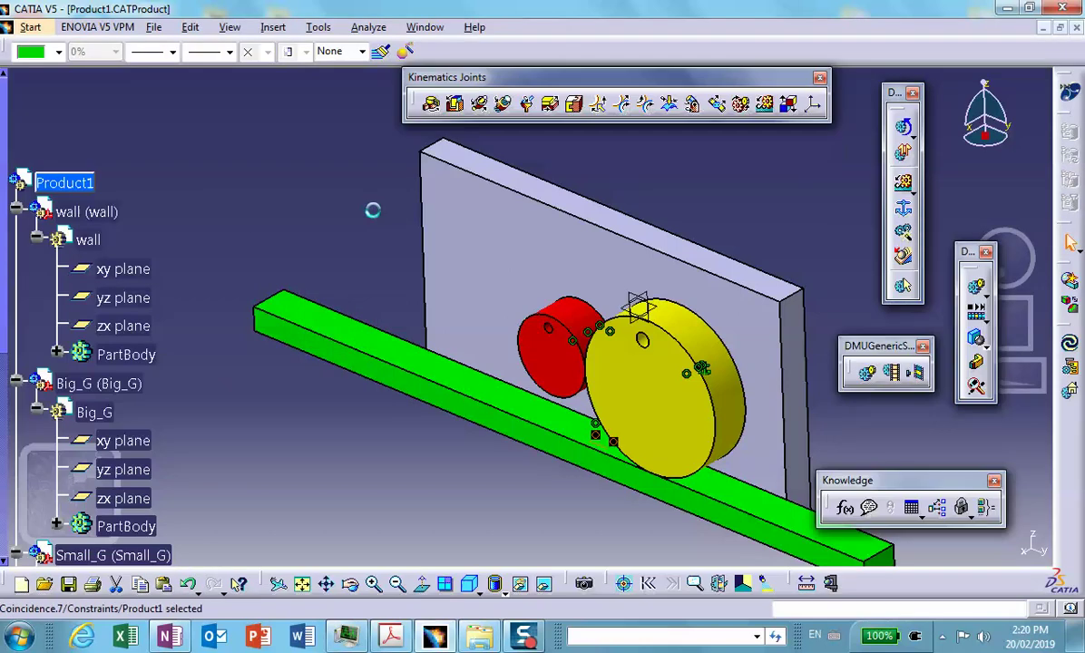
Step: Create a new mechanism named Mechanism.1 and automatically convert all the assembly constraints into its joints
{"action": "left_click", "coordinate": [905, 235]}
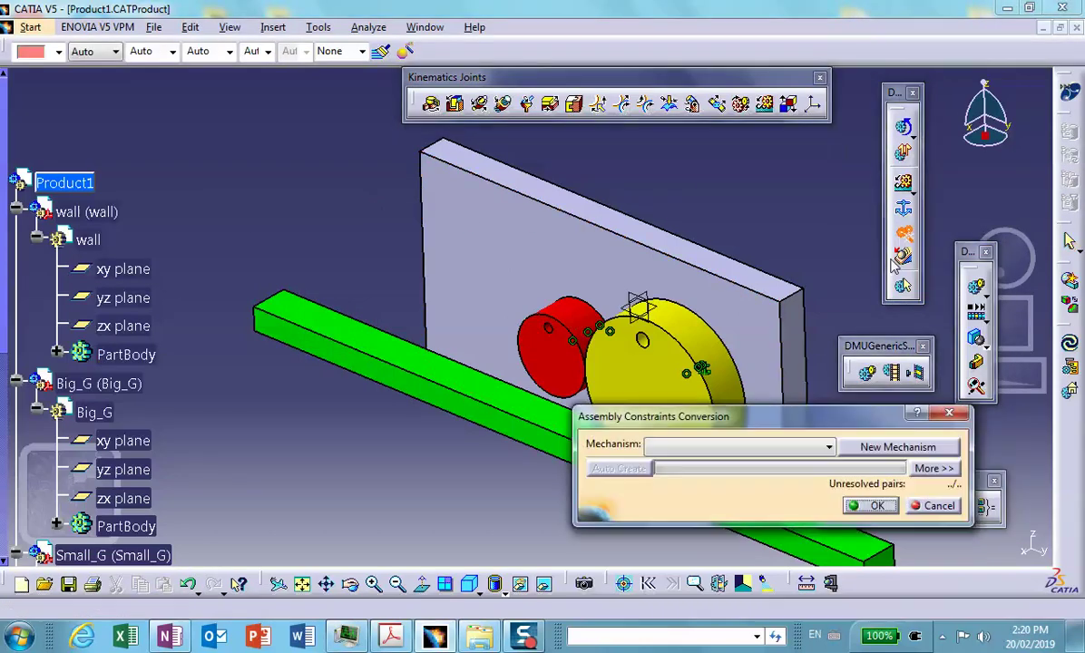
{"action": "left_click", "coordinate": [866, 446]}
{"action": "key", "text": "Return"}
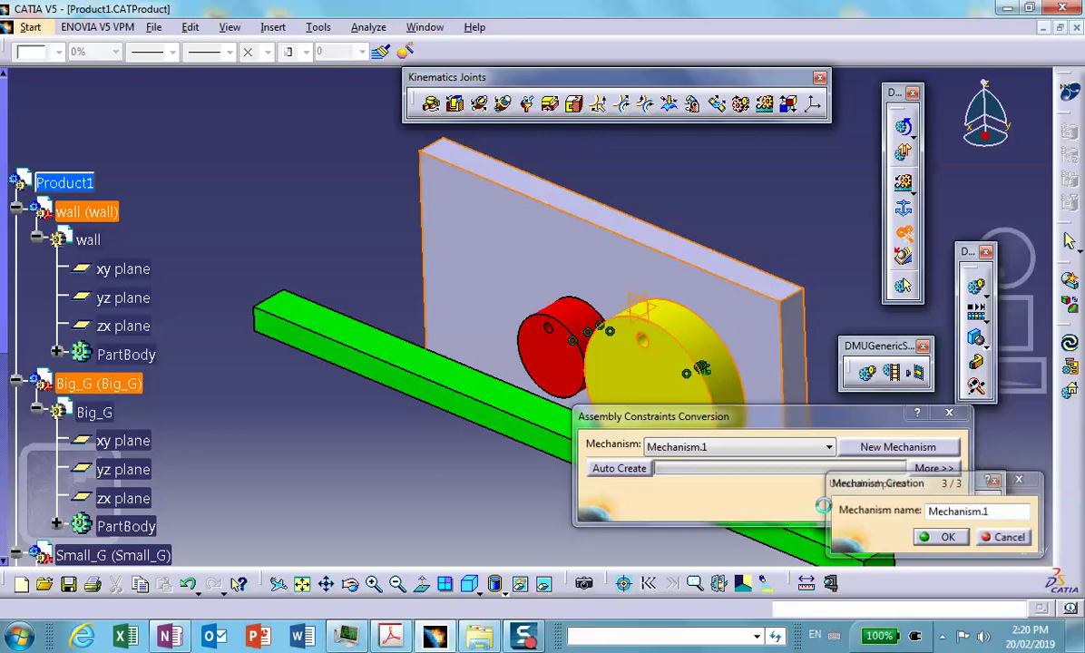
{"action": "left_click", "coordinate": [617, 468]}
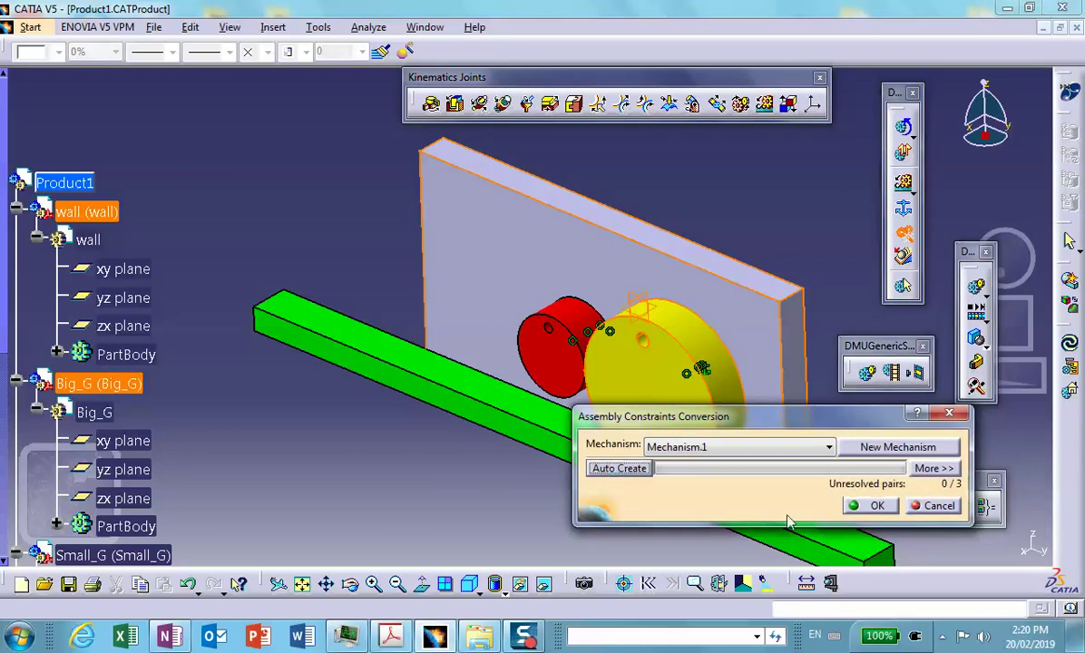
{"action": "left_click", "coordinate": [869, 505]}
Step: Expand Mechanism.1 in the specification tree and examine its joints against the wall, gears and rack in the model
{"action": "scroll", "coordinate": [184, 227], "scroll_direction": "down", "scroll_amount": 7}
{"action": "scroll", "coordinate": [190, 252], "scroll_direction": "down", "scroll_amount": 4}
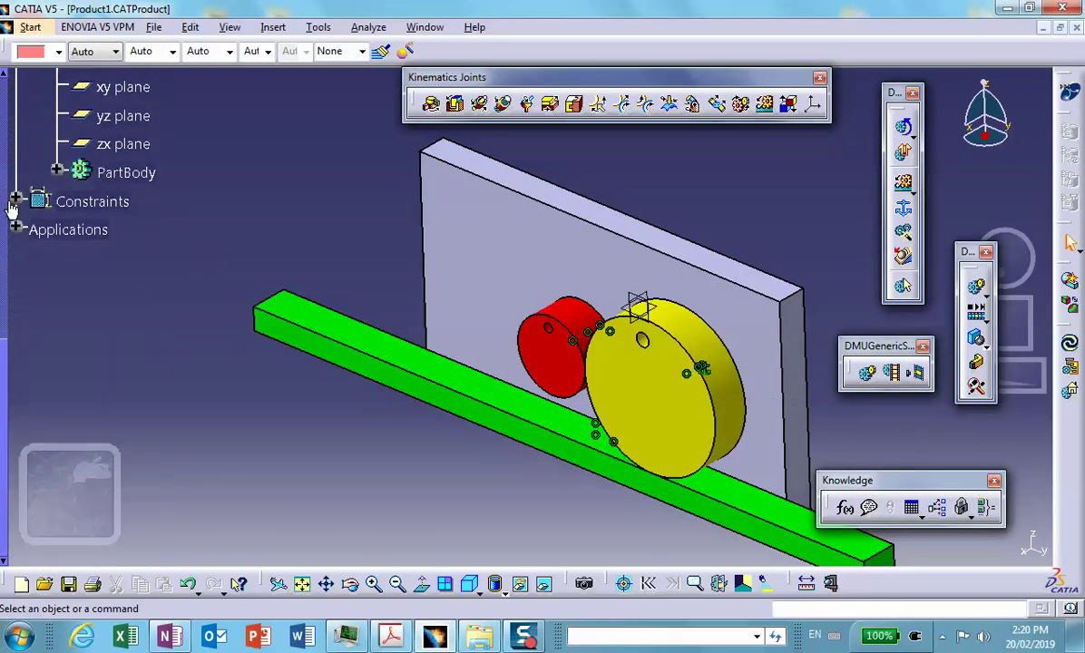
{"action": "left_click", "coordinate": [37, 257]}
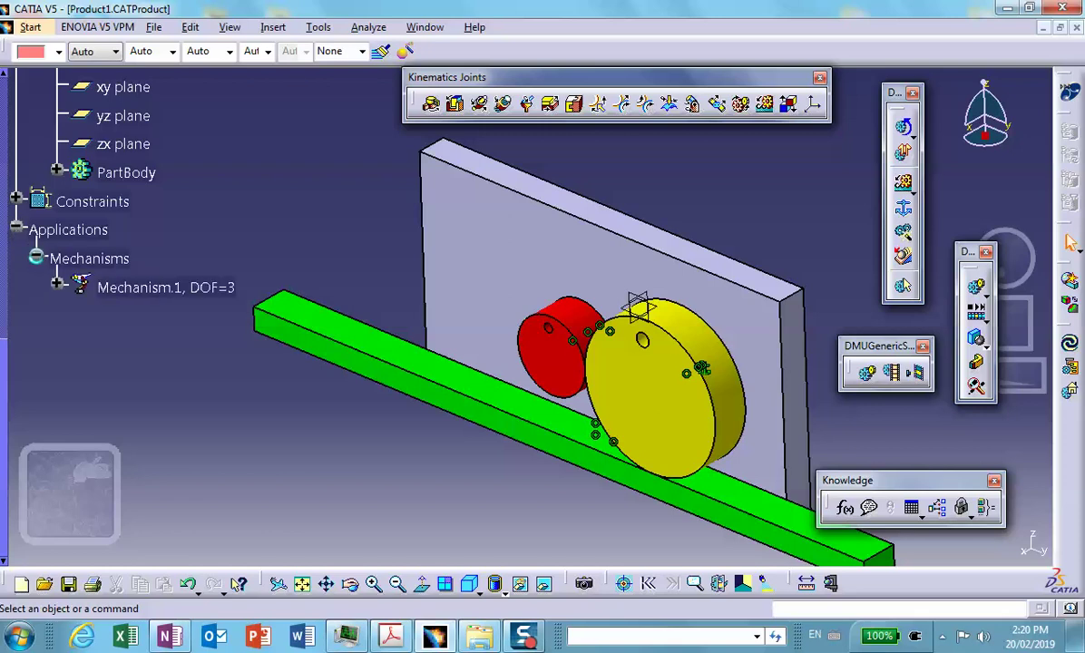
{"action": "left_click", "coordinate": [57, 288]}
{"action": "left_click", "coordinate": [78, 316]}
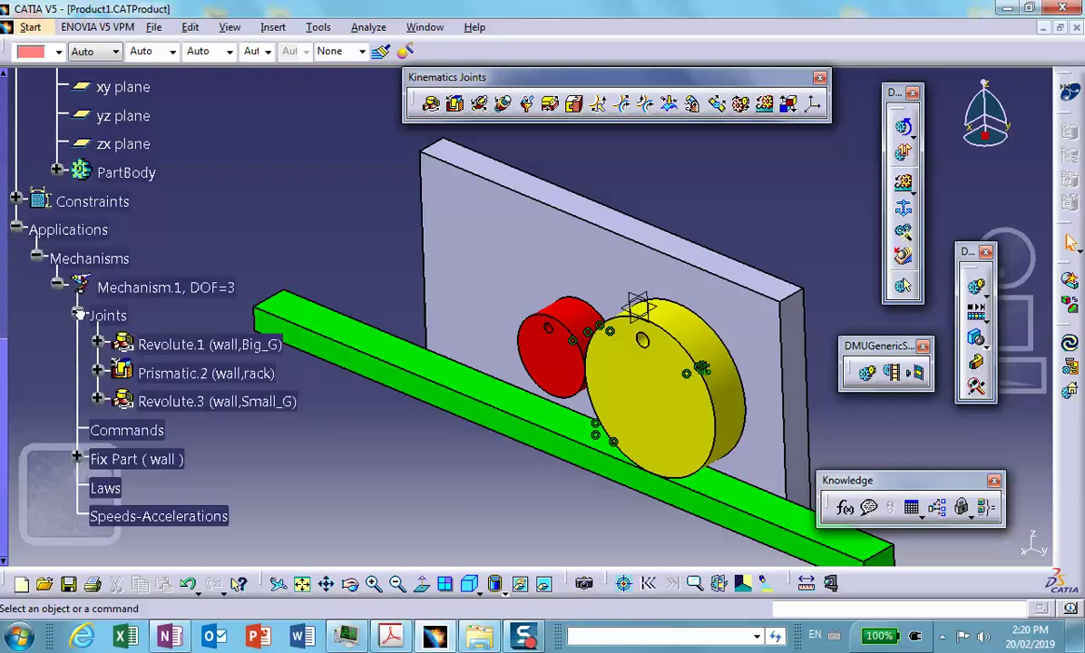
{"action": "middle_click_drag", "start_coordinate": [265, 256], "coordinate": [394, 197]}
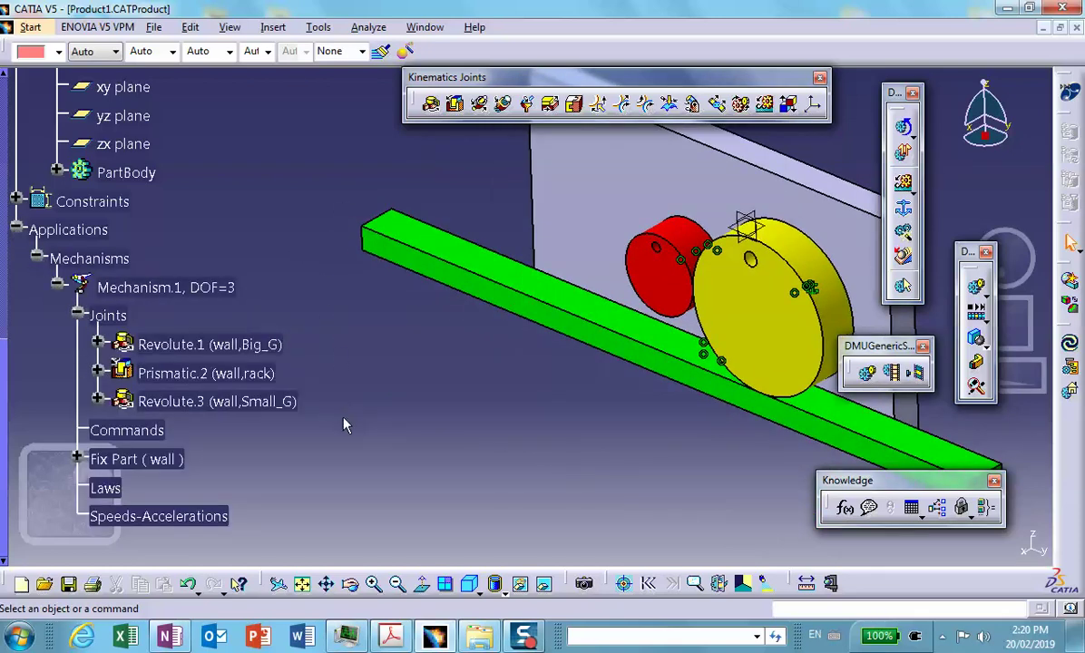
{"action": "middle_click_drag", "start_coordinate": [376, 394], "coordinate": [347, 465]}
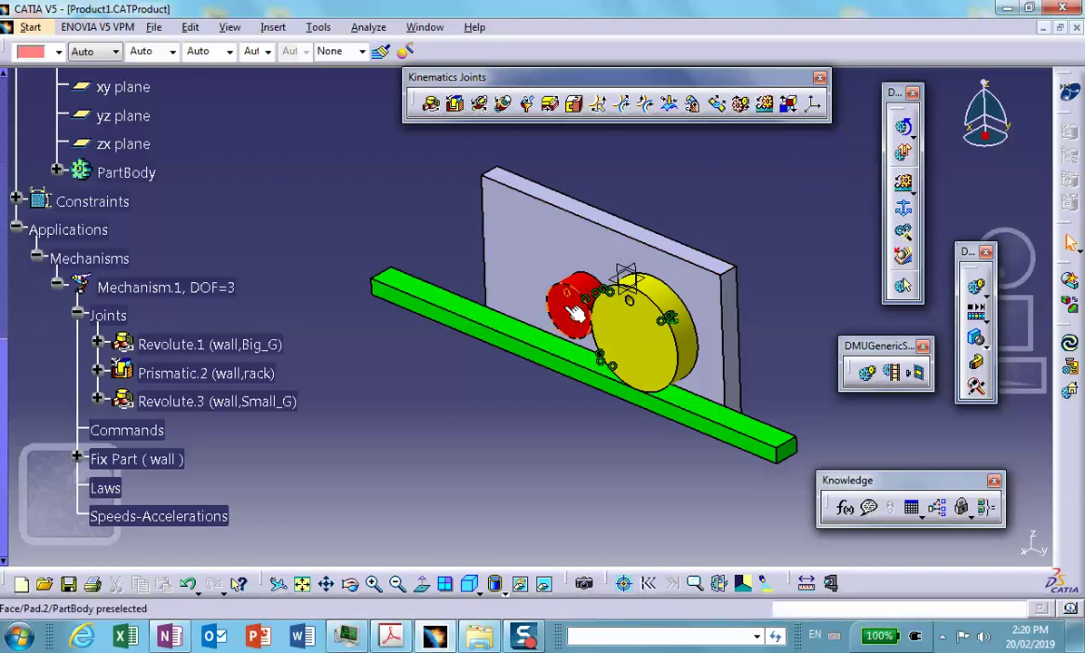
{"action": "middle_click_drag", "start_coordinate": [532, 279], "coordinate": [564, 252]}
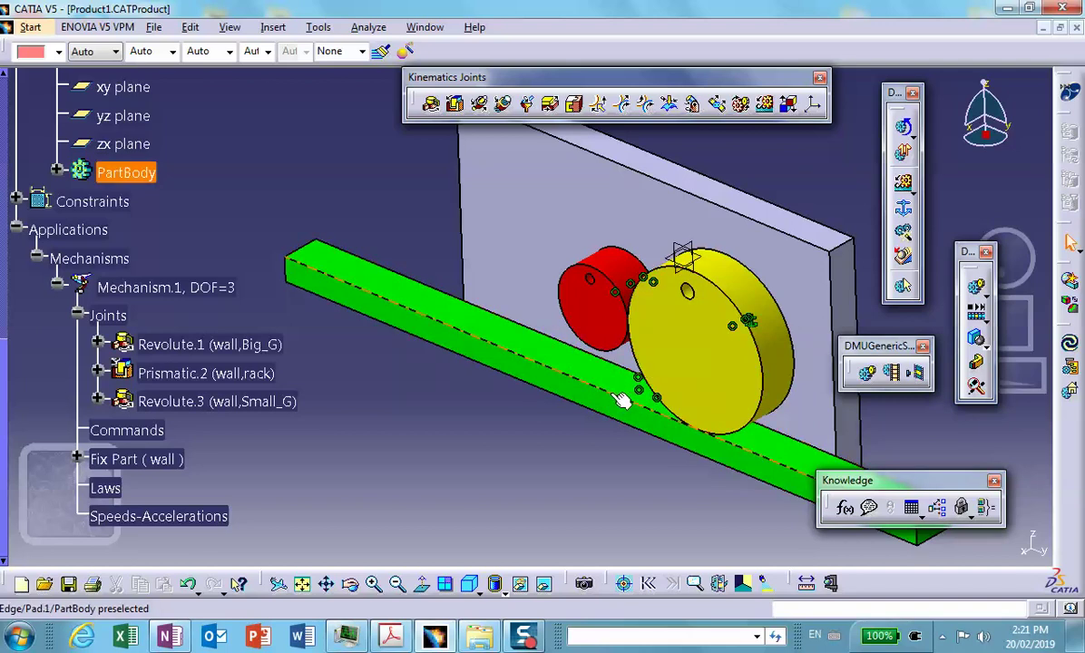
{"action": "middle_click_drag", "start_coordinate": [588, 378], "coordinate": [506, 419]}
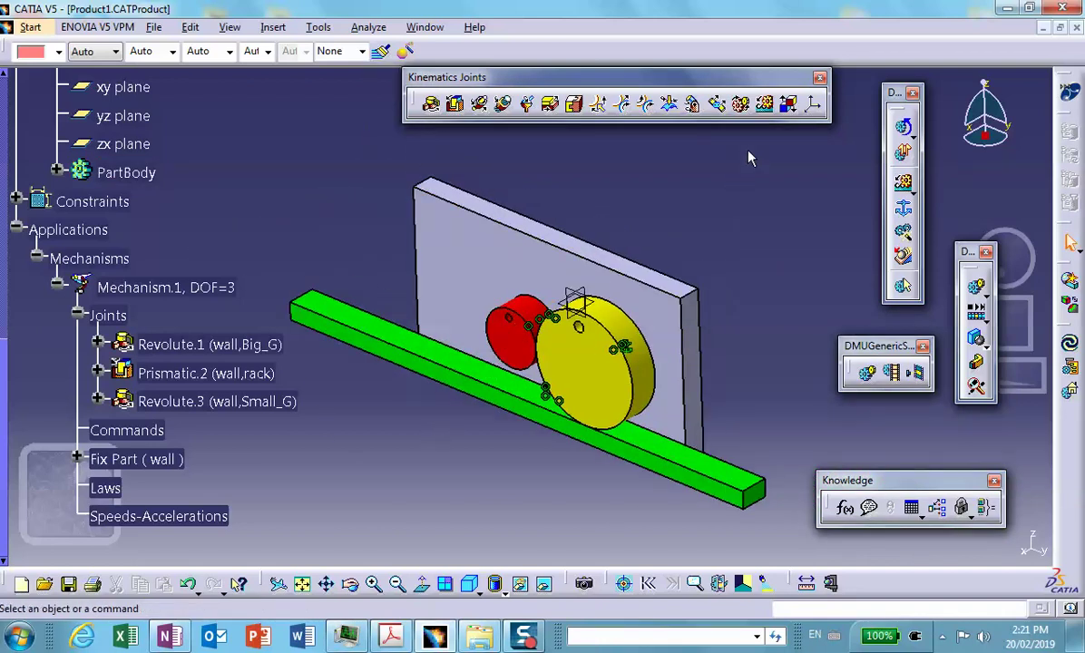
Step: Start a gear joint between Revolute.1 (wall, Big_G) and Revolute.3 (wall, Small_G) with opposite rotation directions
{"action": "left_click", "coordinate": [741, 105]}
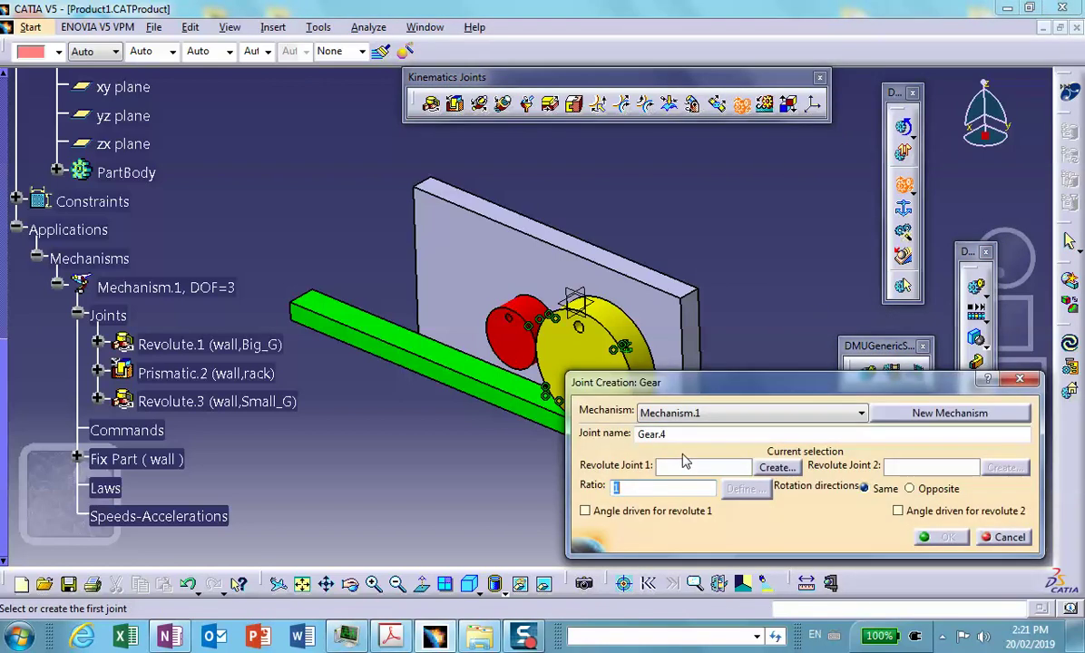
{"action": "left_click", "coordinate": [211, 344]}
{"action": "left_click", "coordinate": [219, 405]}
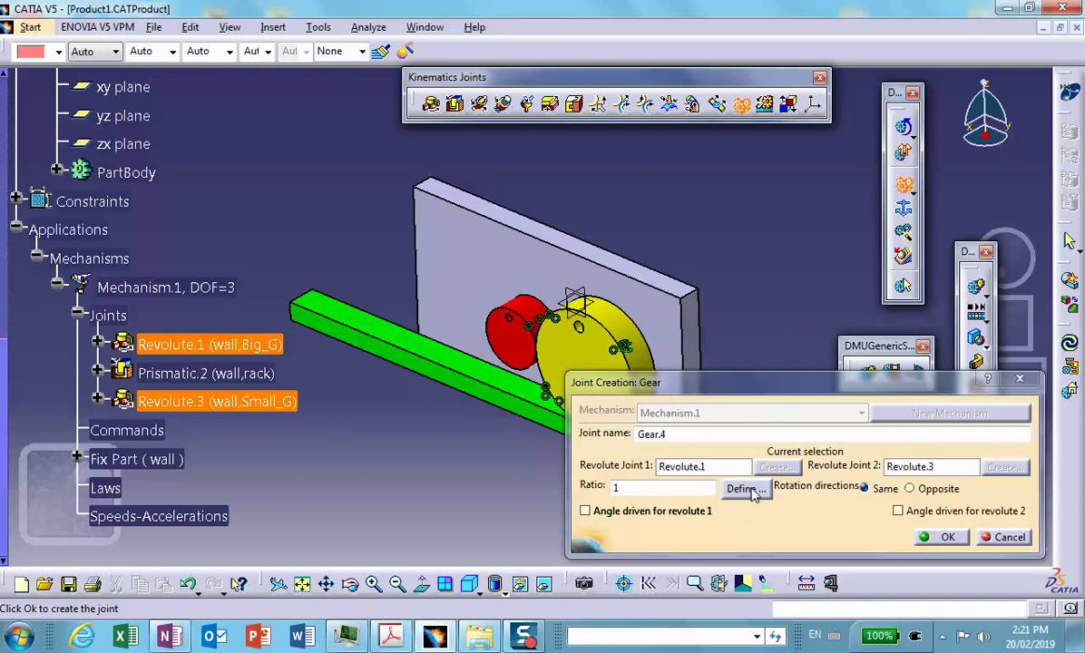
{"action": "left_click", "coordinate": [910, 489]}
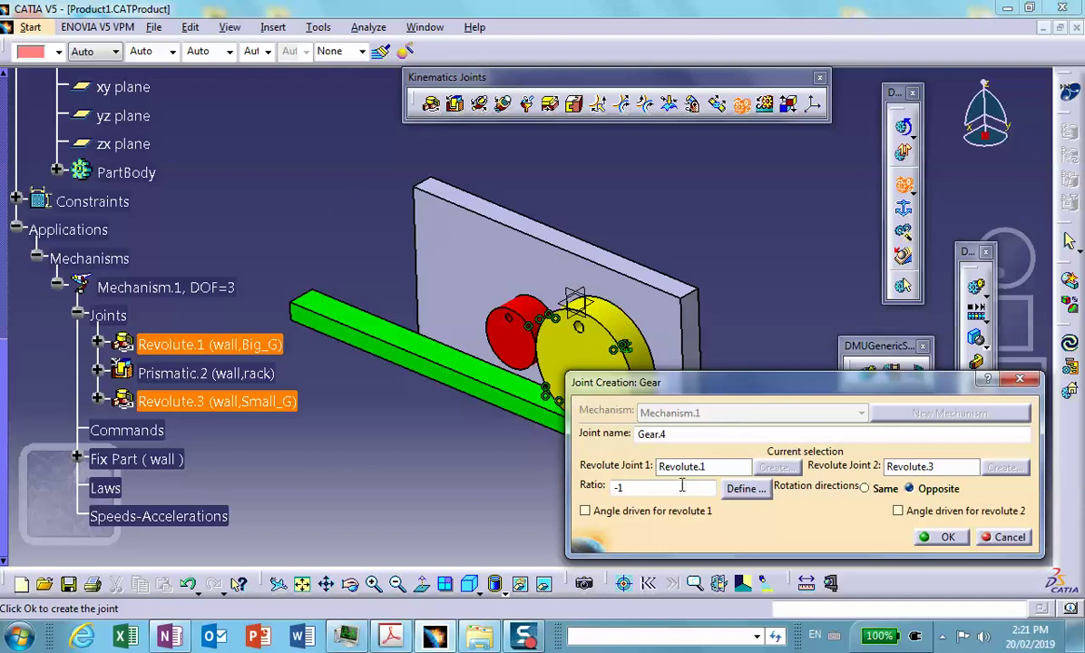
Step: Define the gear ratio from the outer circular edges of Big_G's and Small_G's discs, and create the gear joint
{"action": "left_click", "coordinate": [743, 490]}
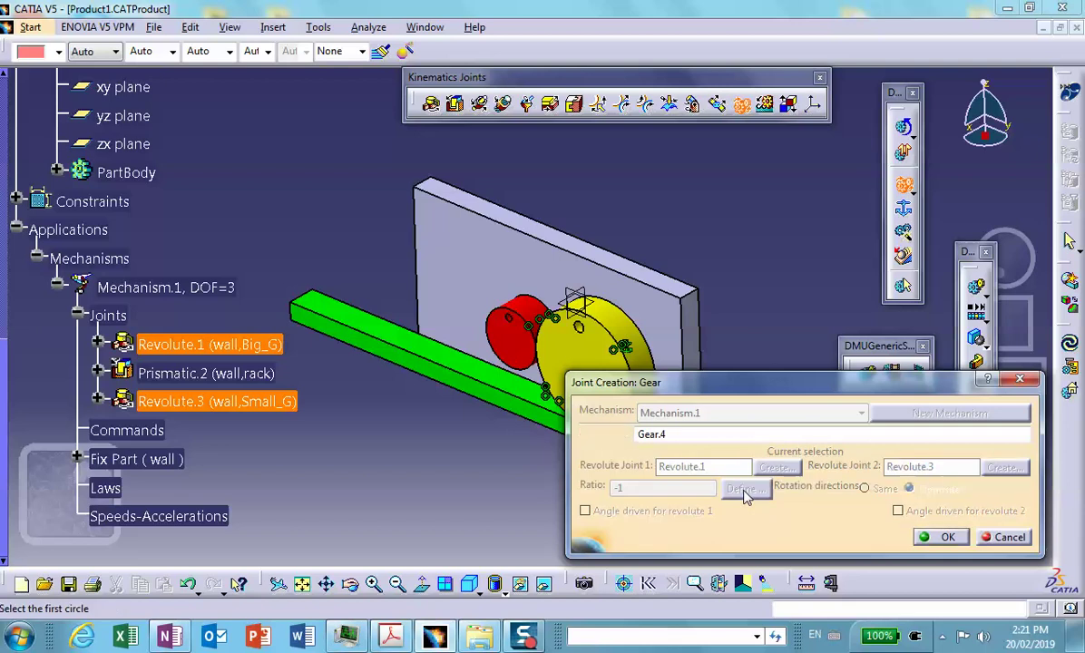
{"action": "middle_click_drag", "start_coordinate": [765, 290], "coordinate": [680, 231]}
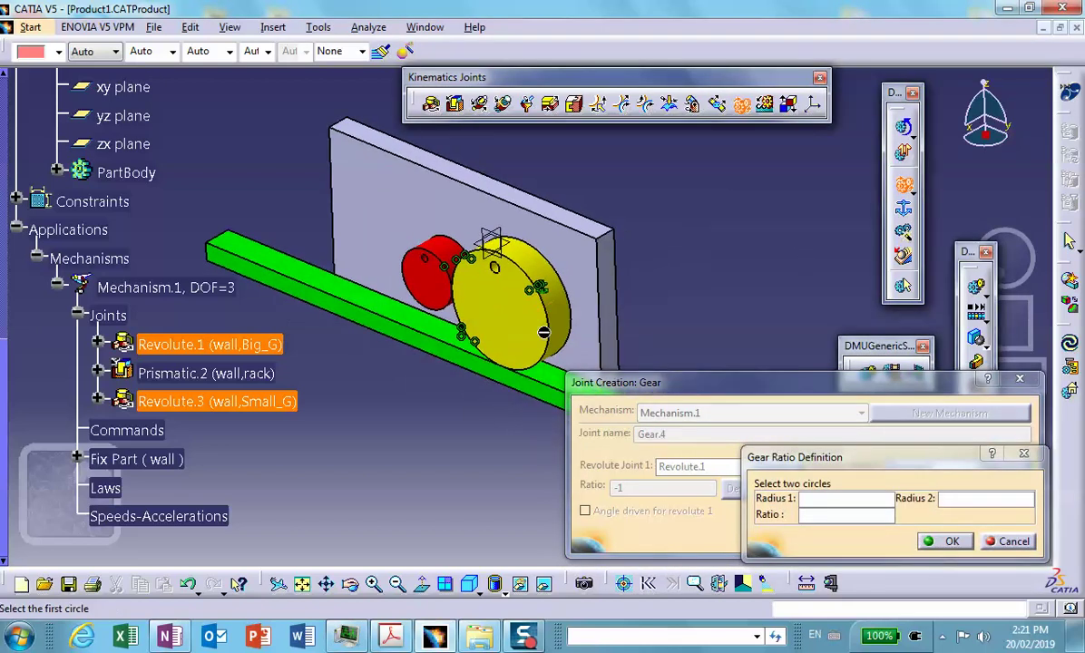
{"action": "left_click", "coordinate": [554, 312]}
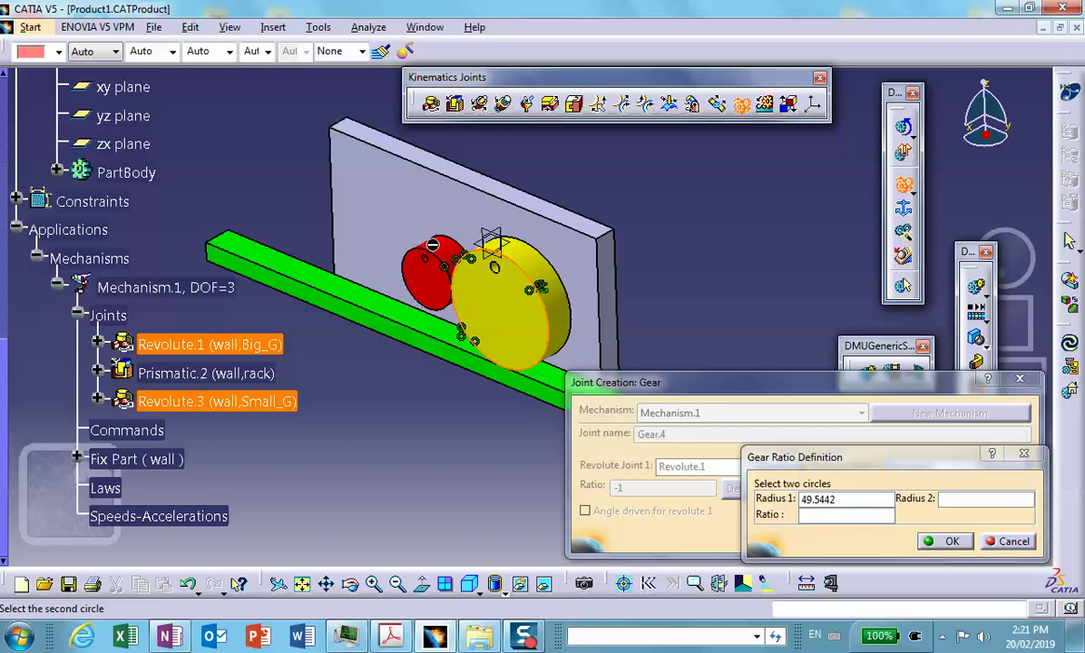
{"action": "left_click", "coordinate": [436, 255]}
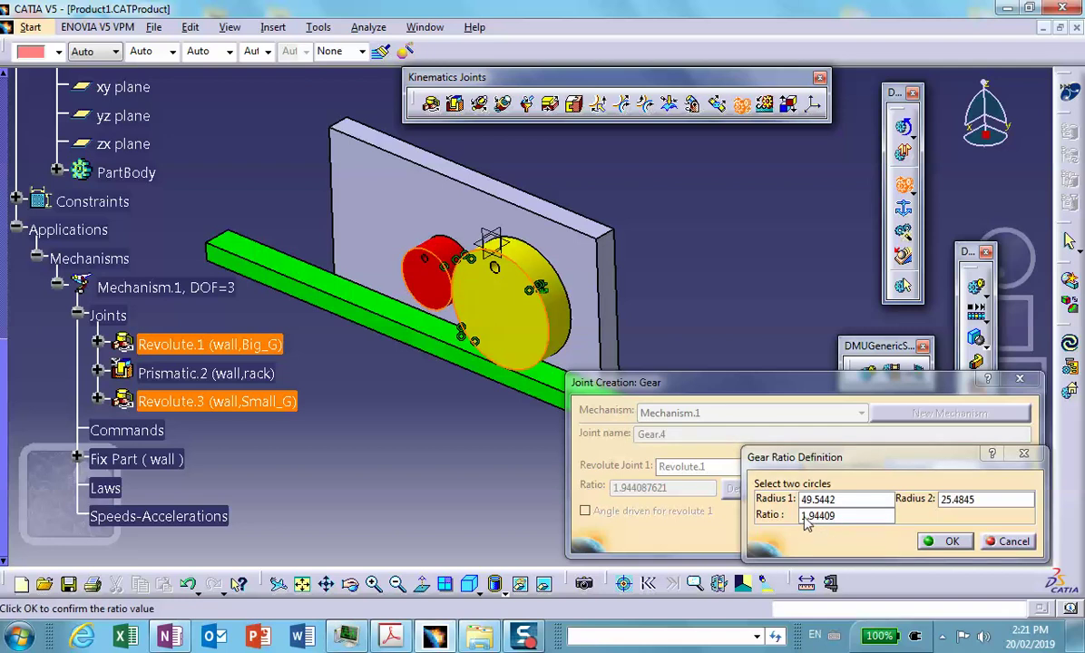
{"action": "left_click", "coordinate": [961, 542]}
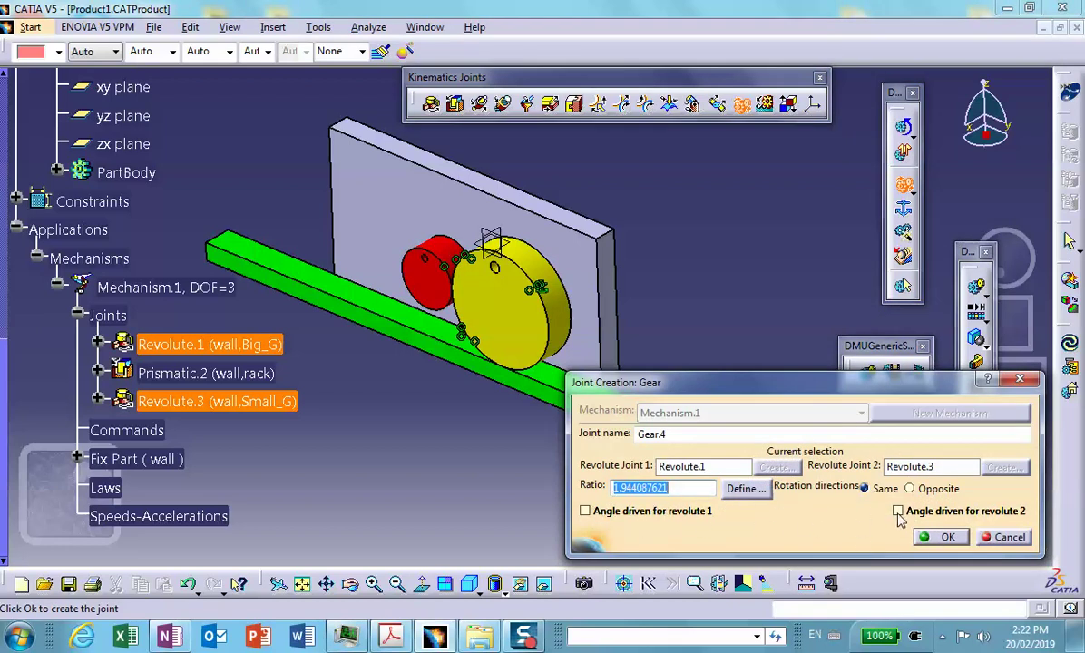
{"action": "left_click", "coordinate": [948, 538]}
Step: Start a rack joint with the wall–rack joint Prismatic.2 as its prismatic joint, and open creation of a new revolute joint for it
{"action": "middle_click_drag", "start_coordinate": [484, 397], "coordinate": [606, 348]}
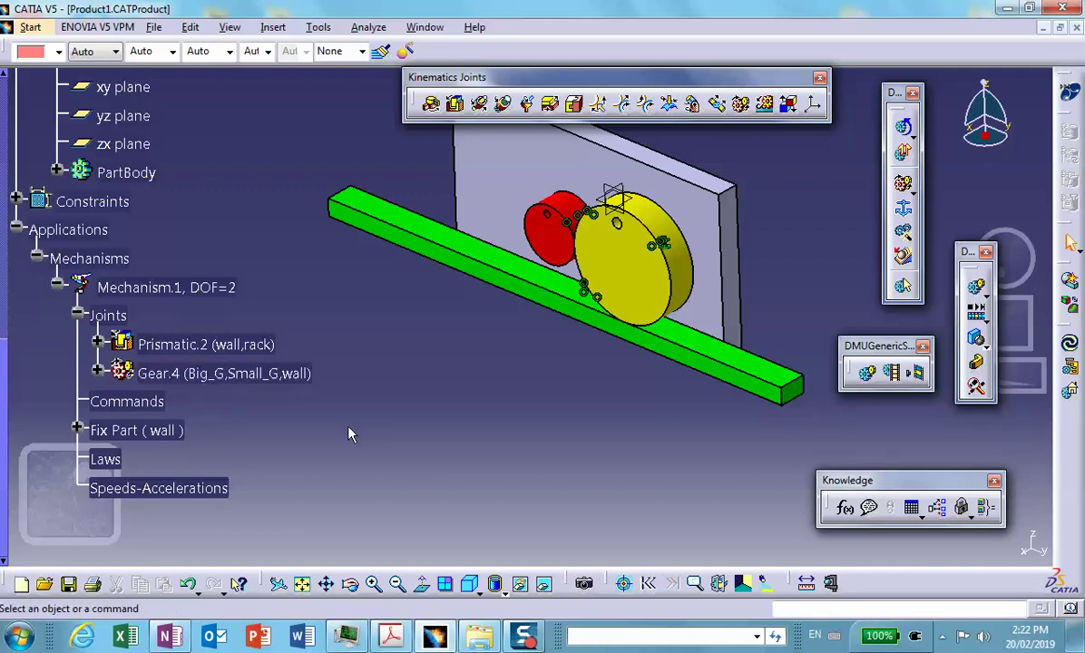
{"action": "left_click", "coordinate": [766, 106]}
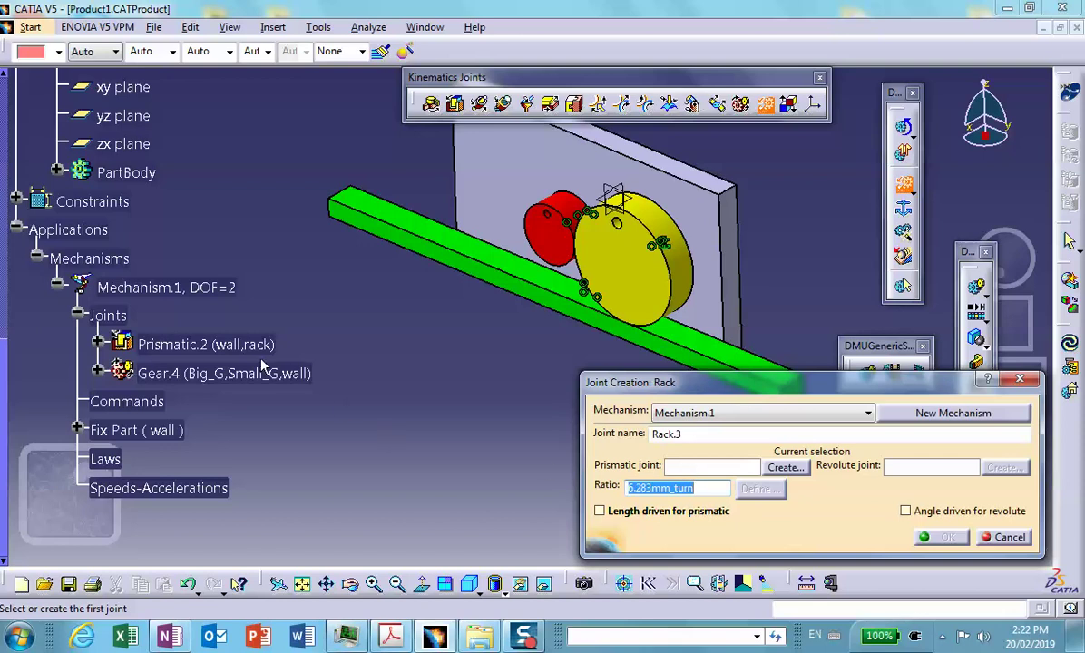
{"action": "left_click", "coordinate": [218, 345]}
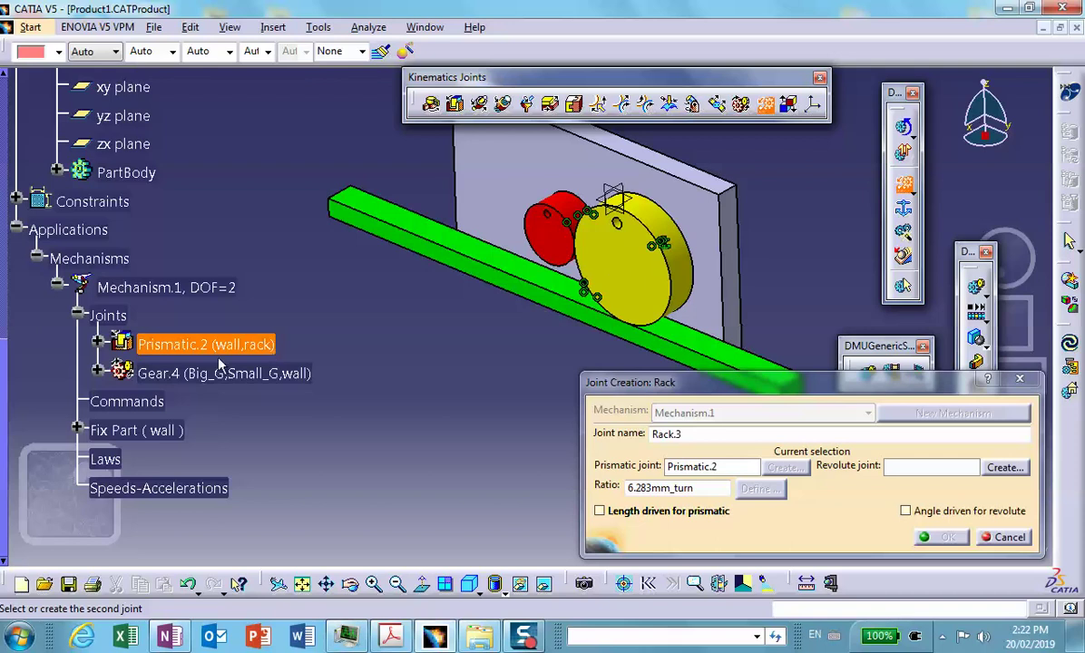
{"action": "left_click", "coordinate": [1003, 467]}
Step: Set the revolute joint's lines to Big_G's shaft axis and the wall's matching hole axis, hiding Big_G to reach the hole
{"action": "middle_click_drag", "start_coordinate": [778, 273], "coordinate": [787, 176]}
{"action": "middle_click_drag", "start_coordinate": [524, 308], "coordinate": [705, 224]}
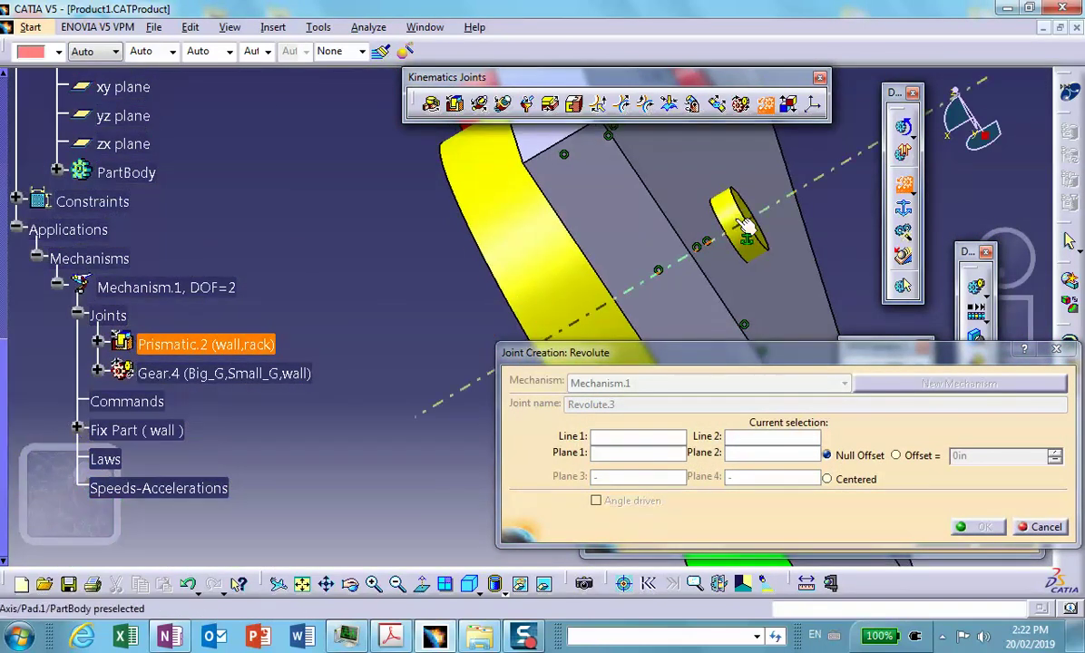
{"action": "left_click", "coordinate": [740, 223]}
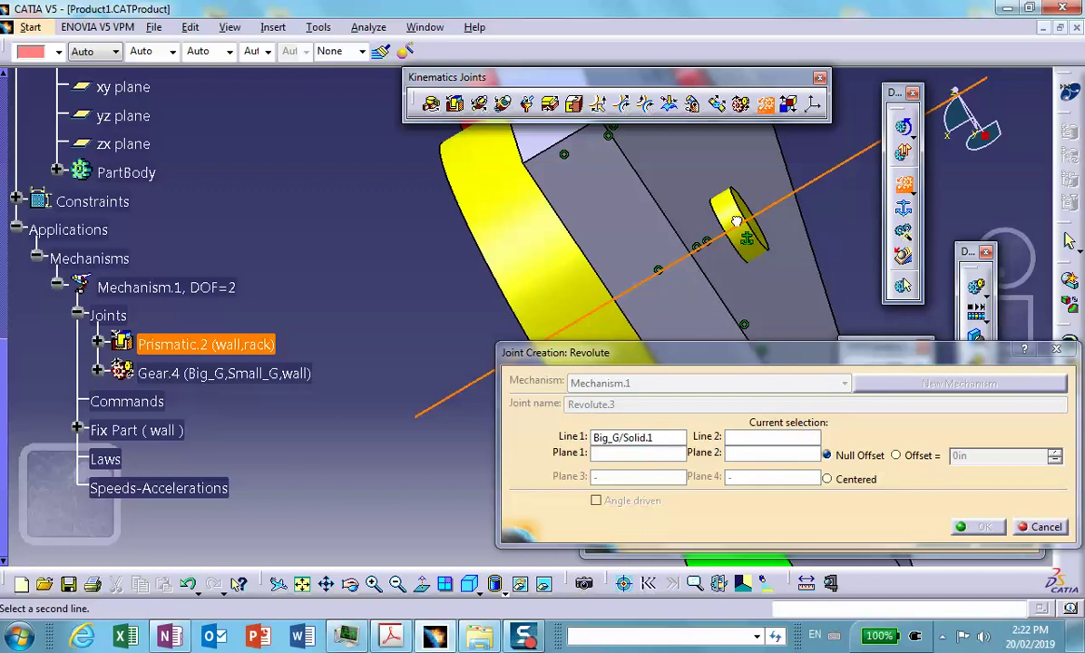
{"action": "right_click", "coordinate": [492, 197]}
{"action": "left_click", "coordinate": [526, 246]}
{"action": "middle_click_drag", "start_coordinate": [760, 250], "coordinate": [592, 259]}
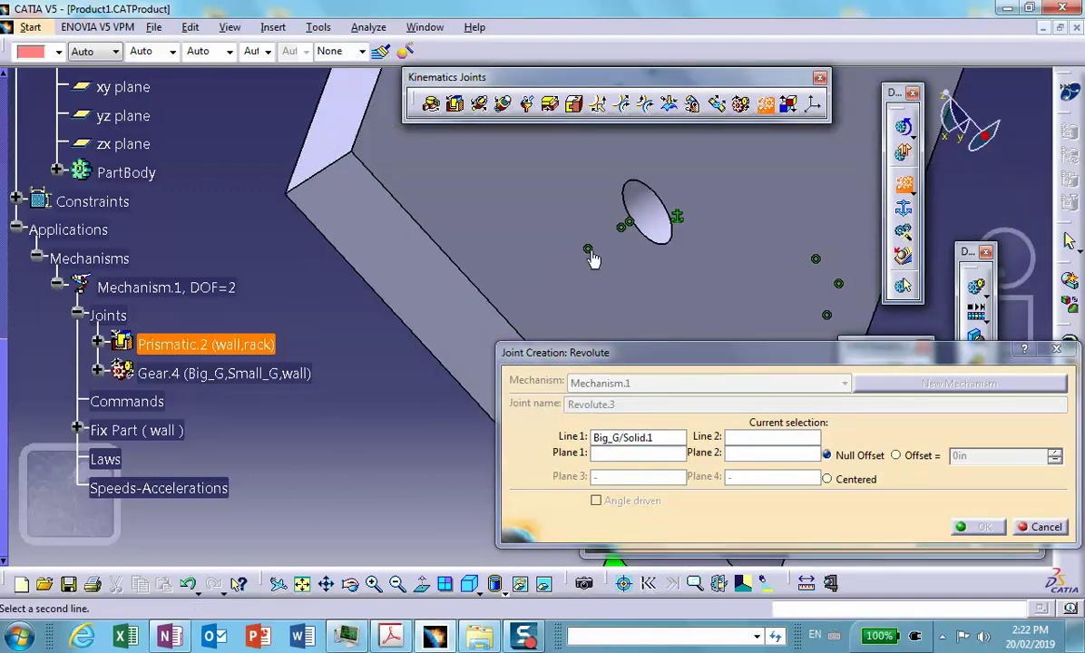
{"action": "left_click", "coordinate": [626, 200]}
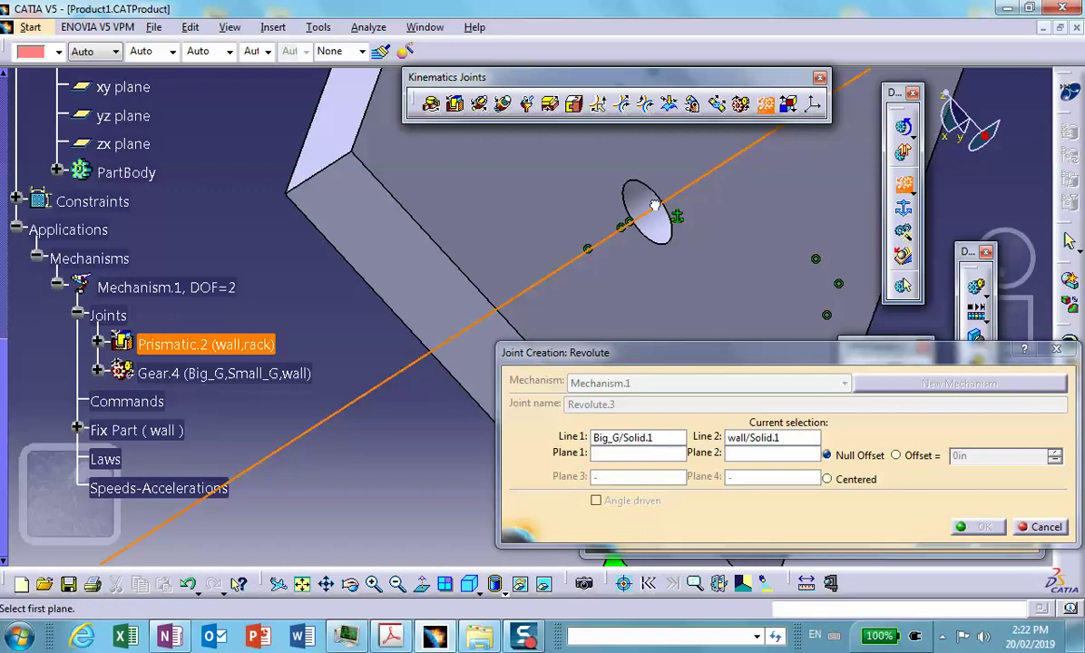
Step: Bring the hidden Big_G back from the hidden space and return to the visible space
{"action": "left_click", "coordinate": [763, 583]}
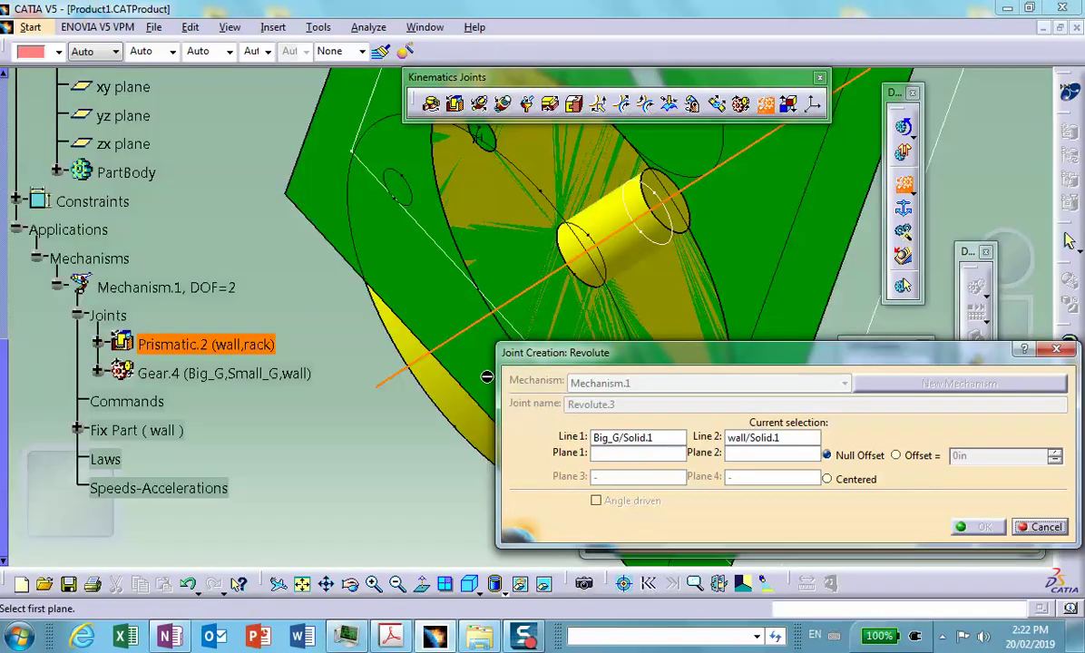
{"action": "right_click", "coordinate": [444, 407]}
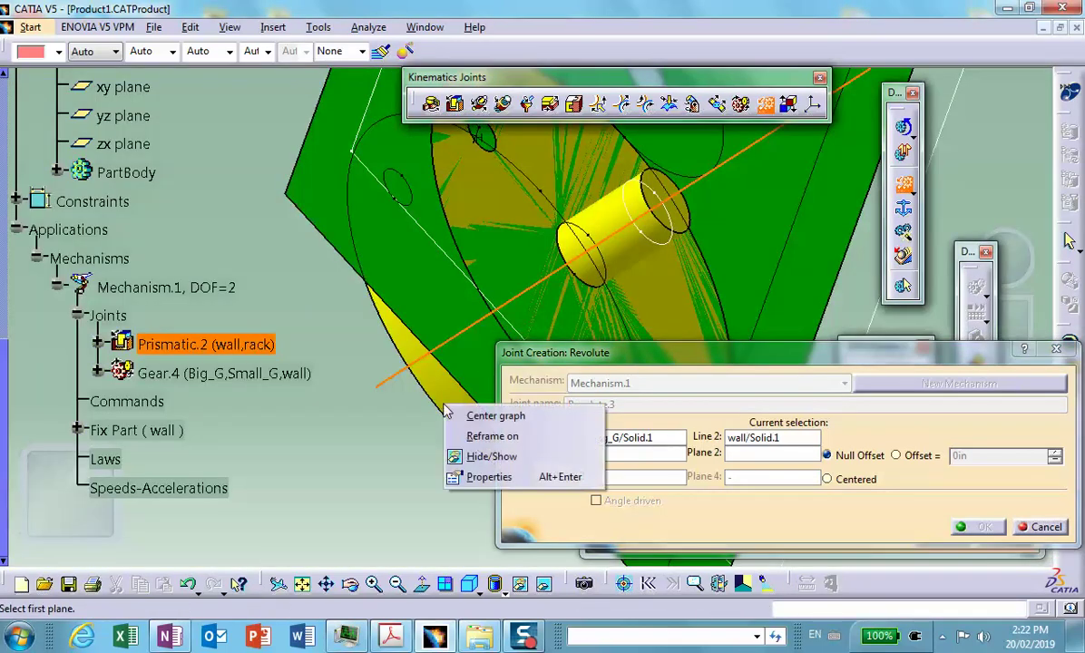
{"action": "left_click", "coordinate": [473, 456]}
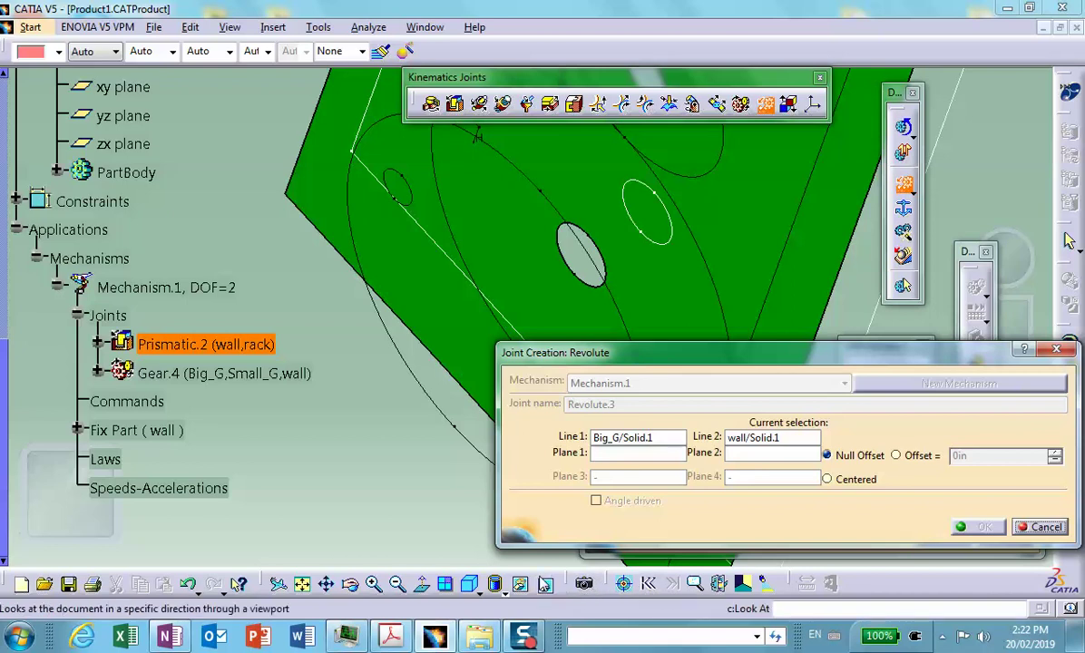
{"action": "left_click", "coordinate": [764, 583]}
Step: Set the revolute joint's planes to Big_G's shaft end face and the wall's rear face with the Offset option, and create it
{"action": "middle_click_drag", "start_coordinate": [464, 433], "coordinate": [542, 271]}
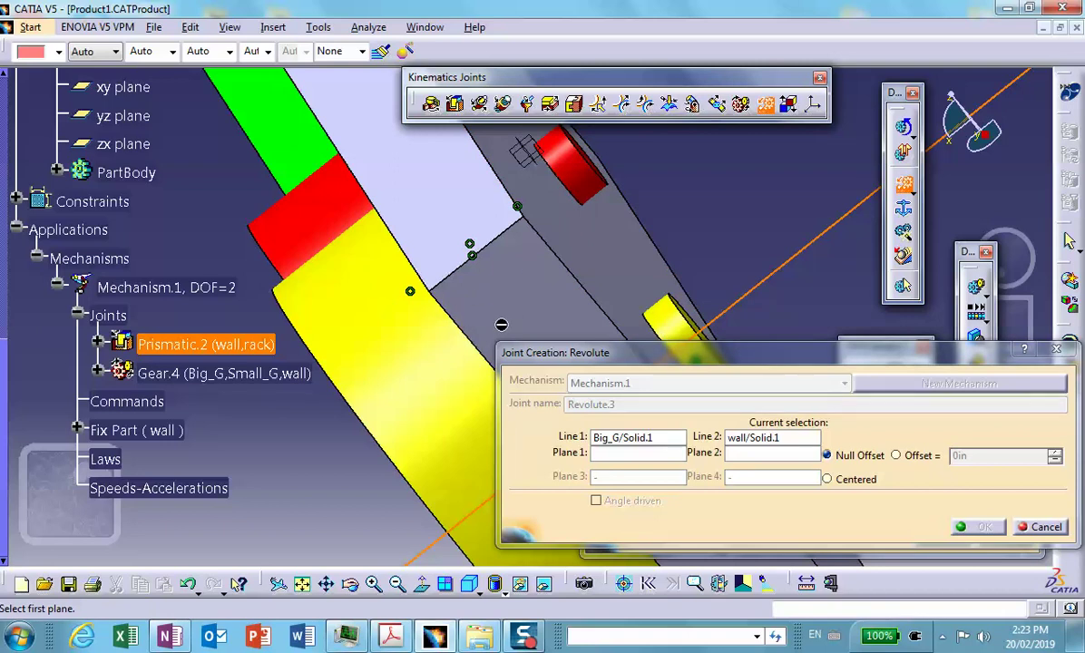
{"action": "middle_click_drag", "start_coordinate": [493, 328], "coordinate": [673, 278]}
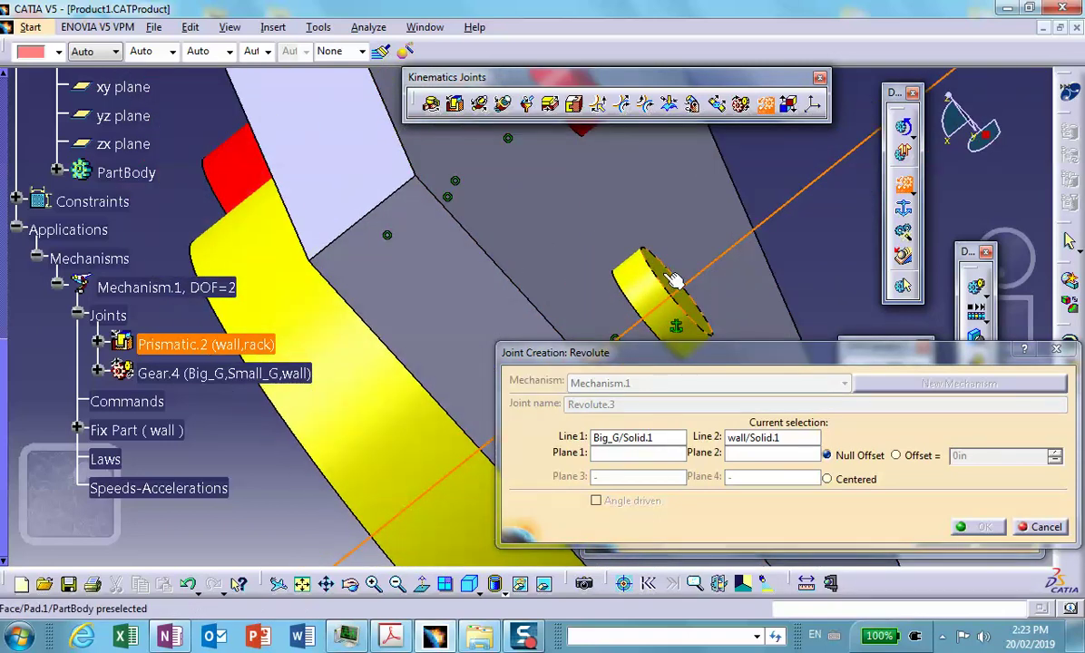
{"action": "left_click", "coordinate": [671, 279]}
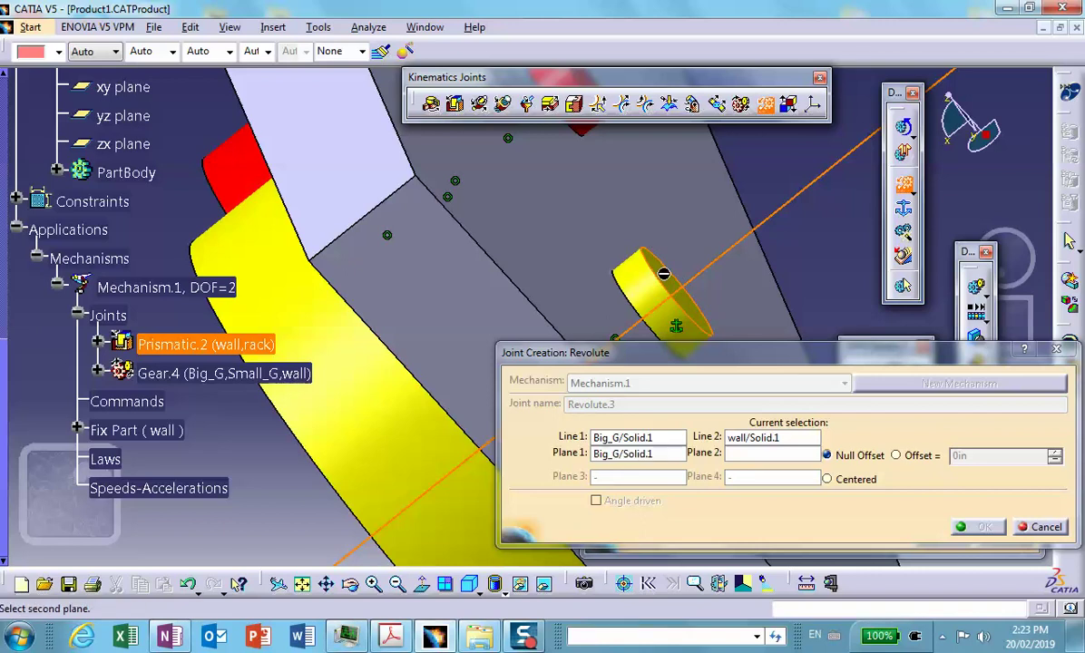
{"action": "left_click", "coordinate": [528, 227]}
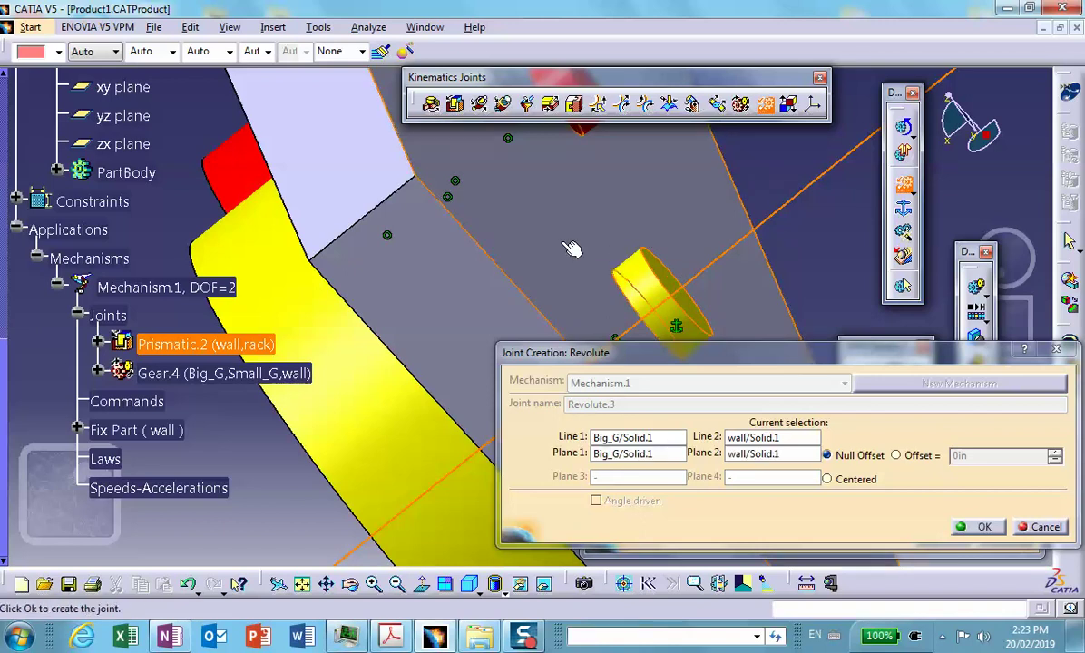
{"action": "left_click", "coordinate": [895, 456]}
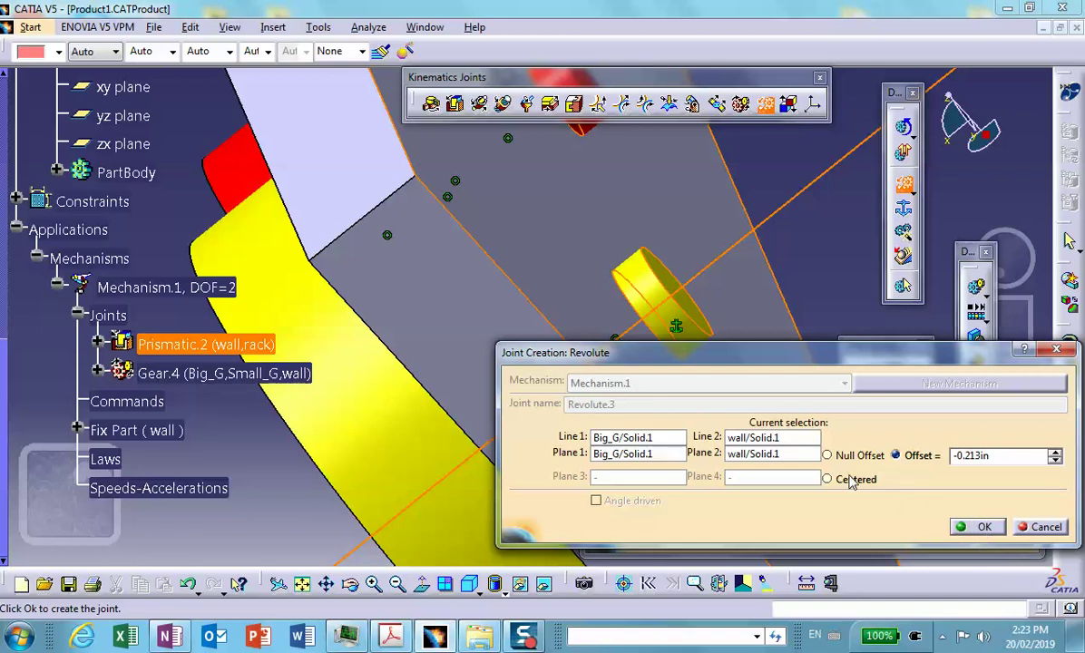
{"action": "left_click", "coordinate": [977, 526]}
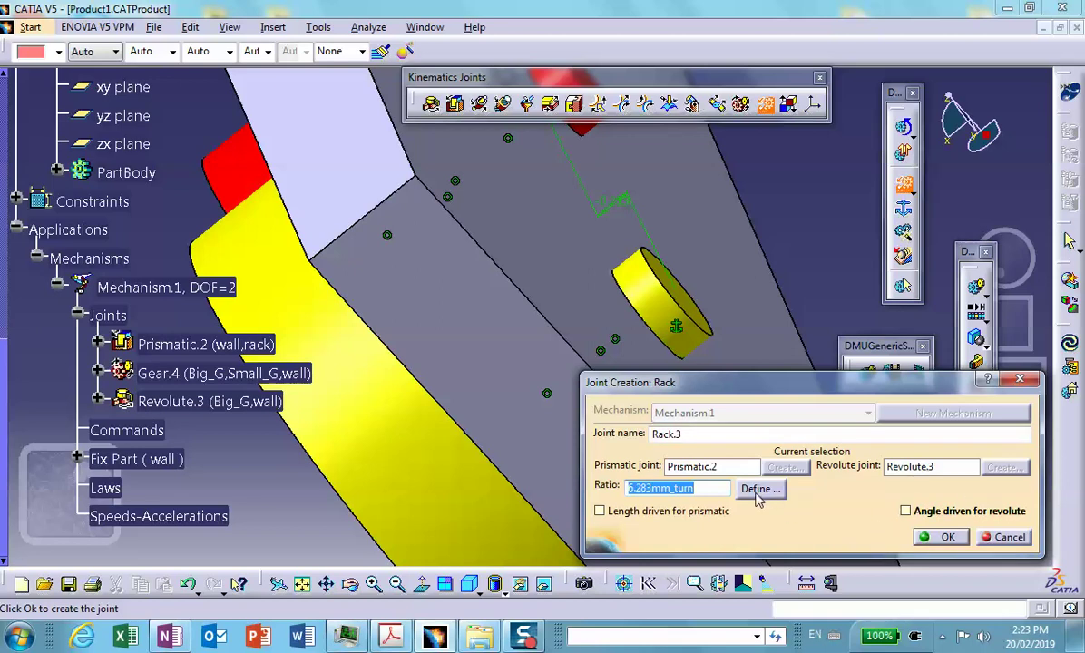
{"action": "middle_click_drag", "start_coordinate": [366, 319], "coordinate": [448, 194]}
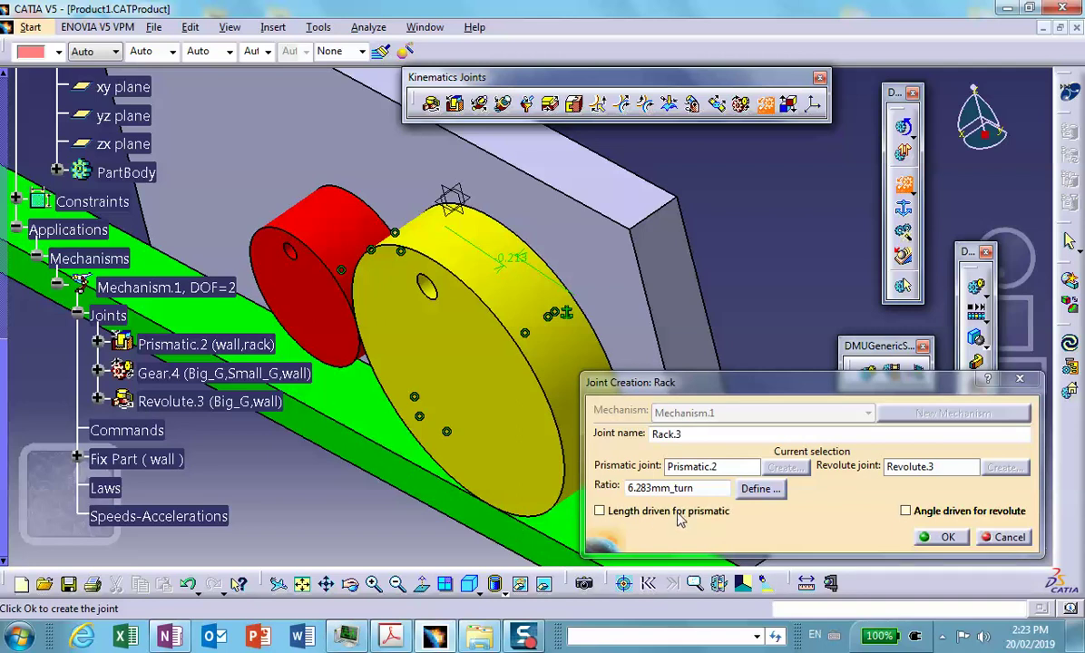
Step: Define the rack joint's ratio from Big_G's circular front edge and create the joint
{"action": "left_click", "coordinate": [760, 490]}
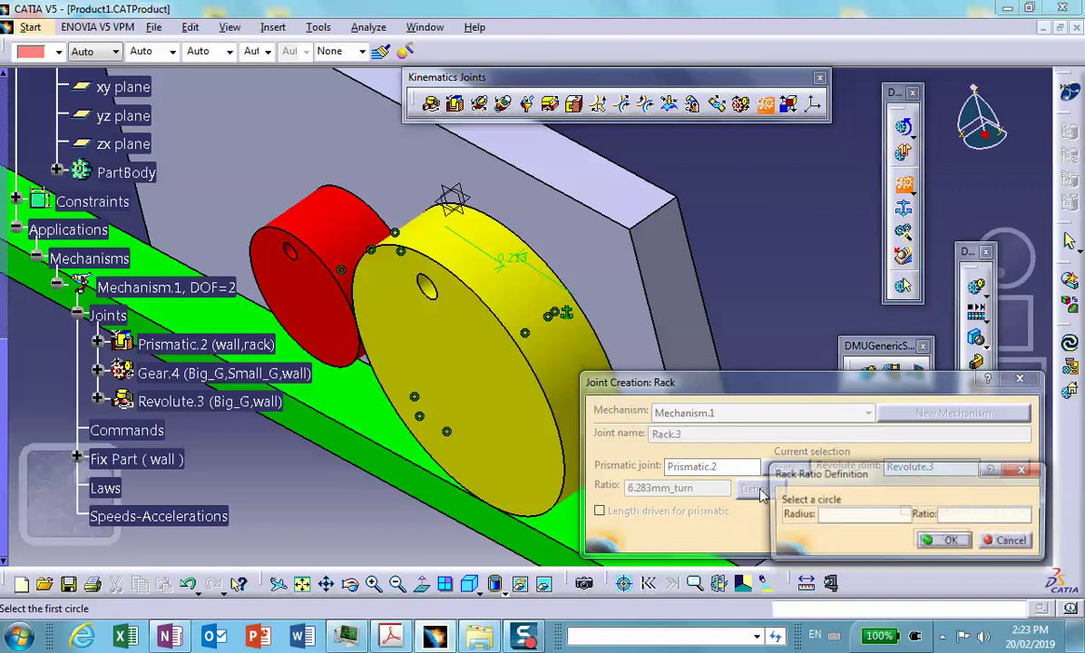
{"action": "left_click", "coordinate": [487, 289]}
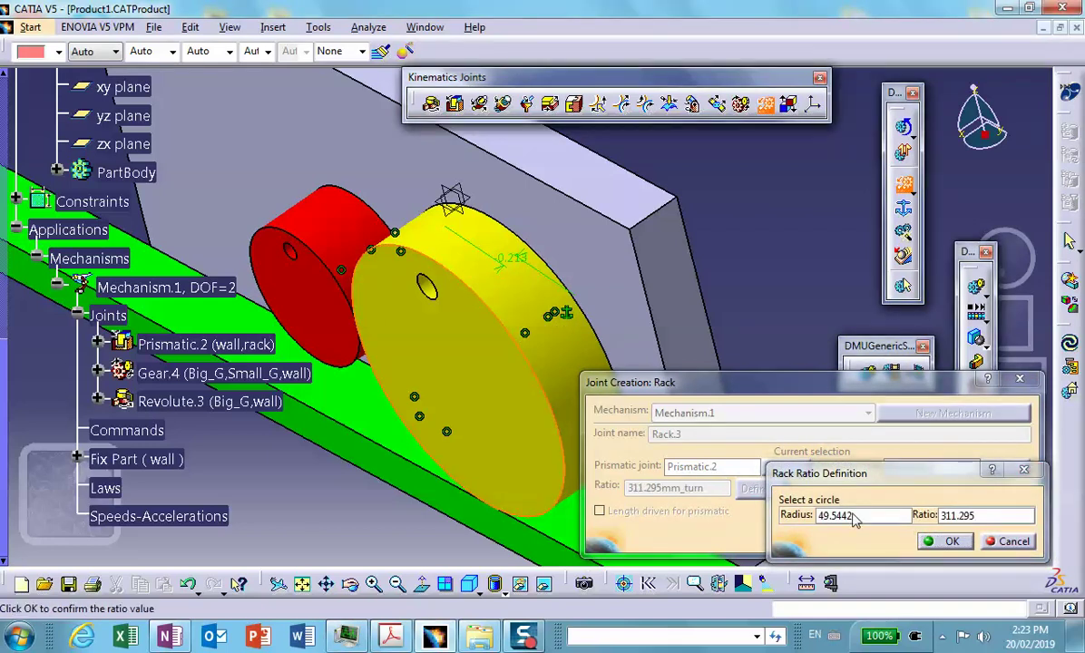
{"action": "left_click", "coordinate": [947, 542]}
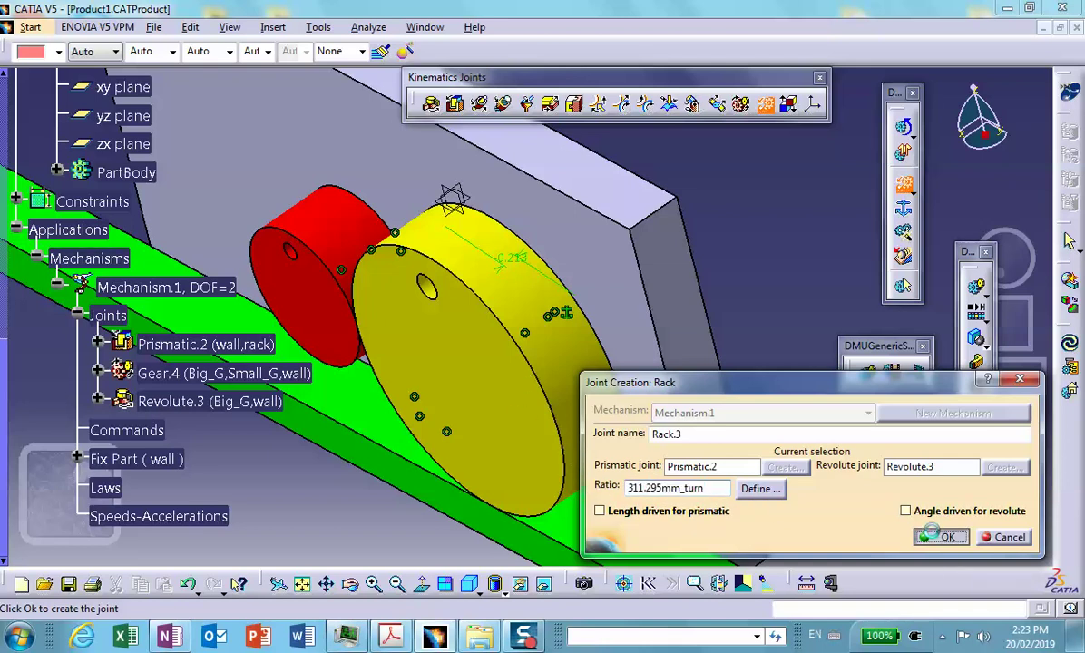
{"action": "left_click", "coordinate": [939, 537]}
{"action": "middle_click_drag", "start_coordinate": [435, 345], "coordinate": [447, 292]}
{"action": "left_click", "coordinate": [158, 293]}
{"action": "left_click", "coordinate": [97, 290]}
{"action": "left_click", "coordinate": [168, 295]}
{"action": "left_click", "coordinate": [232, 352]}
{"action": "left_click", "coordinate": [298, 492]}
{"action": "left_click", "coordinate": [231, 297]}
Step: Open the Gear.4 joint for editing and try the angle-driven option on revolute 1, then switch it off
{"action": "double_click", "coordinate": [216, 299]}
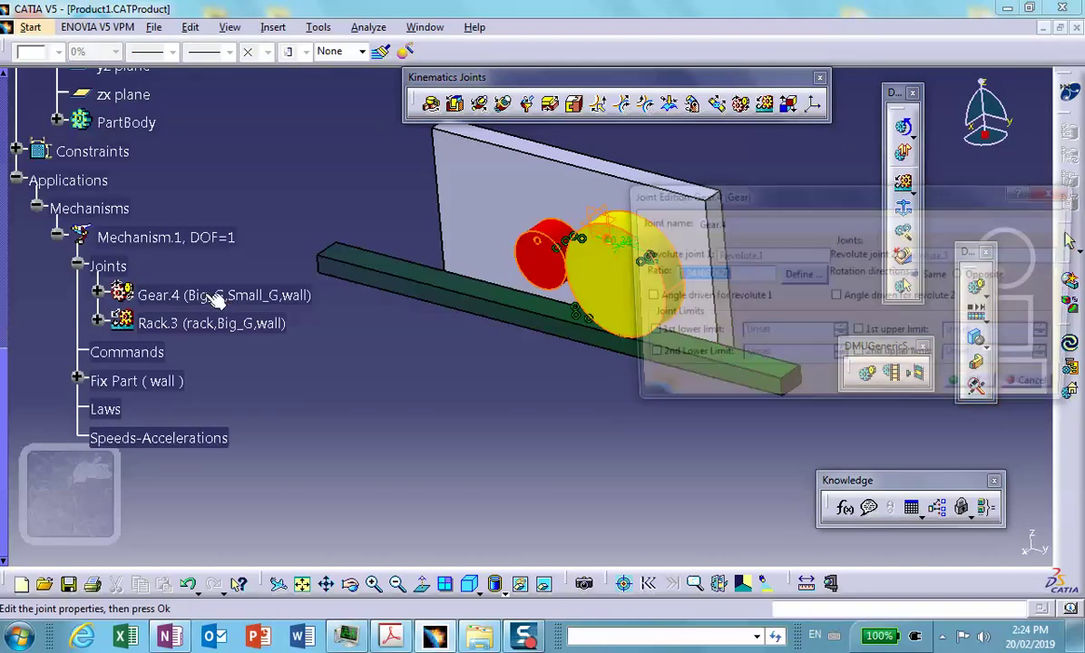
{"action": "middle_click_drag", "start_coordinate": [379, 465], "coordinate": [471, 427]}
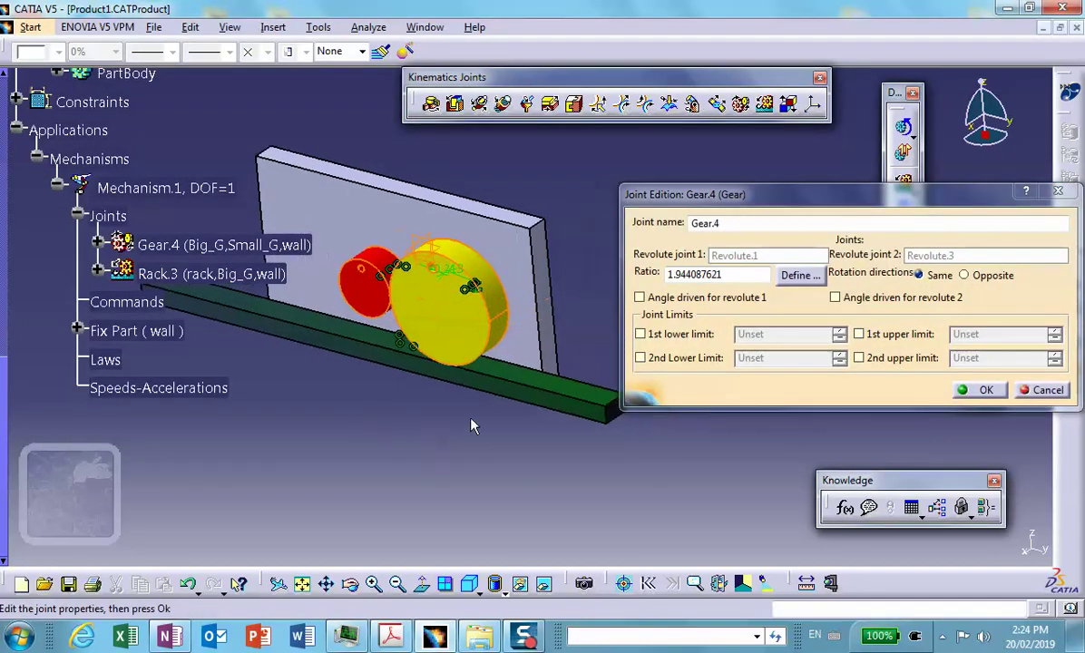
{"action": "left_click", "coordinate": [639, 298]}
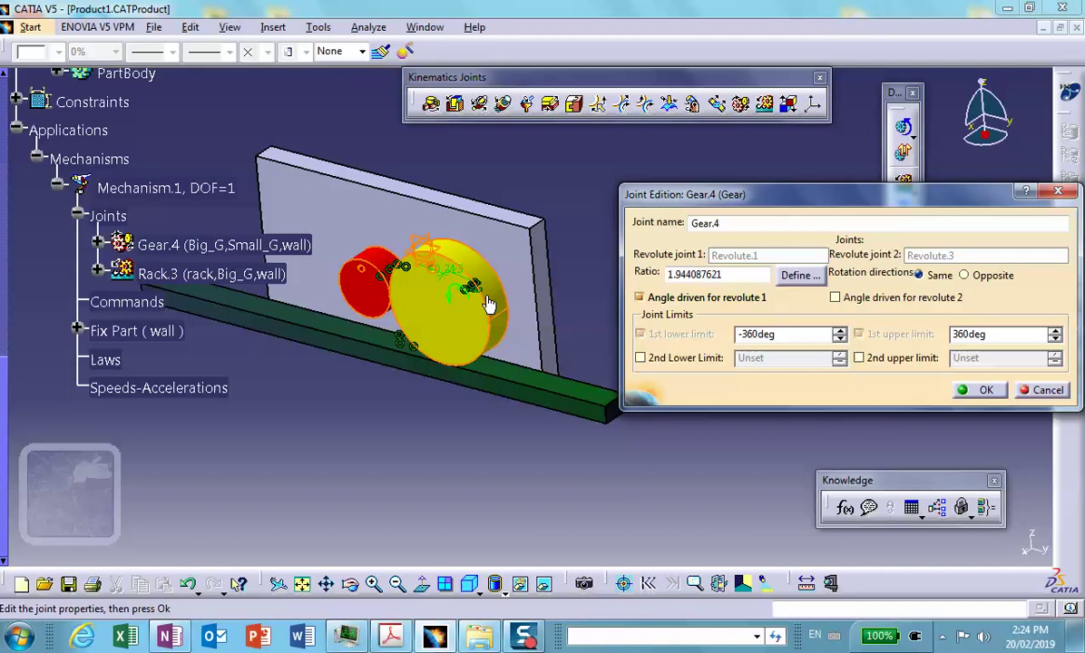
{"action": "left_click", "coordinate": [640, 297]}
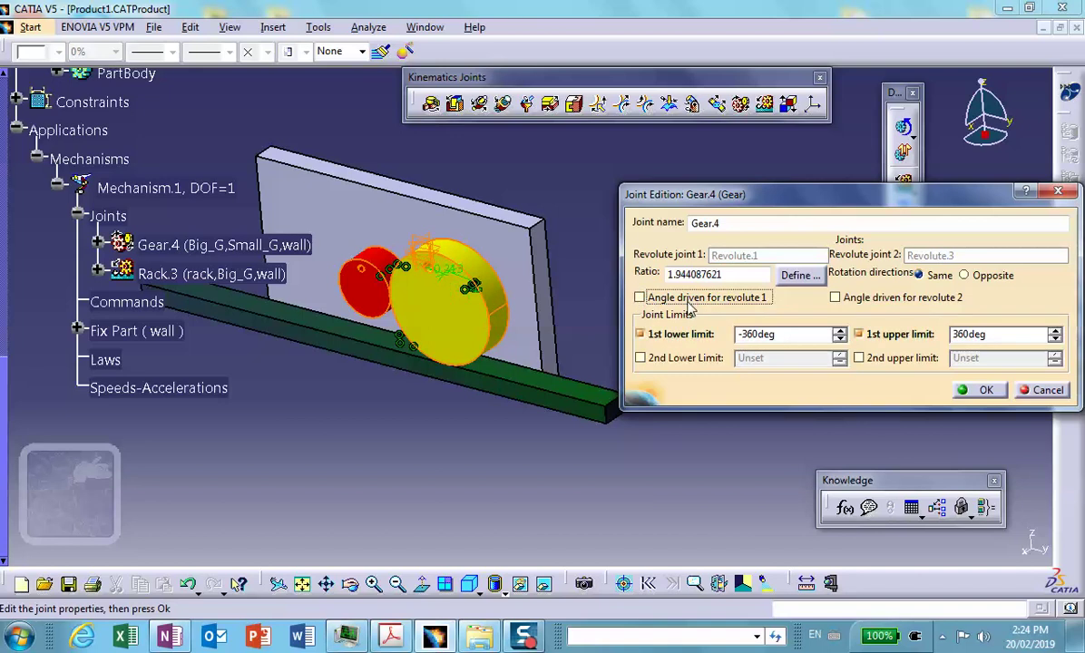
Step: Make the gear joint angle driven for revolute 2, set the 1st lower limit to 0, and accept the joint edits
{"action": "left_click", "coordinate": [834, 297]}
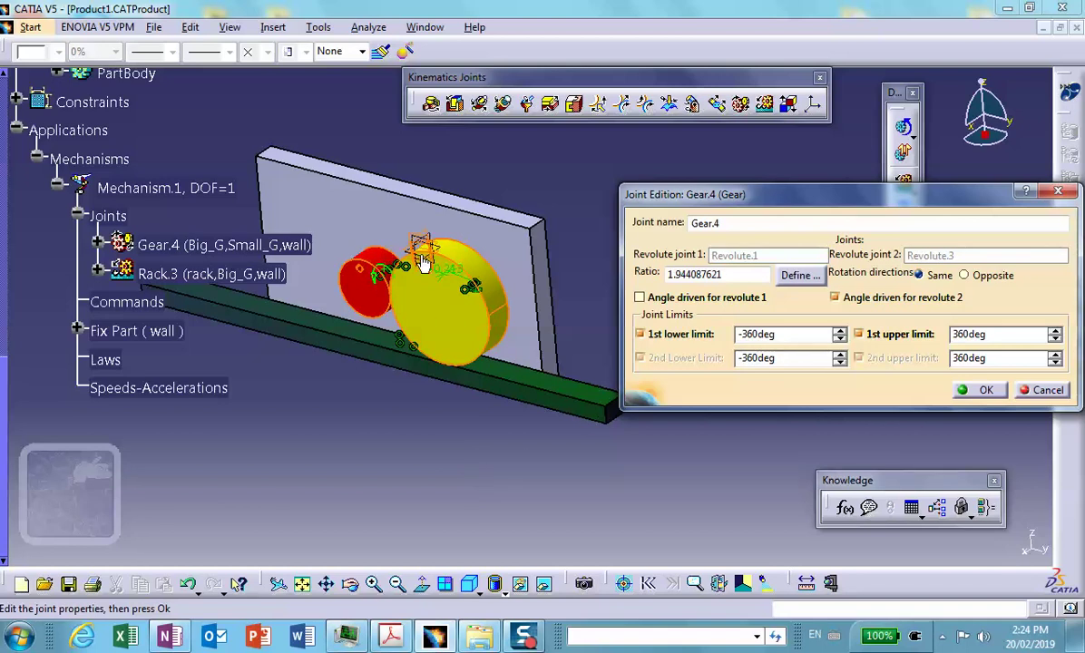
{"action": "left_click", "coordinate": [862, 304]}
{"action": "left_click_drag", "start_coordinate": [796, 336], "coordinate": [660, 335]}
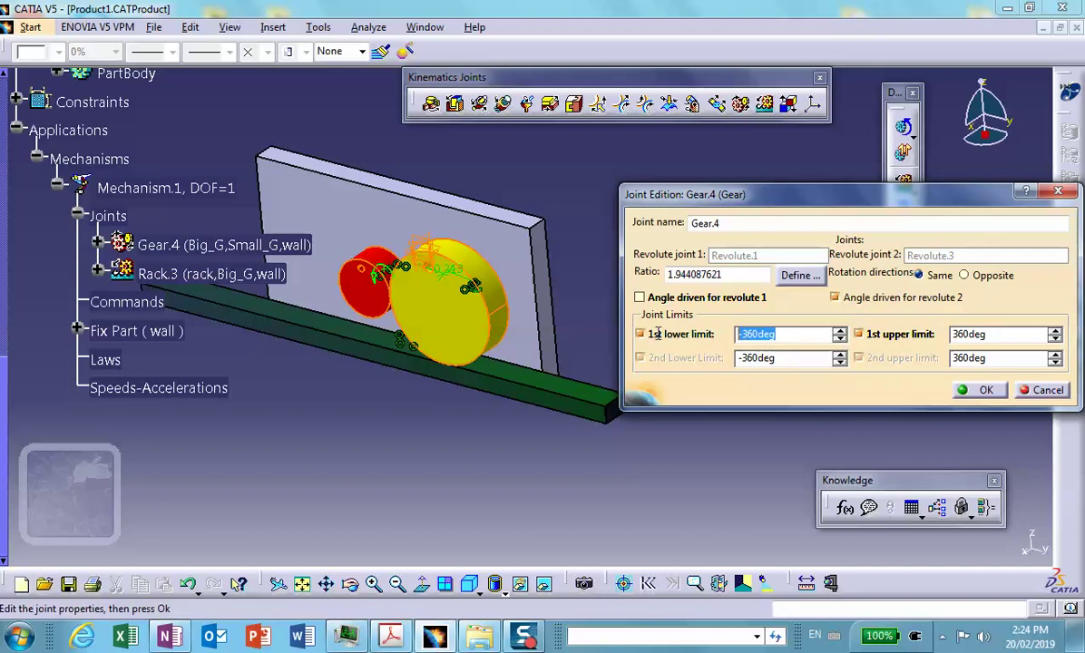
{"action": "type", "text": "0"}
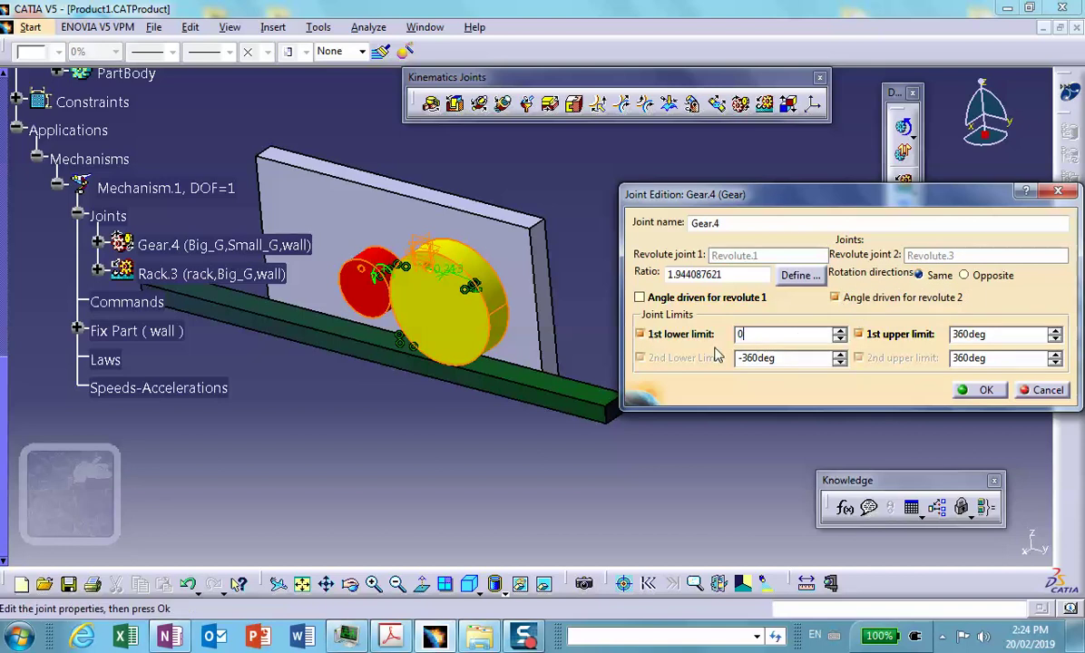
{"action": "left_click", "coordinate": [981, 390]}
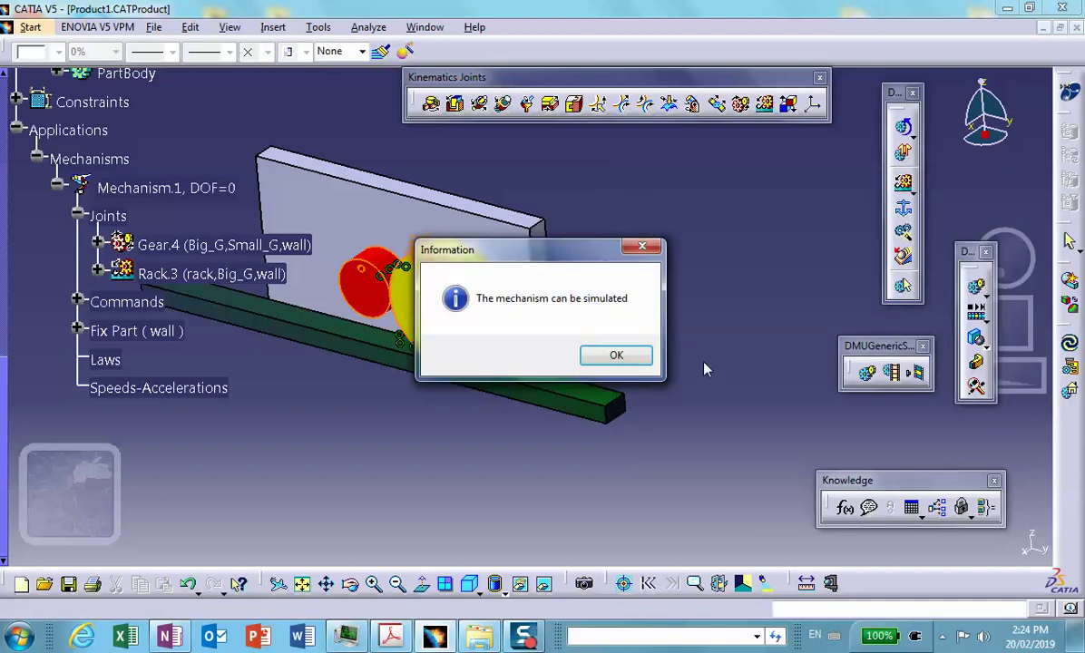
{"action": "left_click", "coordinate": [615, 355]}
Step: Create a simulation of Mechanism.1 and insert a position with Command.1 at 360
{"action": "middle_click_drag", "start_coordinate": [417, 242], "coordinate": [729, 321]}
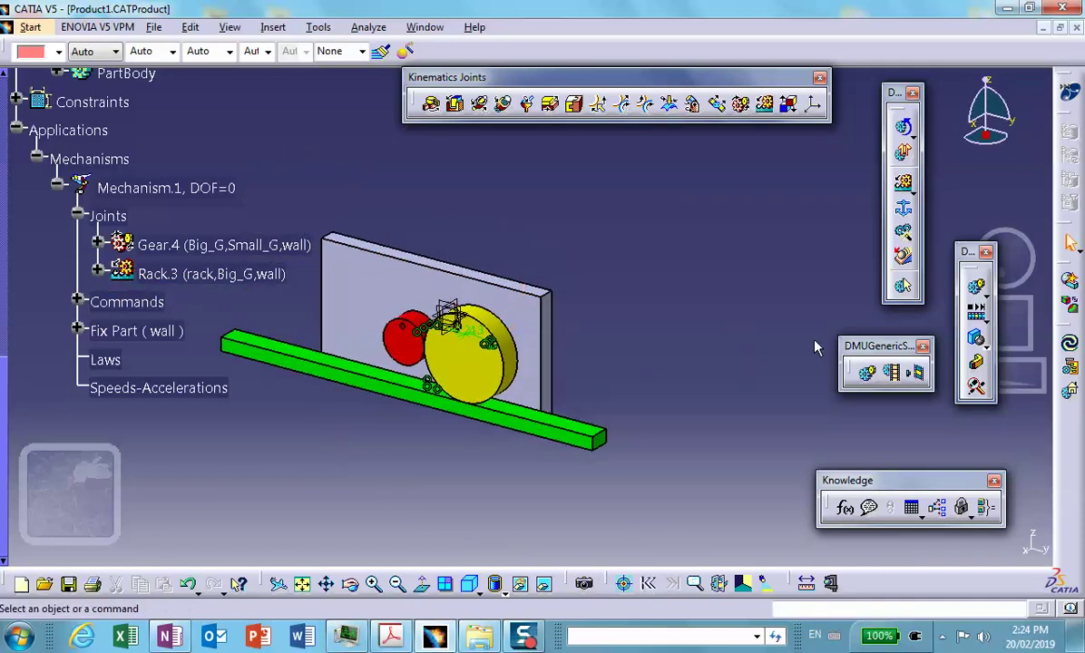
{"action": "left_click", "coordinate": [976, 287]}
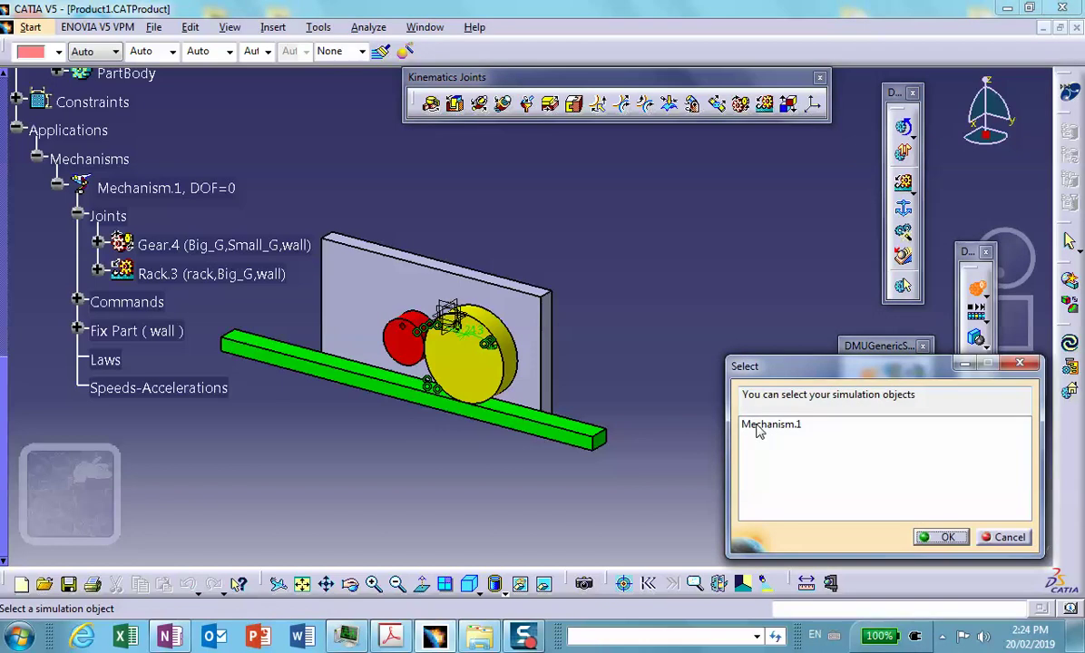
{"action": "left_click", "coordinate": [791, 425]}
{"action": "left_click", "coordinate": [941, 537]}
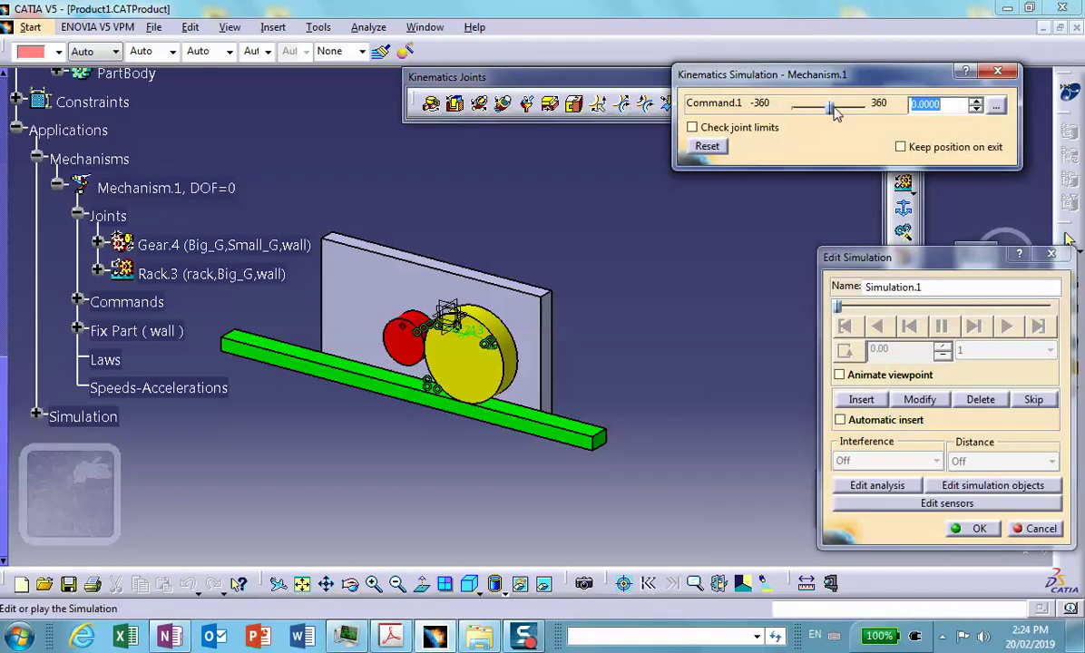
{"action": "left_click_drag", "start_coordinate": [833, 109], "coordinate": [910, 111]}
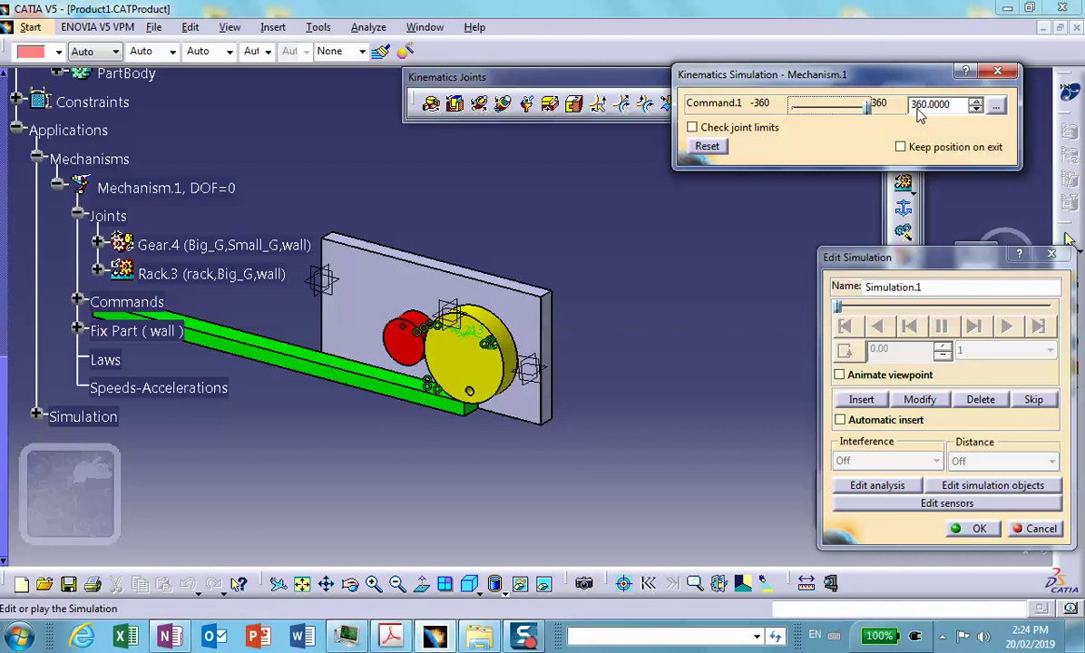
{"action": "left_click", "coordinate": [860, 399]}
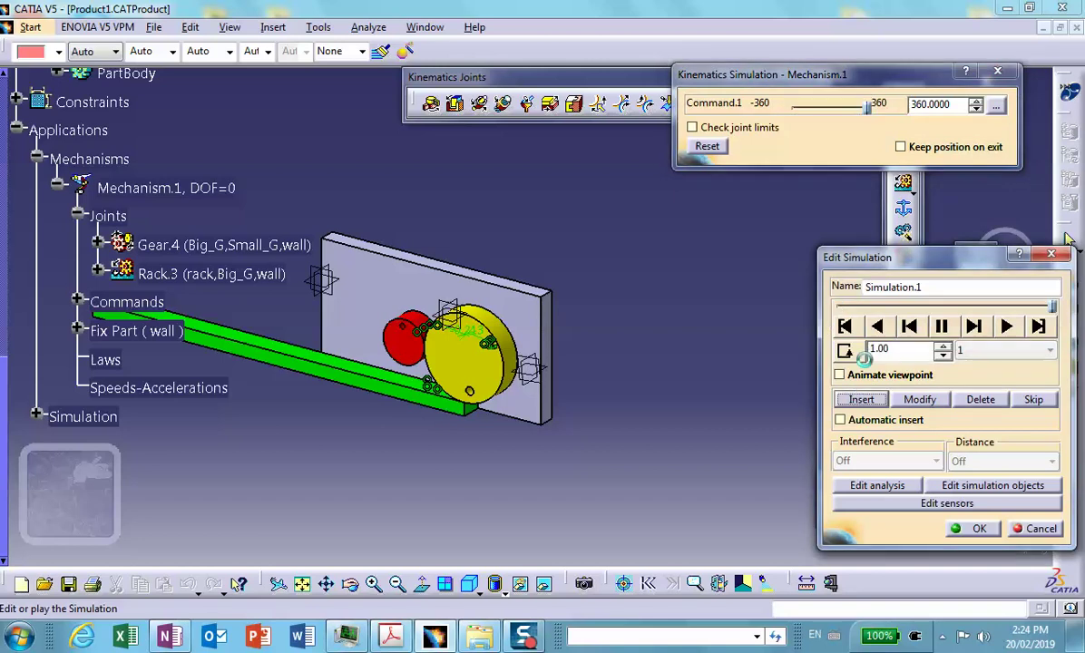
Step: Rewind the simulation, set its interpolation step to 0.04, play it, and reset the mechanism
{"action": "left_click", "coordinate": [844, 326]}
{"action": "left_click", "coordinate": [975, 352]}
{"action": "left_click", "coordinate": [966, 396]}
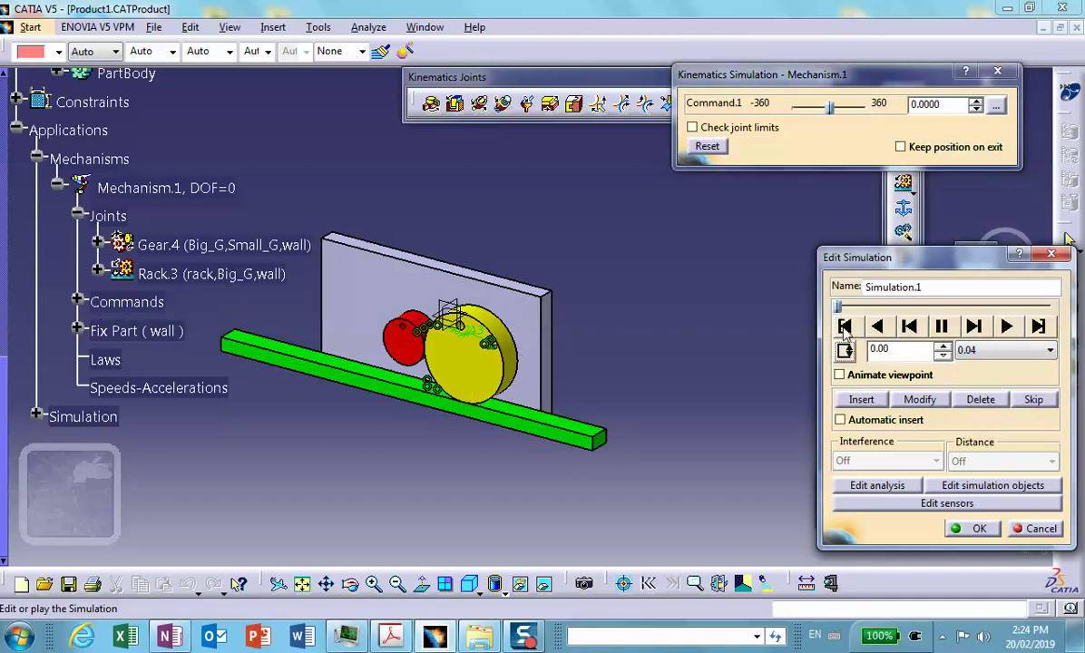
{"action": "left_click", "coordinate": [1006, 326]}
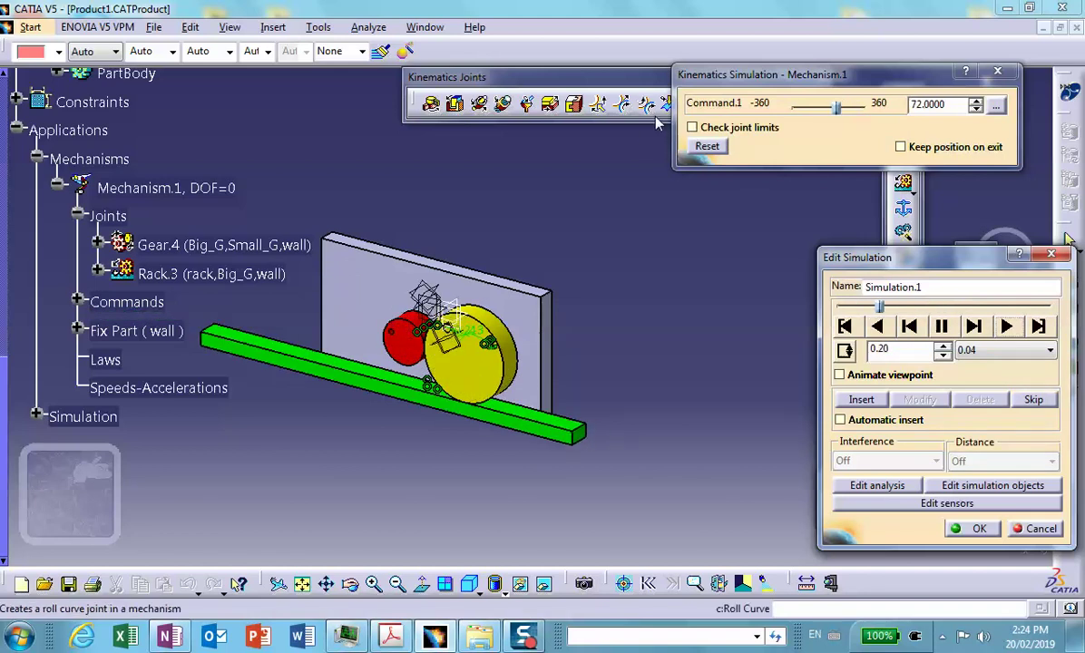
{"action": "left_click", "coordinate": [708, 147]}
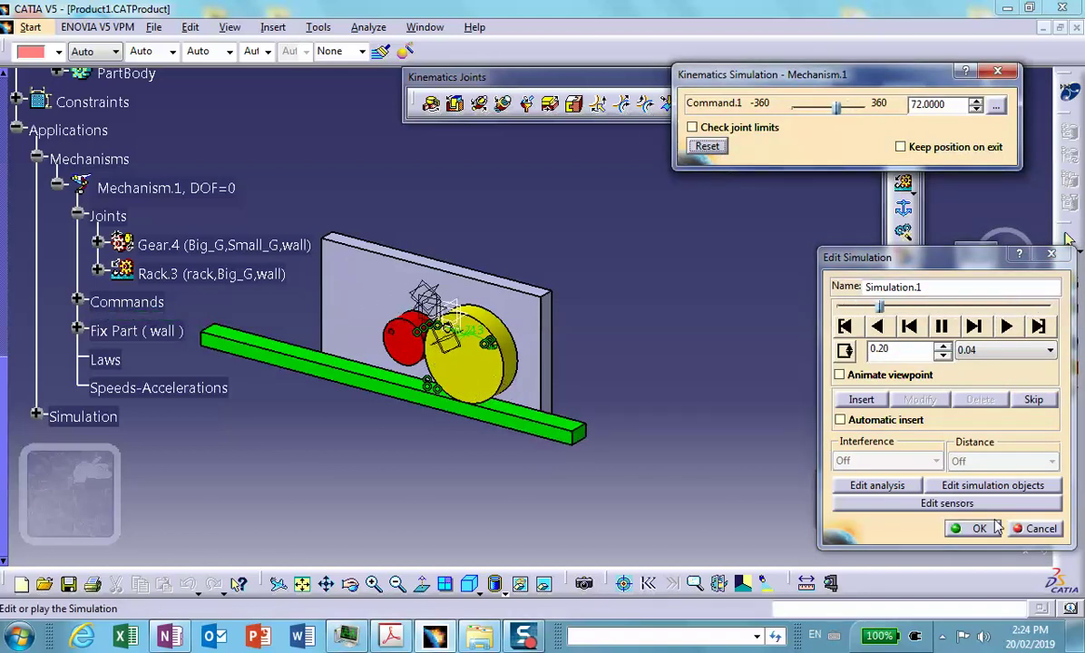